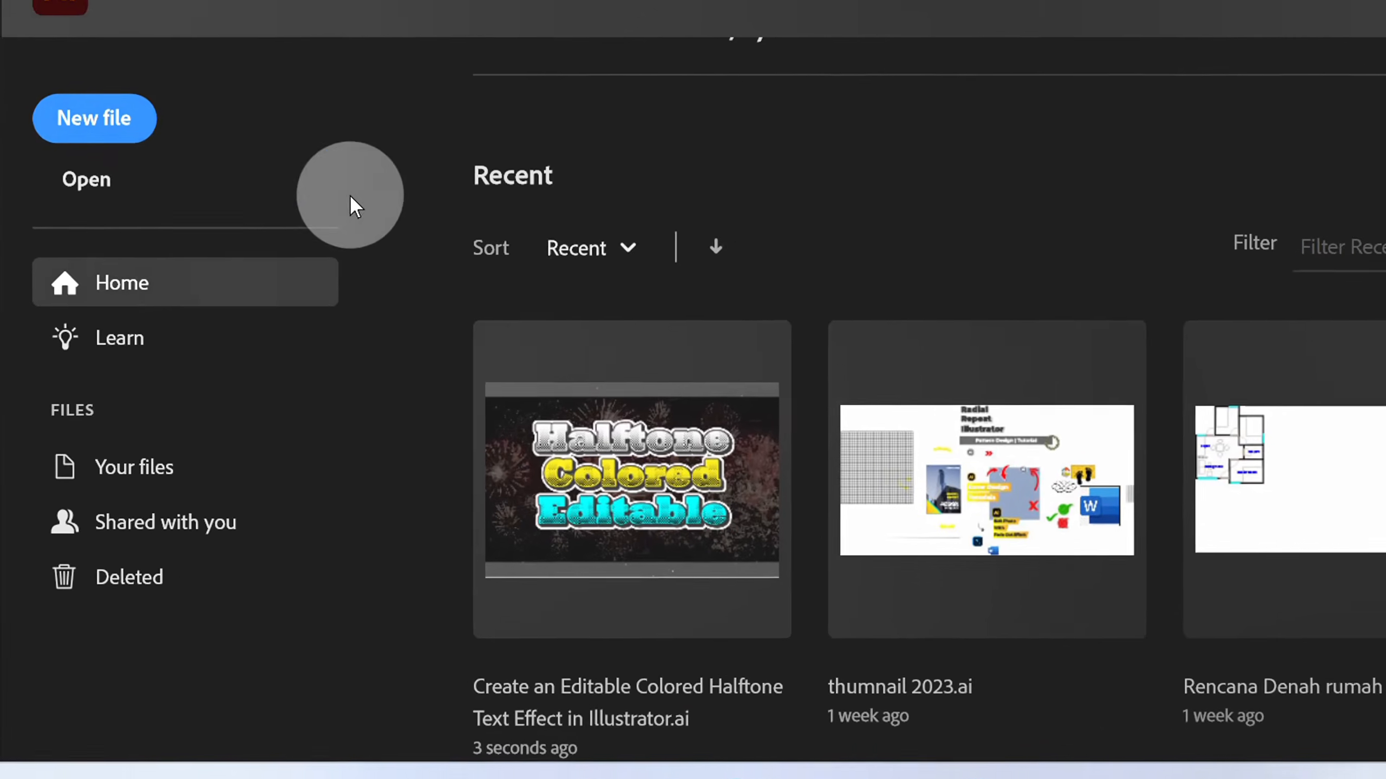
Create a new 1920 x 1080 px web document and put the floating Appearance panel away in the dock
left_click(98, 104)
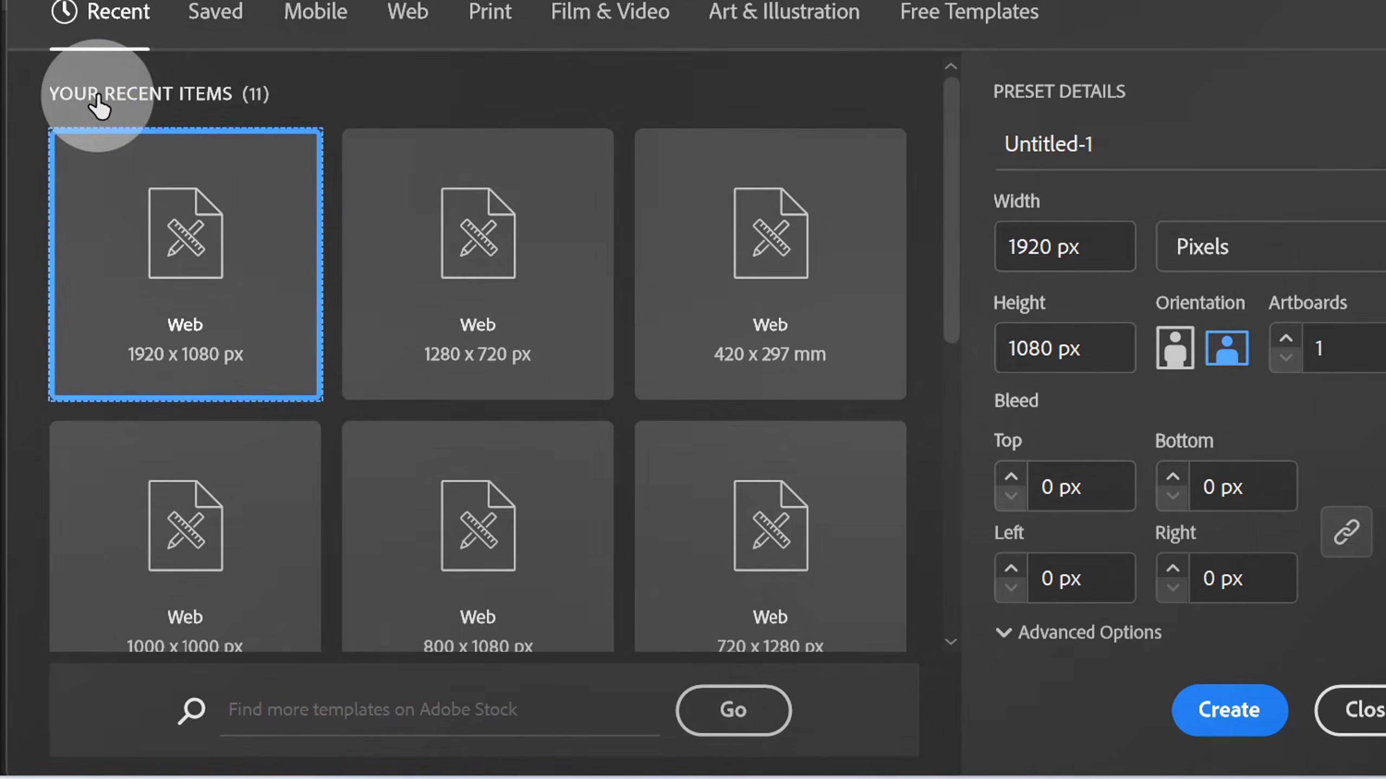
left_click(198, 212)
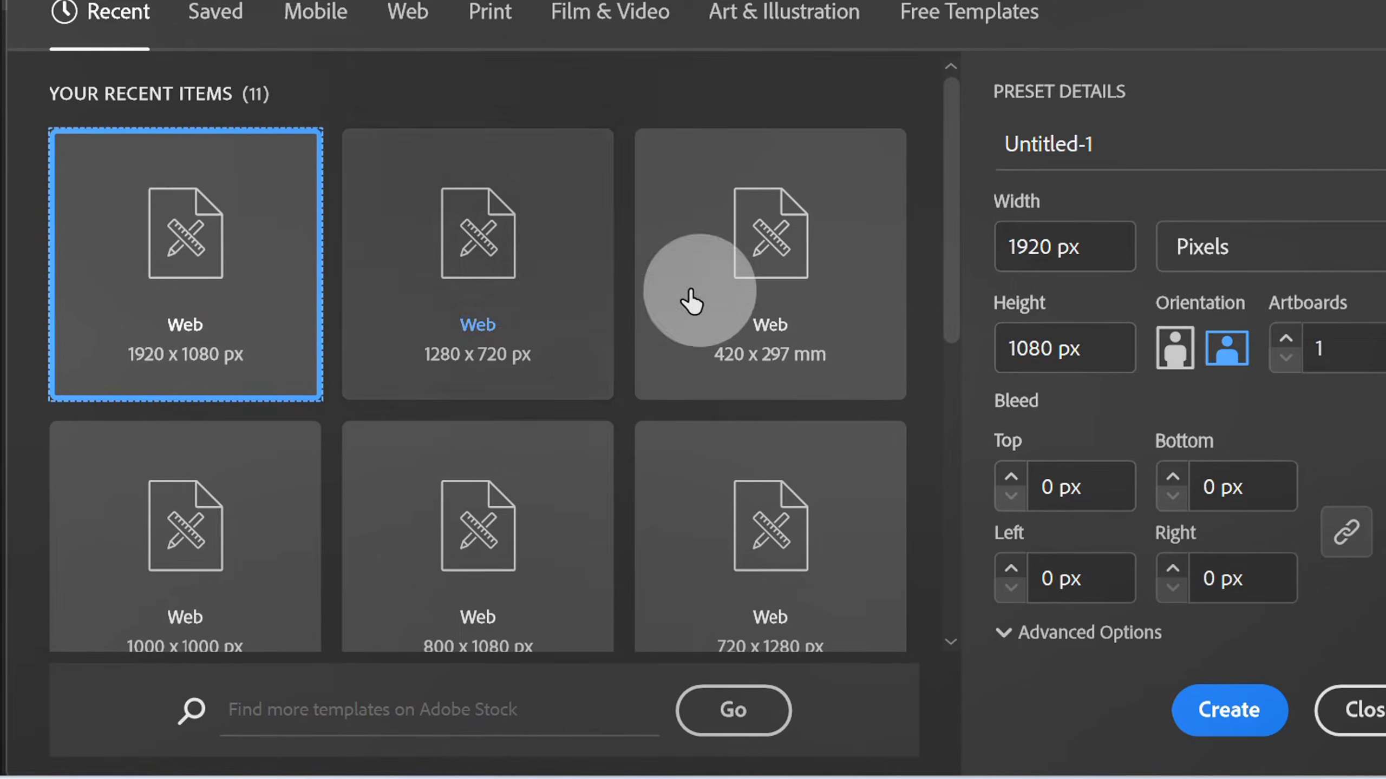
left_click(1077, 343)
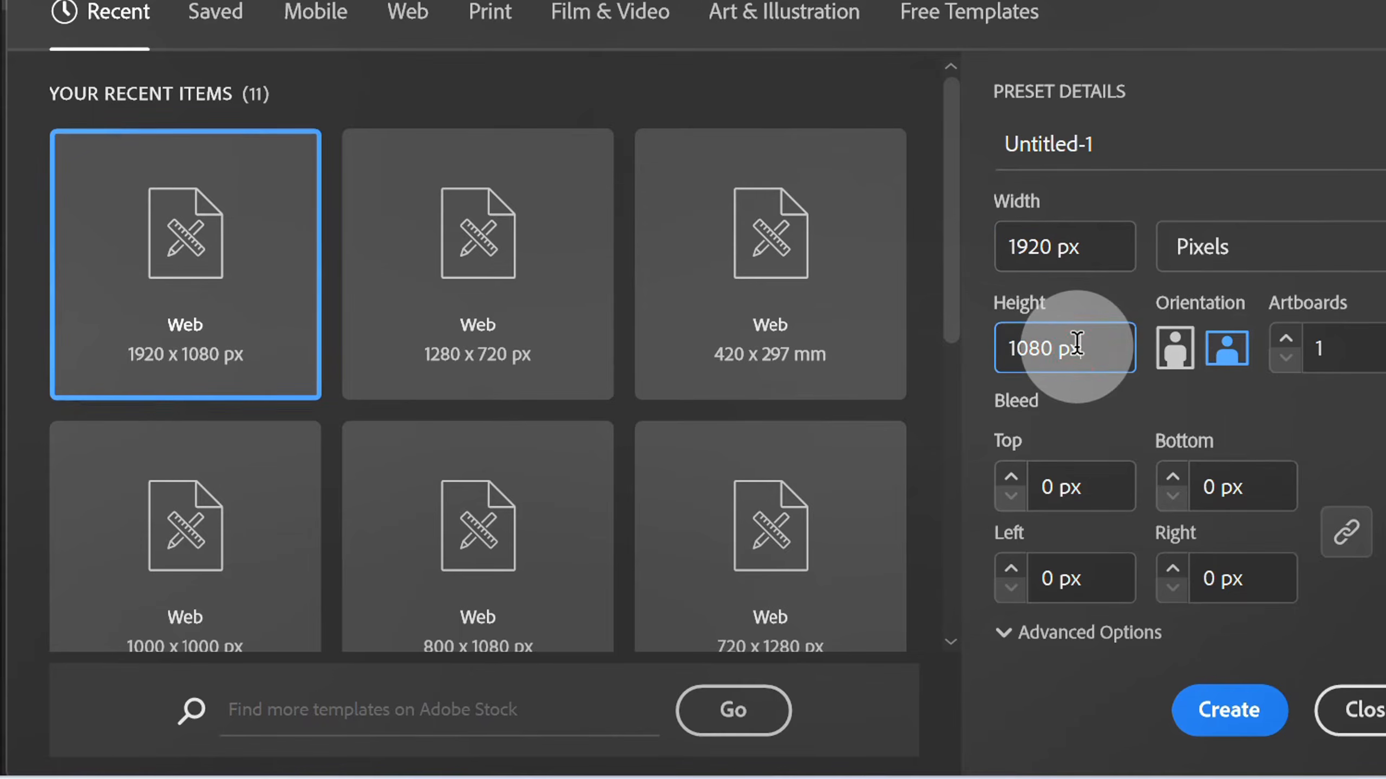
left_click(1234, 712)
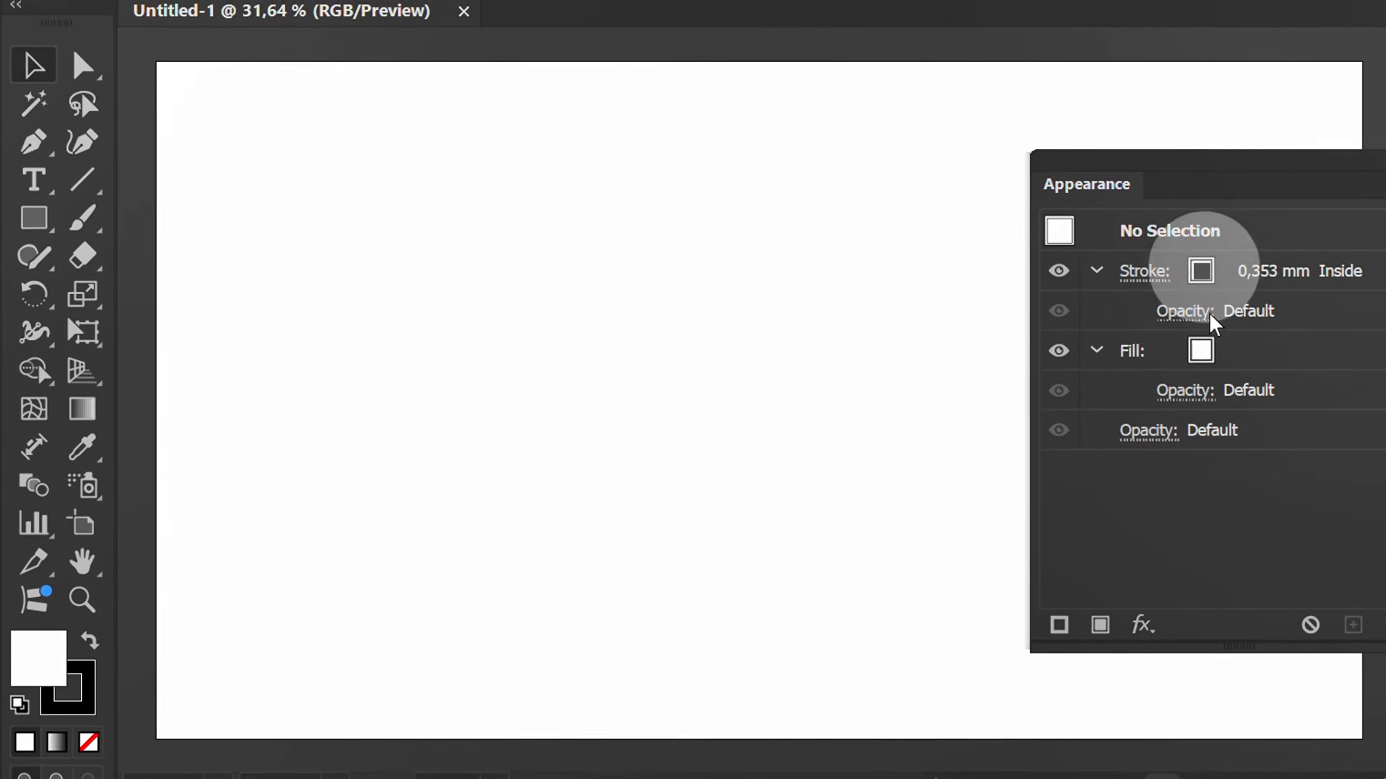
left_click_drag(1195, 171, 1385, 710)
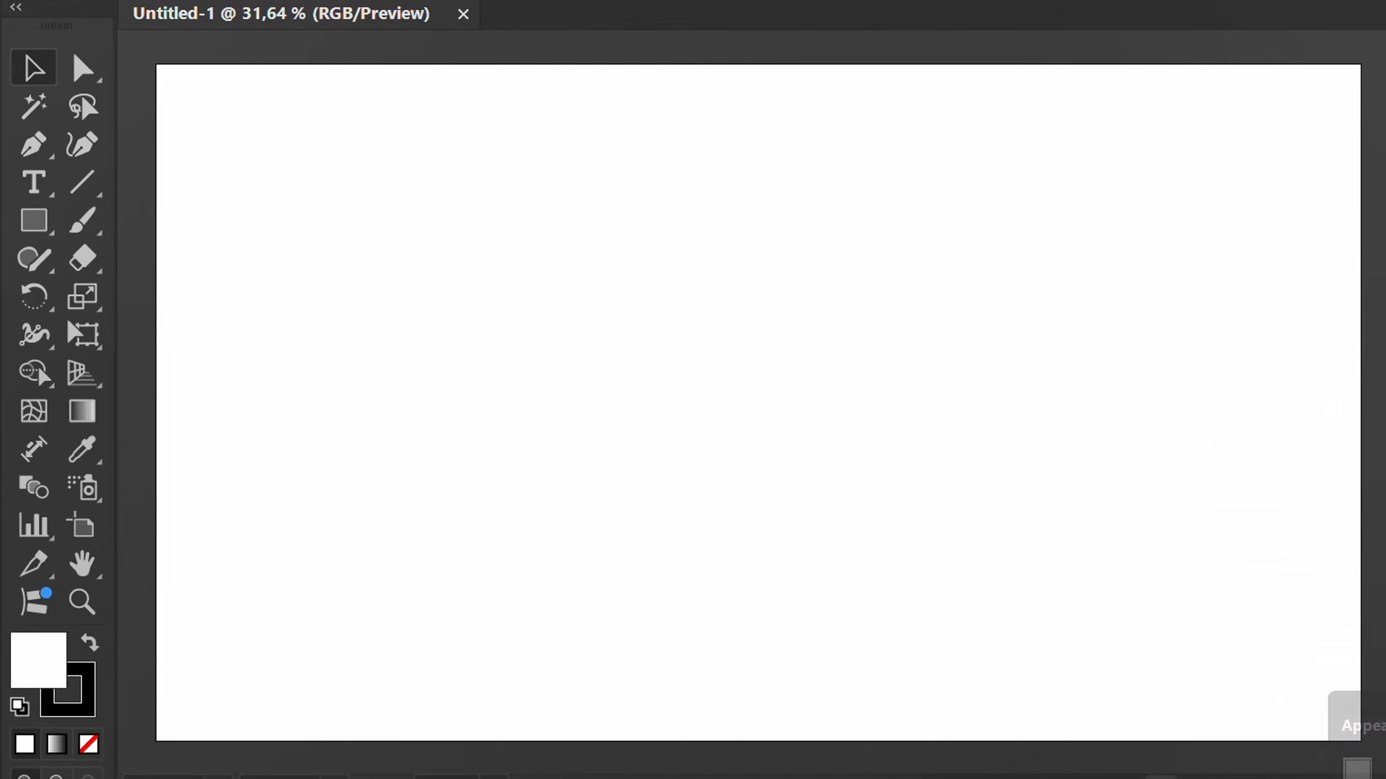
Draw a rectangle that covers the whole artboard from corner to corner
key("ctrl+0")
scroll(834, 412, "down", 1)
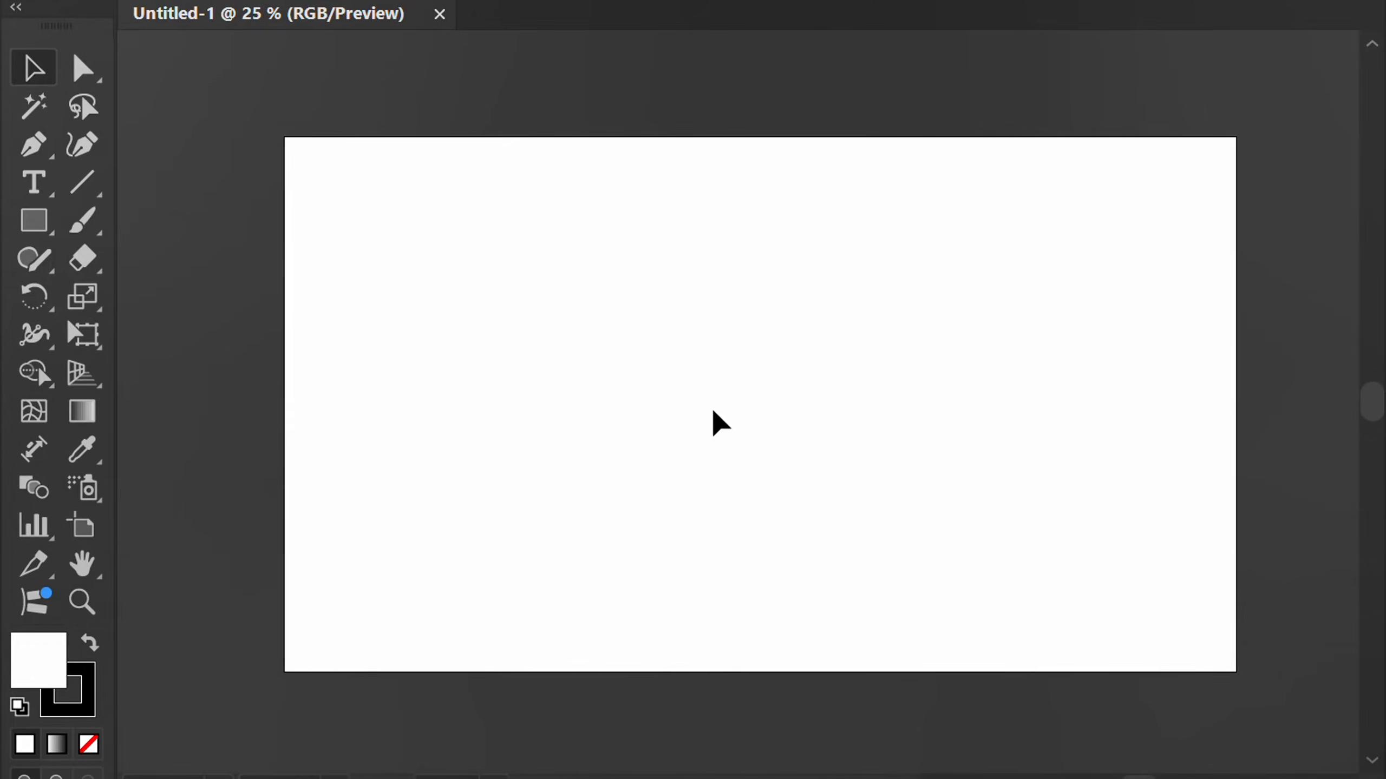
left_click_drag(33, 220, 149, 232)
left_click_drag(284, 138, 1236, 670)
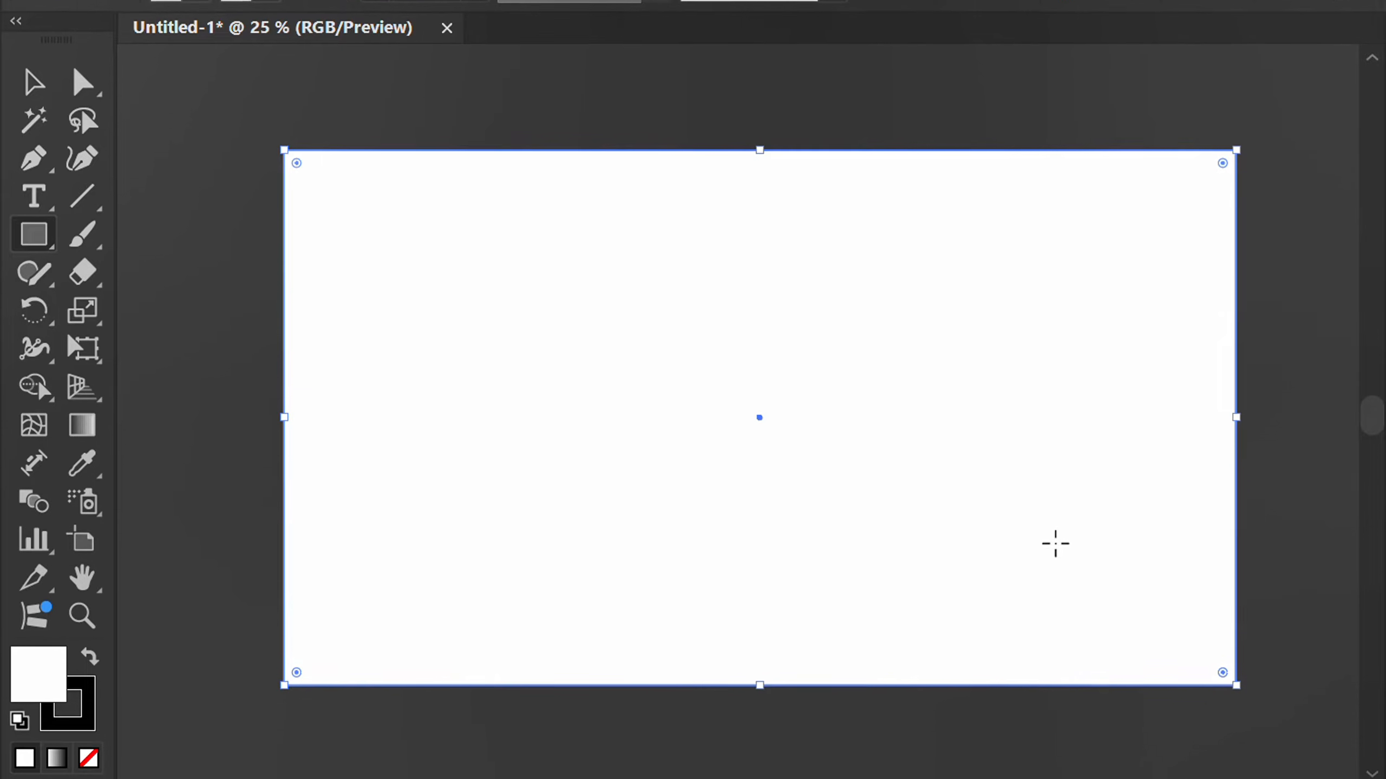
Fill the background rectangle with a medium gray swatch and lock it
left_click(198, 39)
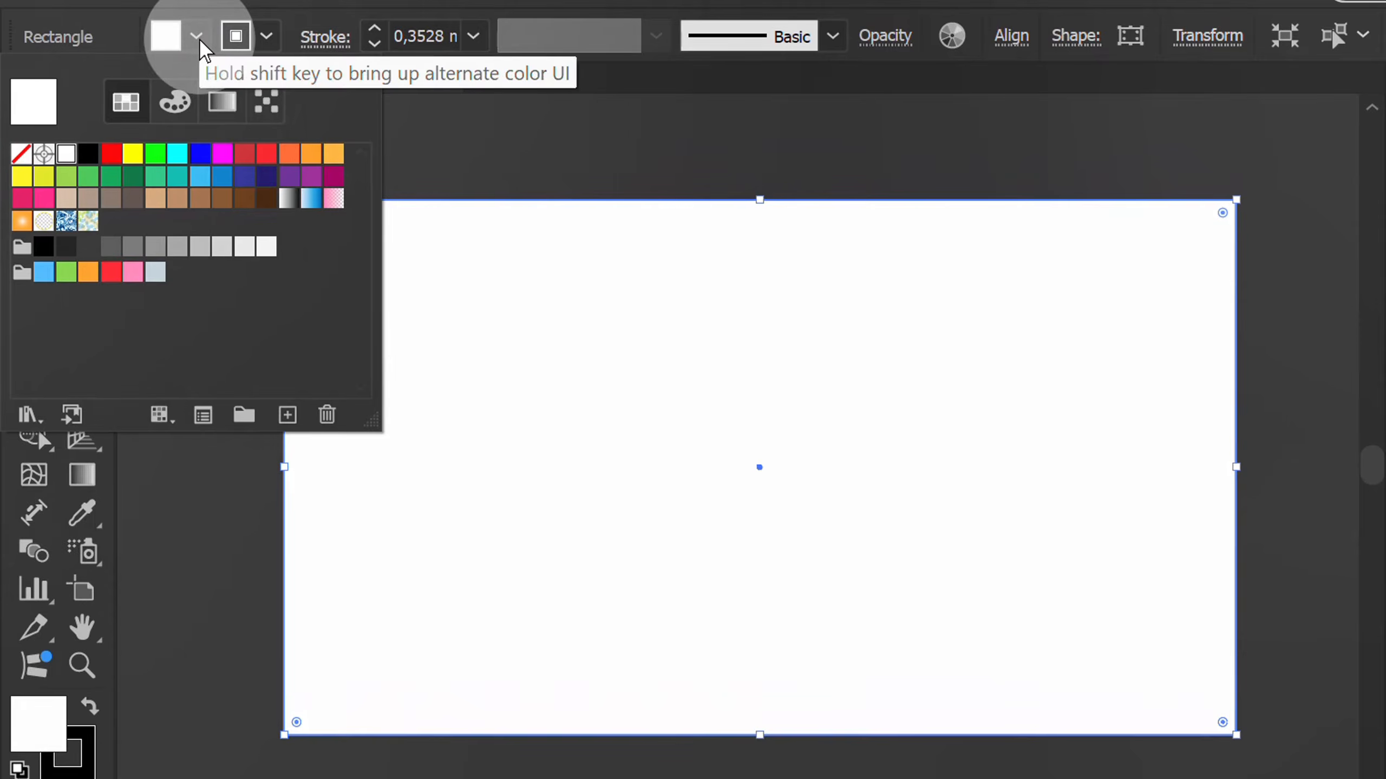
left_click(177, 249)
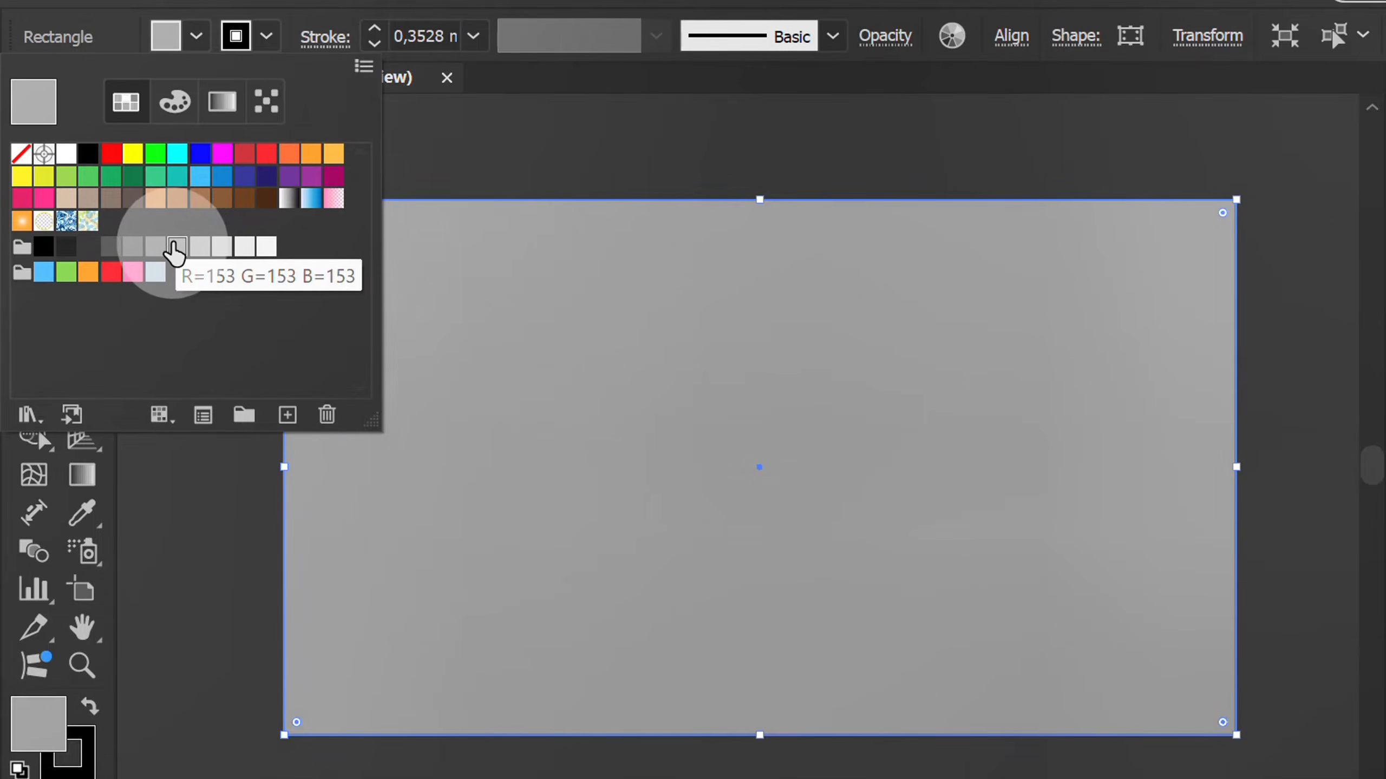
left_click(155, 249)
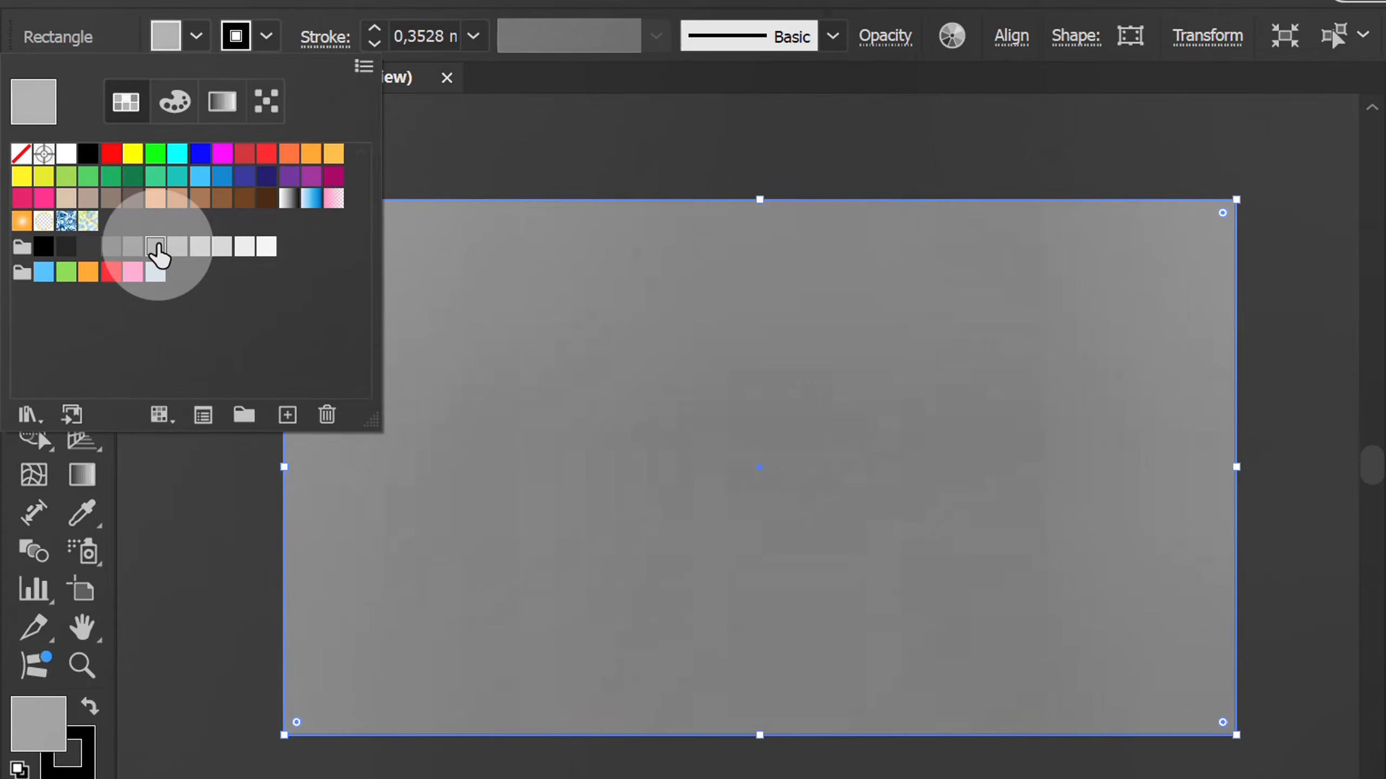
left_click(197, 38)
key("ctrl+2")
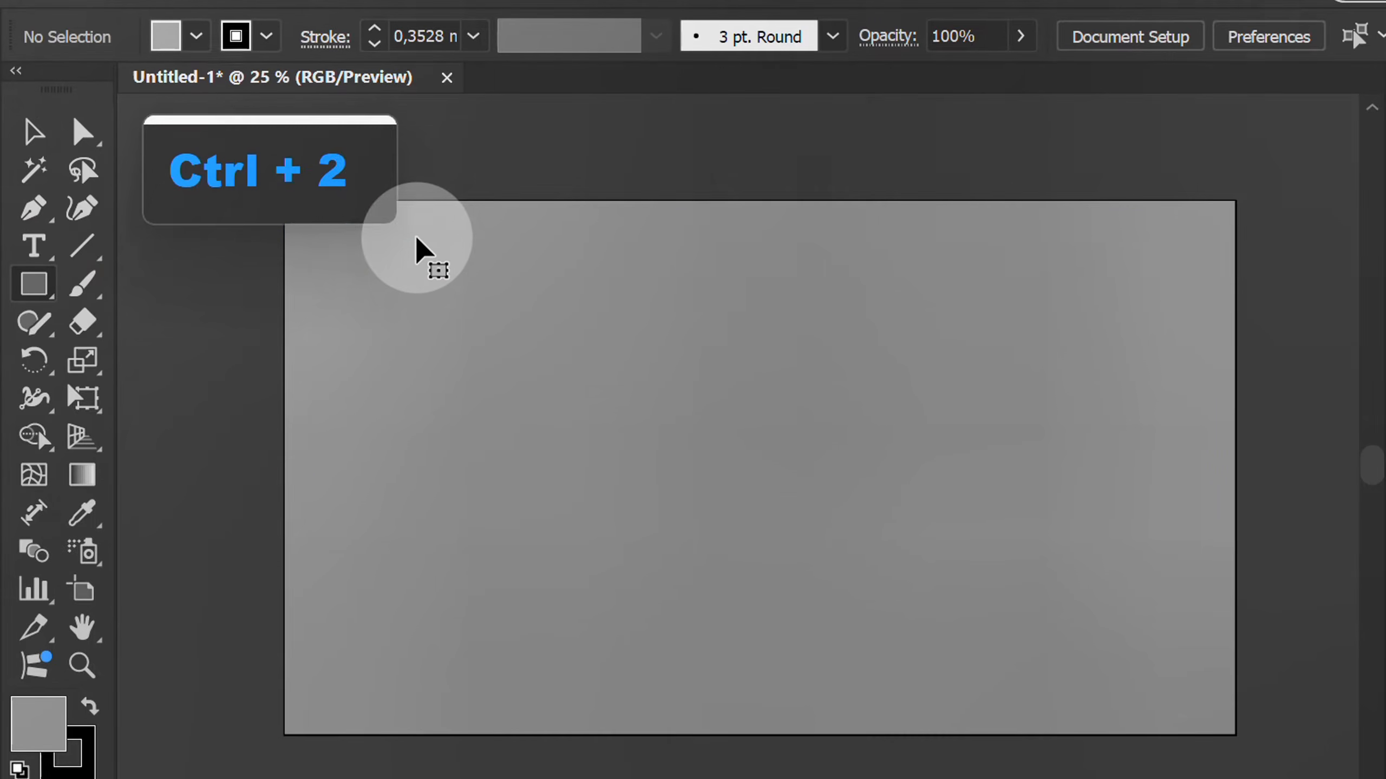
key("ctrl+0")
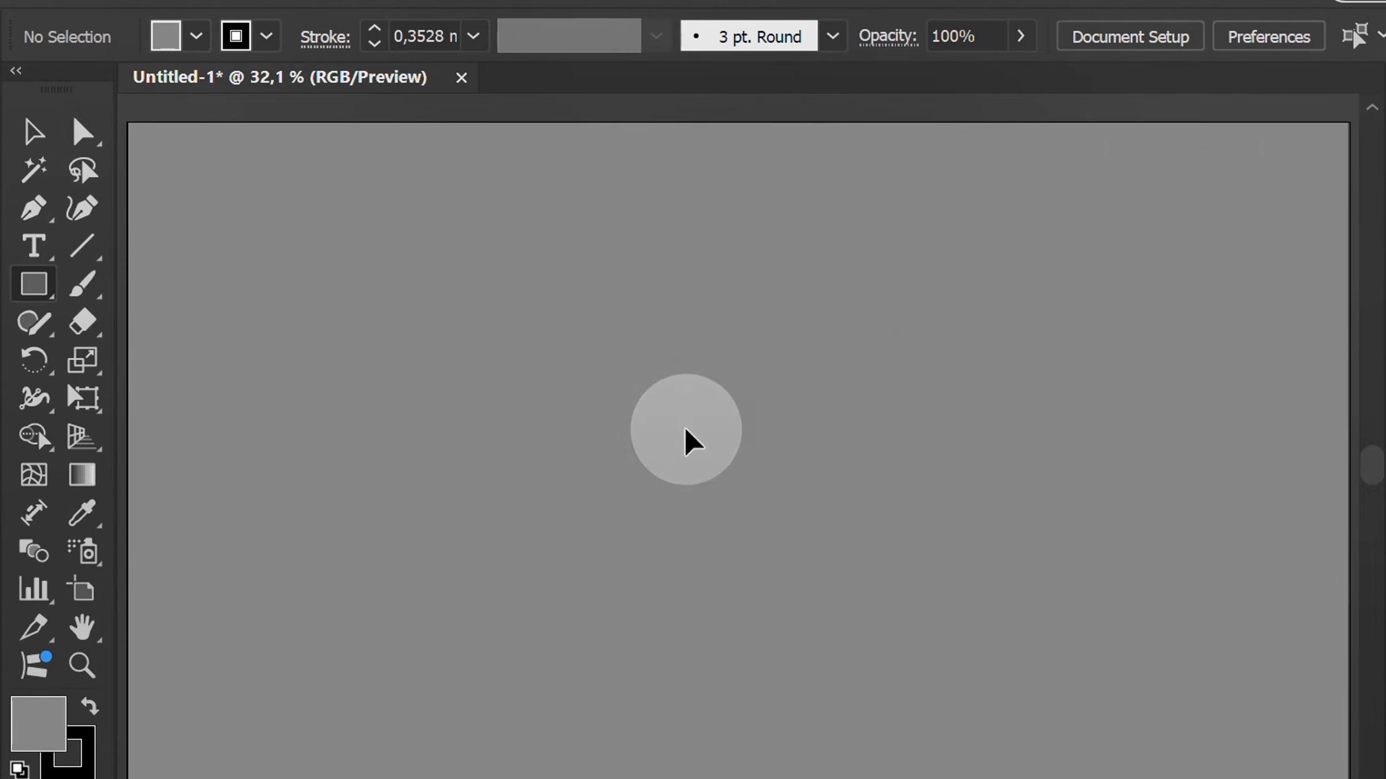
Add a point text reading "Halftone" in the upper part of the artboard
left_click_drag(33, 242, 202, 248)
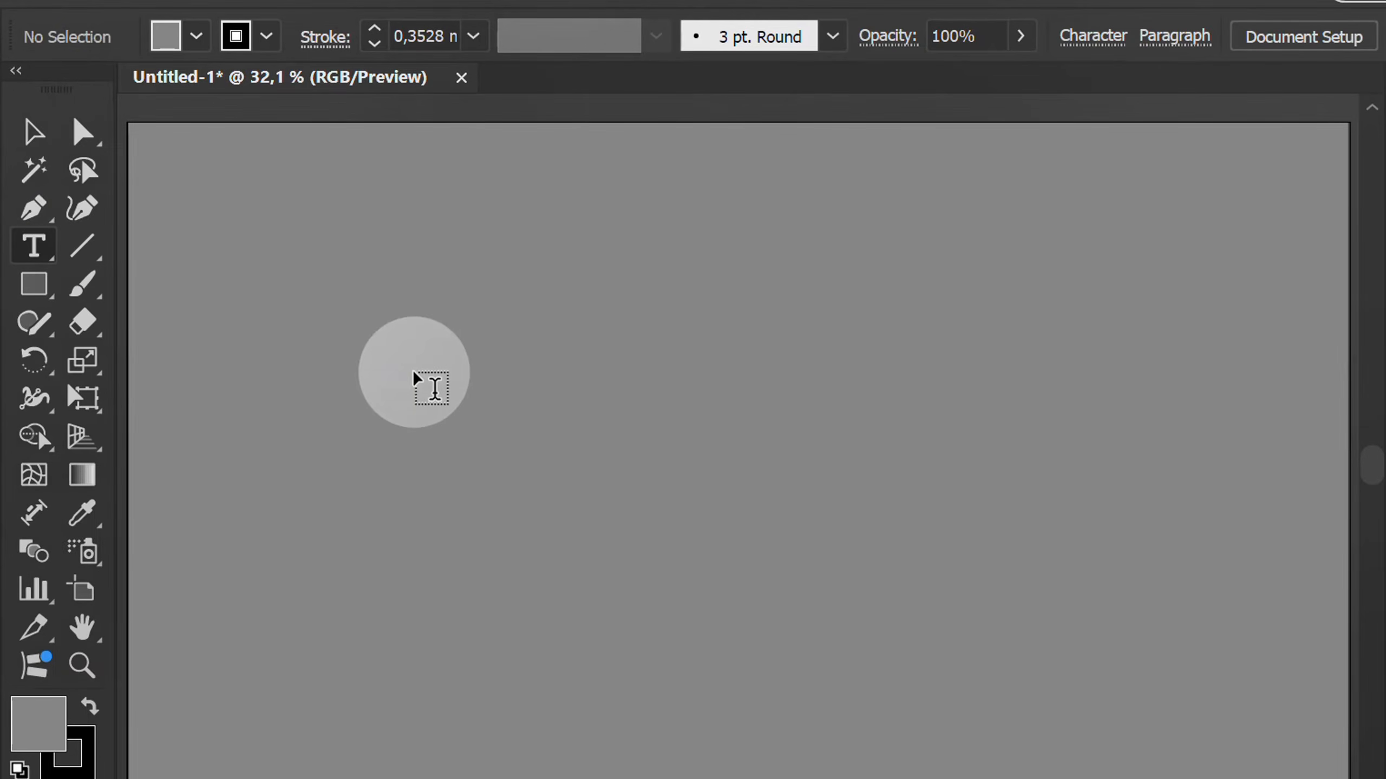
left_click(415, 376)
type("Halftone")
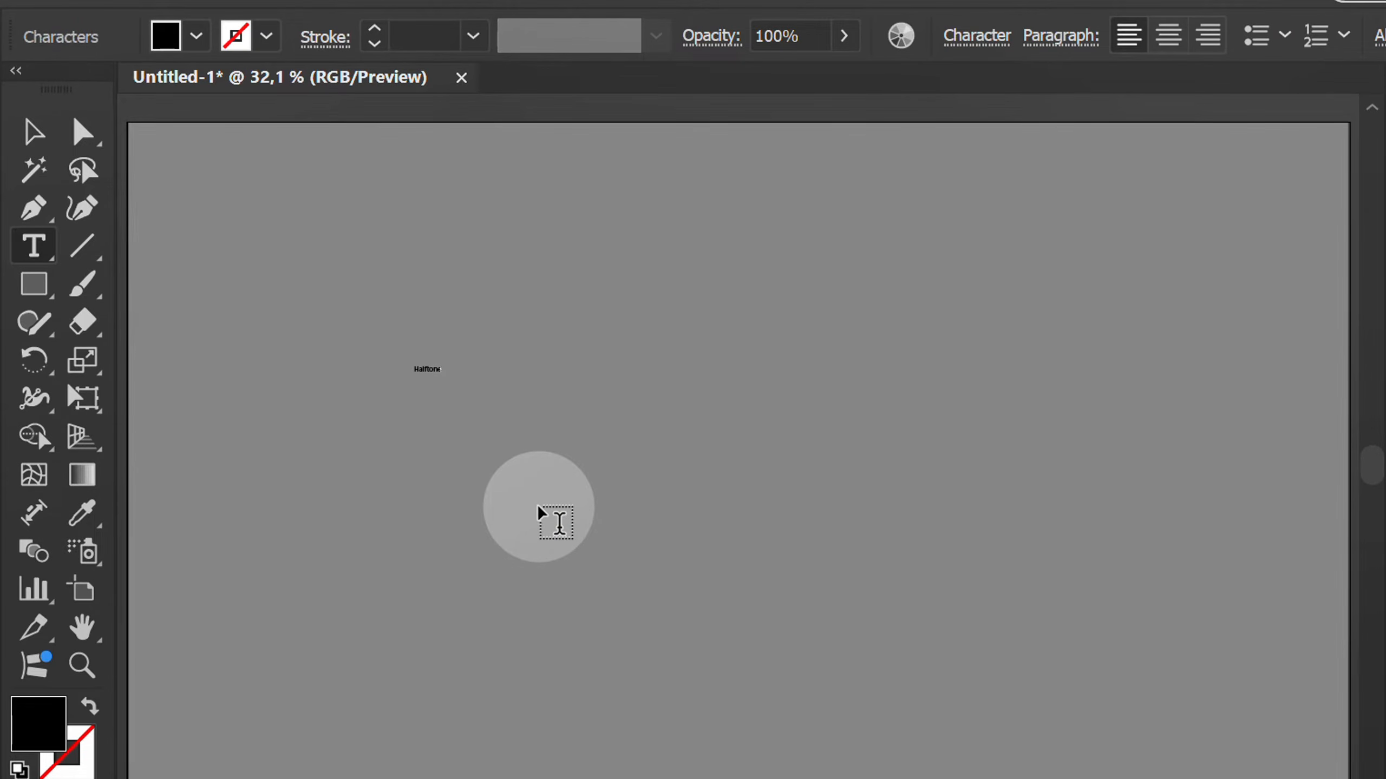
key("Escape")
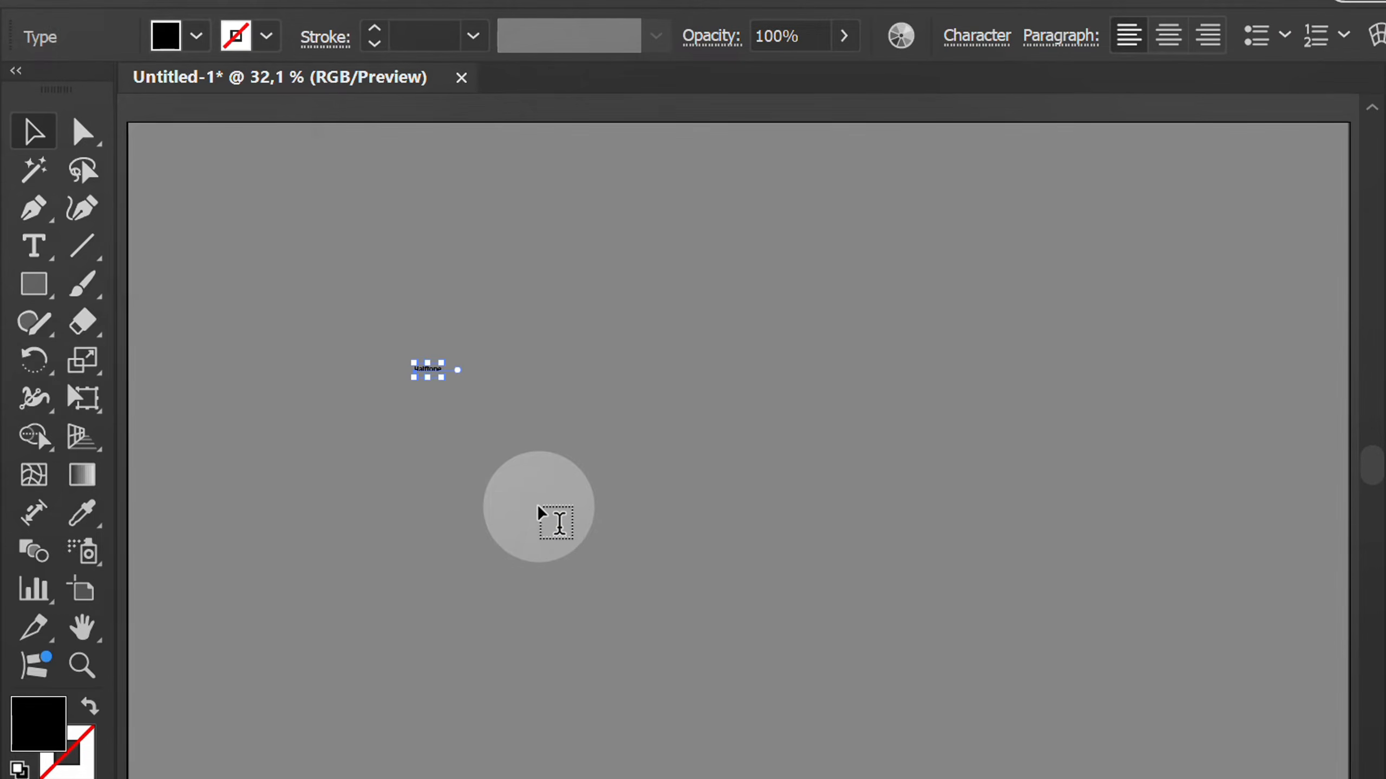
Set the "Halftone" text to 250 pt in the Rockwell Extra Bold font
left_click(976, 36)
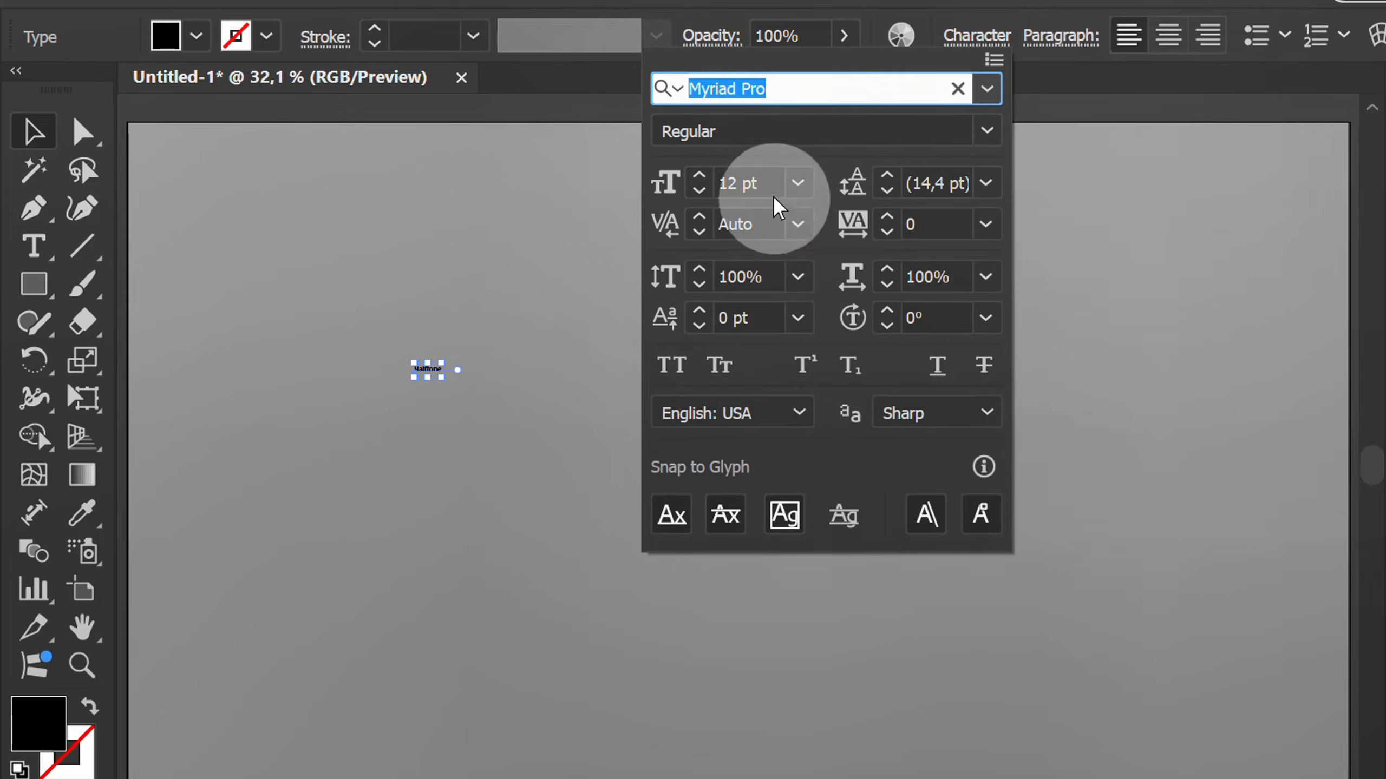
left_click(720, 188)
type("250")
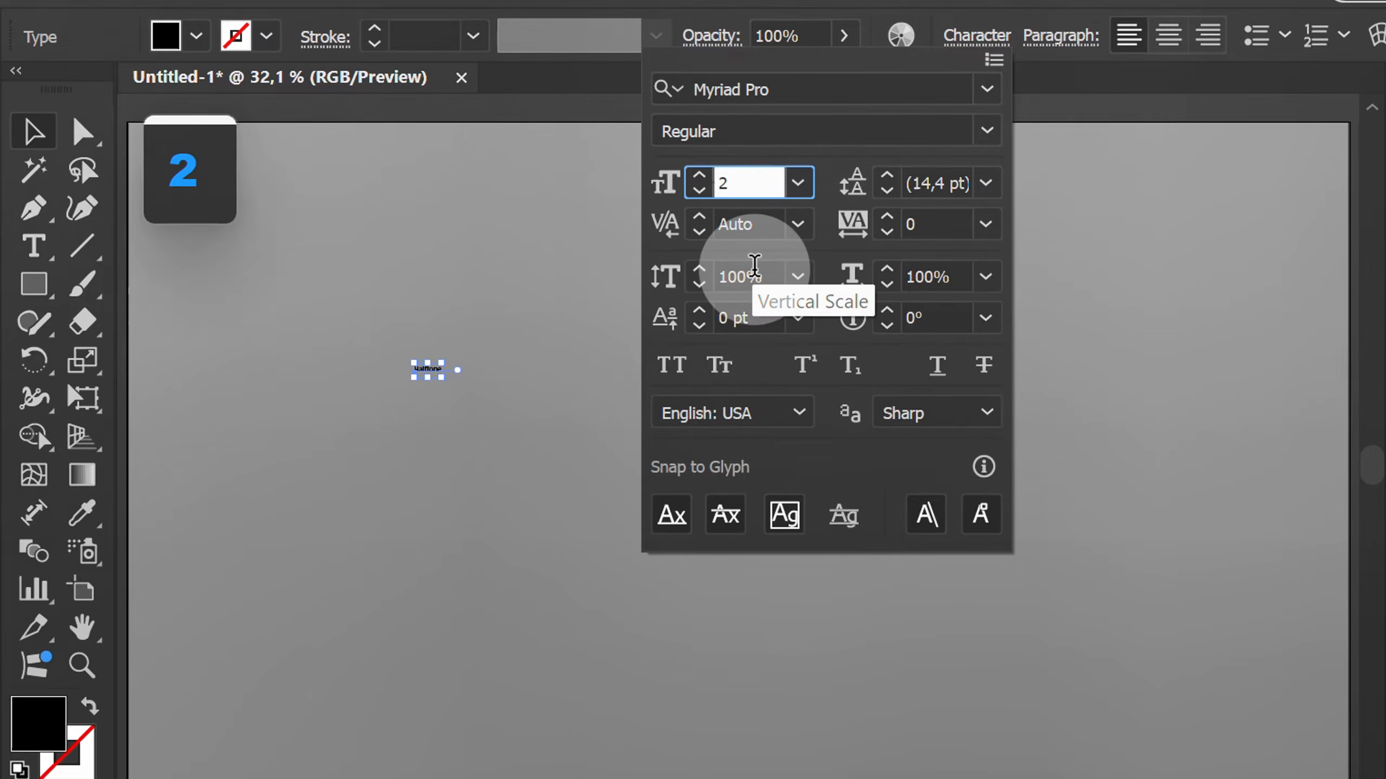
key("Return")
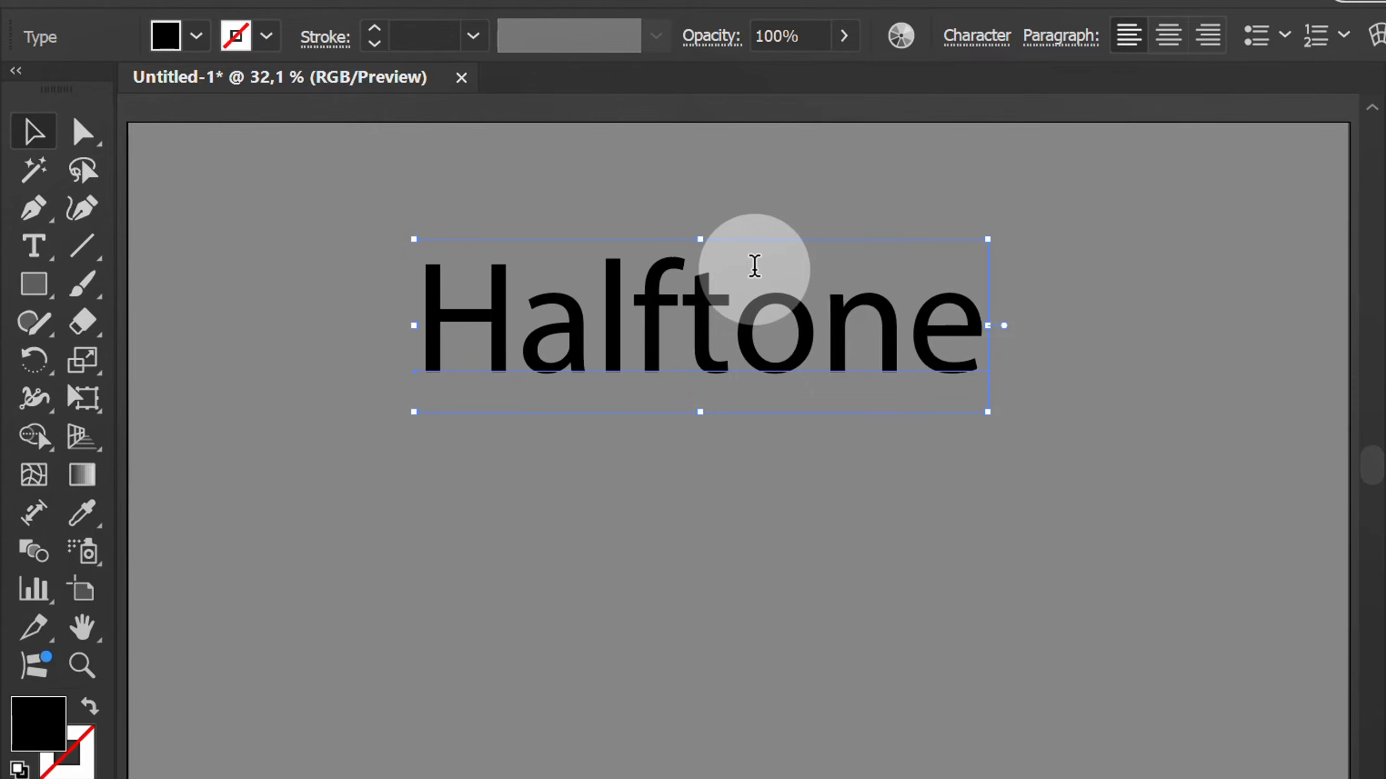
left_click(976, 45)
type("roc")
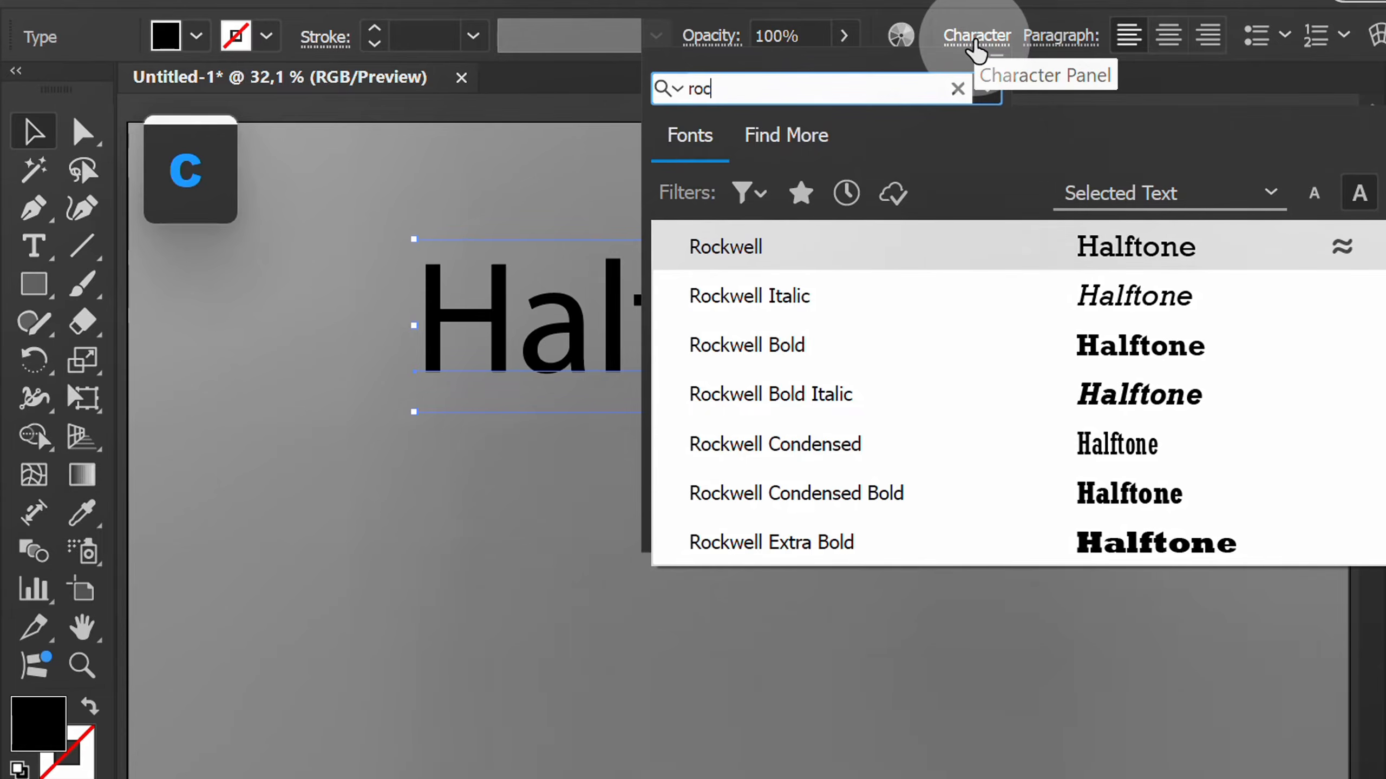
type("k")
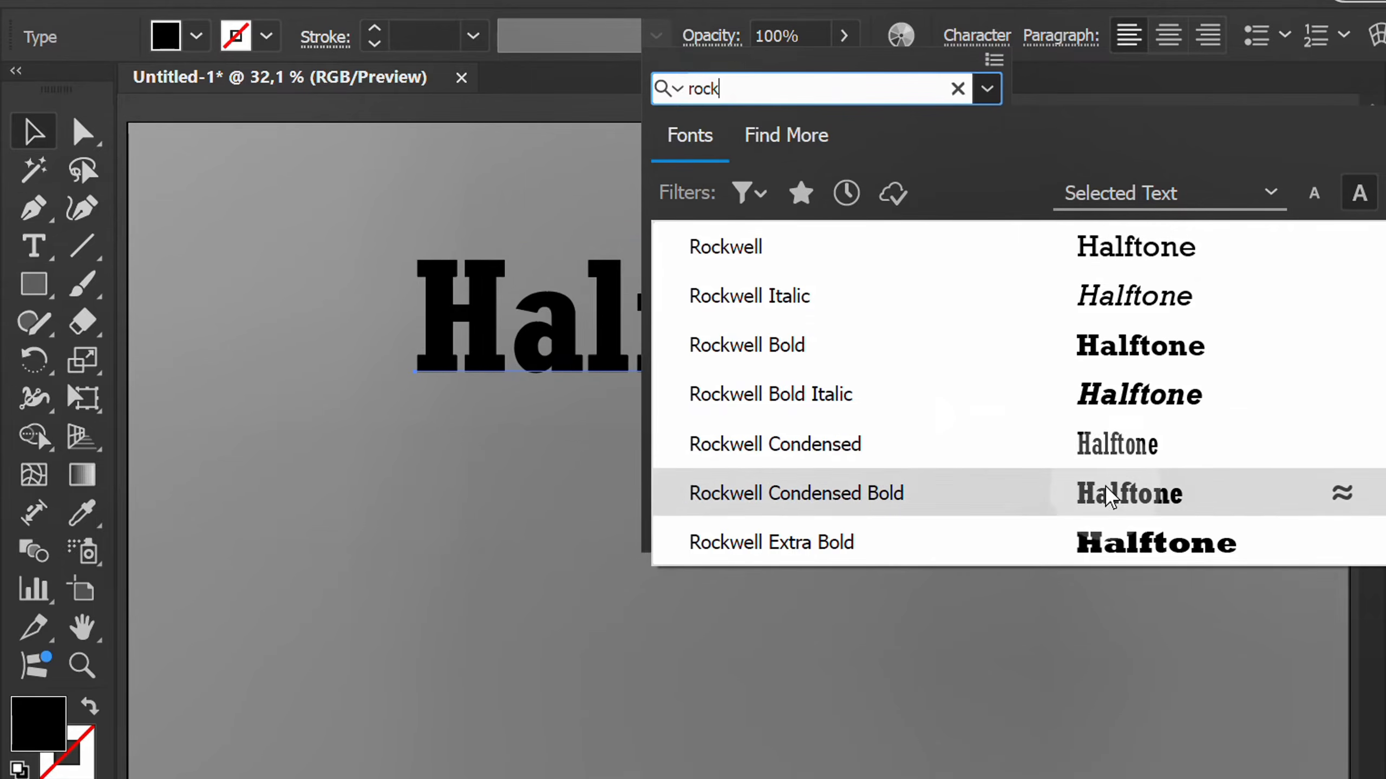
left_click(1132, 545)
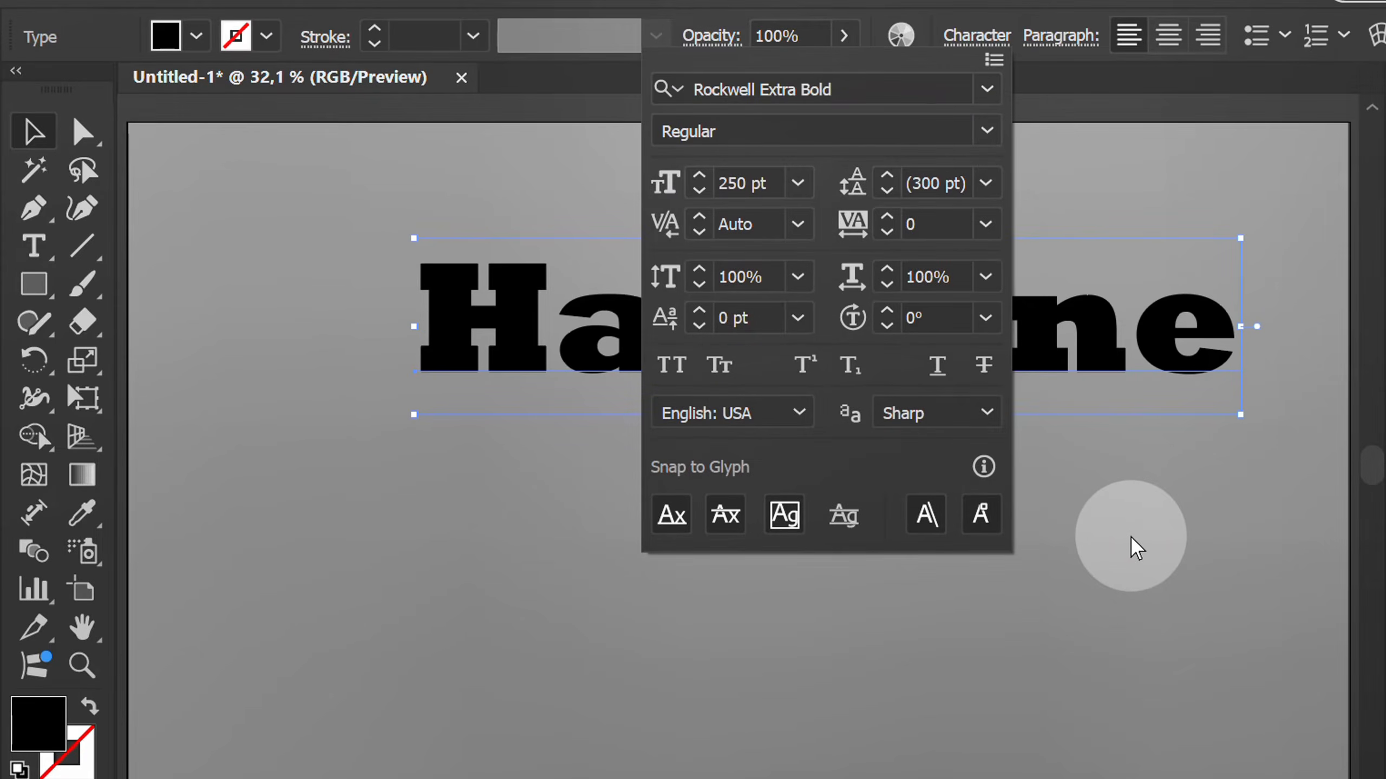
left_click(1130, 543)
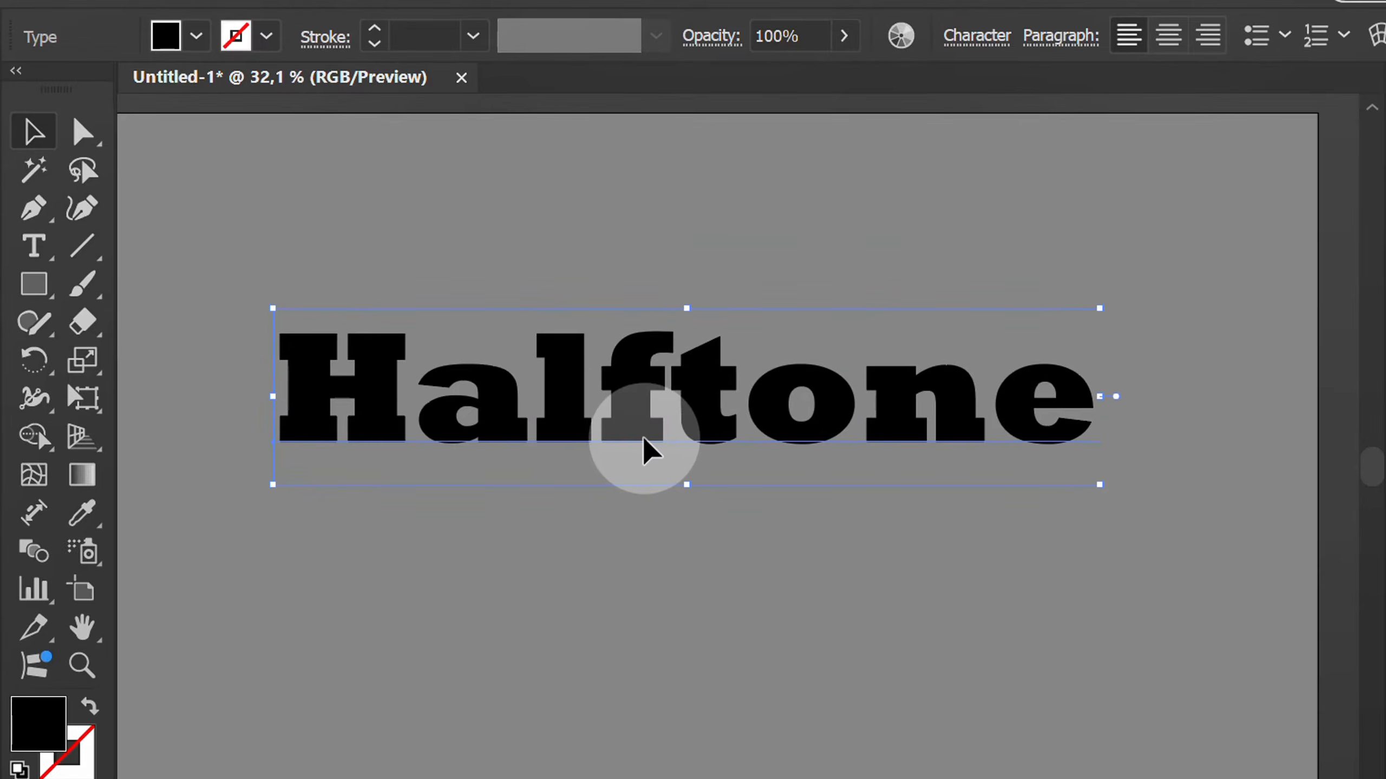
Remove the fill colour from the "Halftone" text by setting it to None
left_click(196, 39)
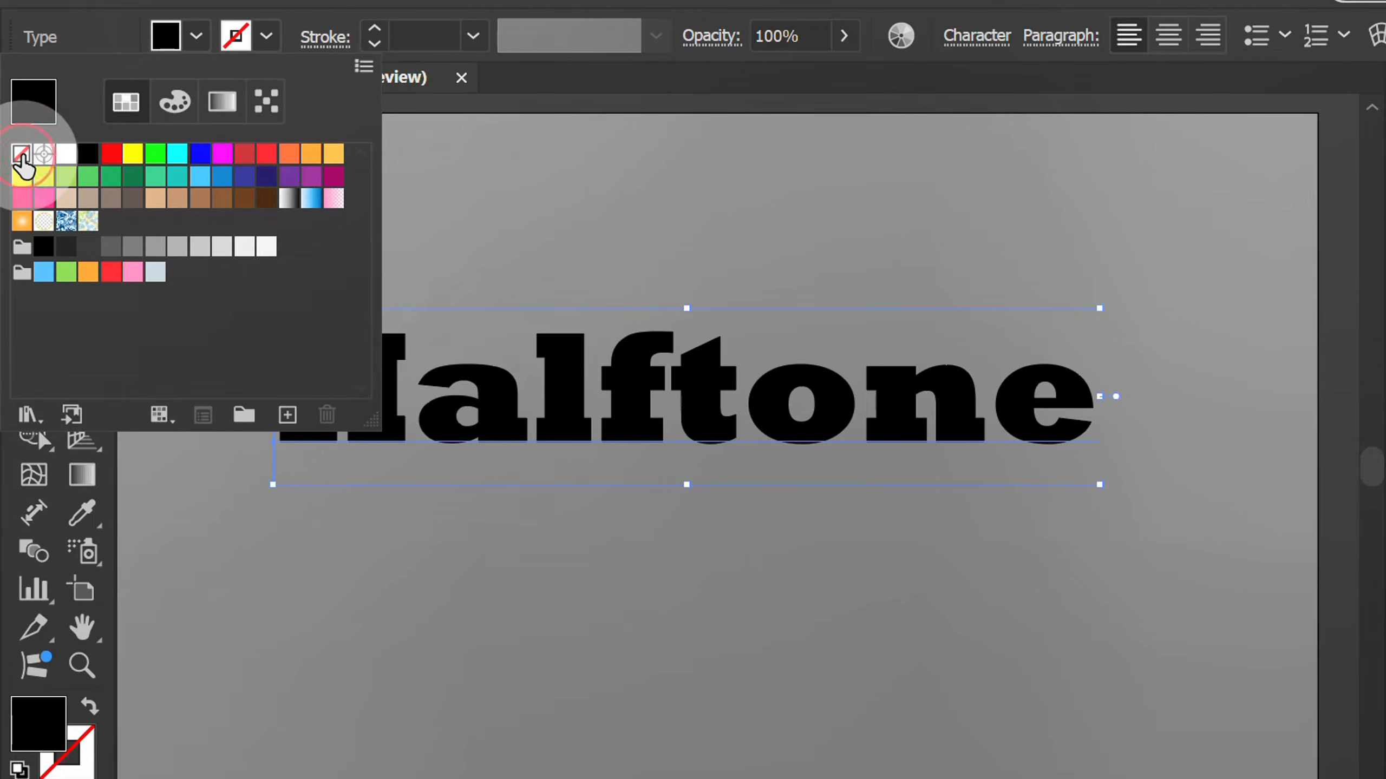
left_click(21, 157)
left_click(197, 38)
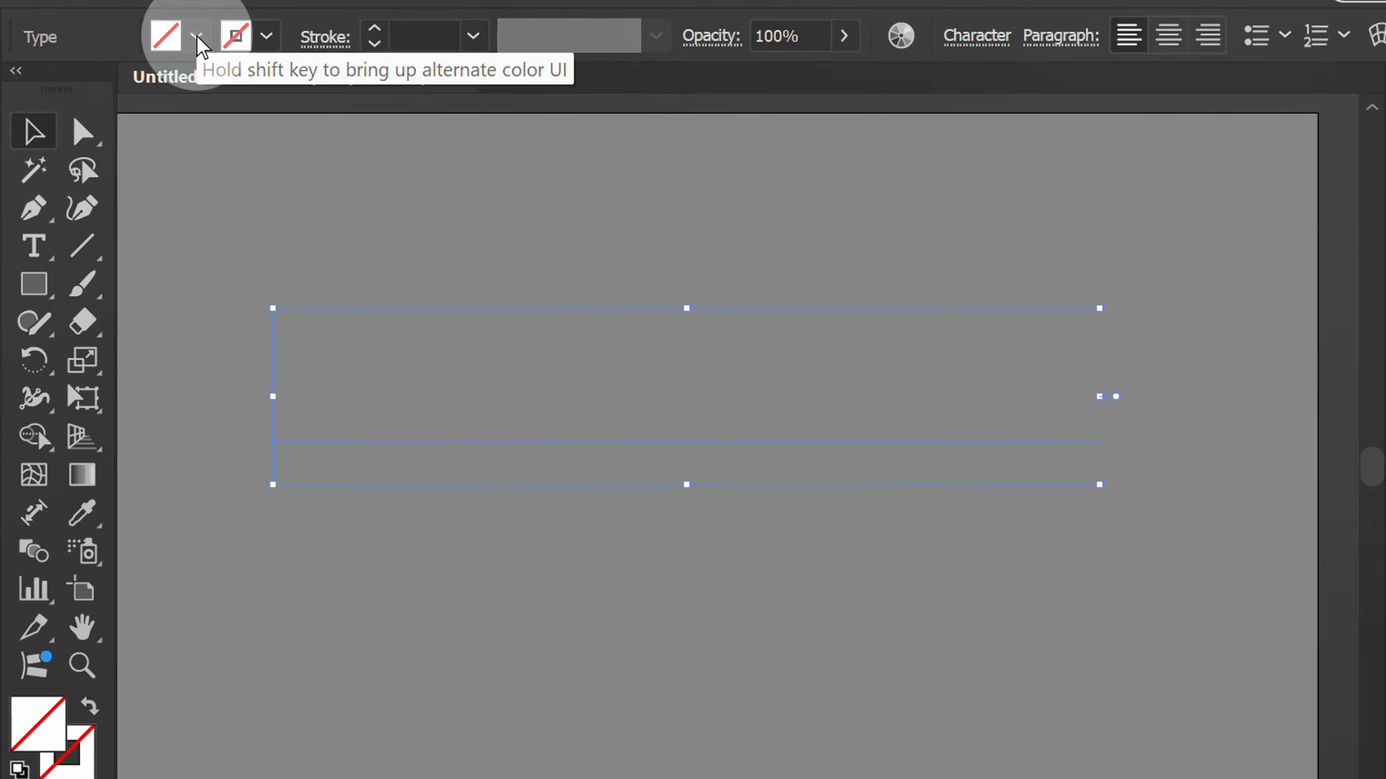
Add a new fill to the text's appearance and give it the white-to-black gradient swatch
key("ctrl+minus")
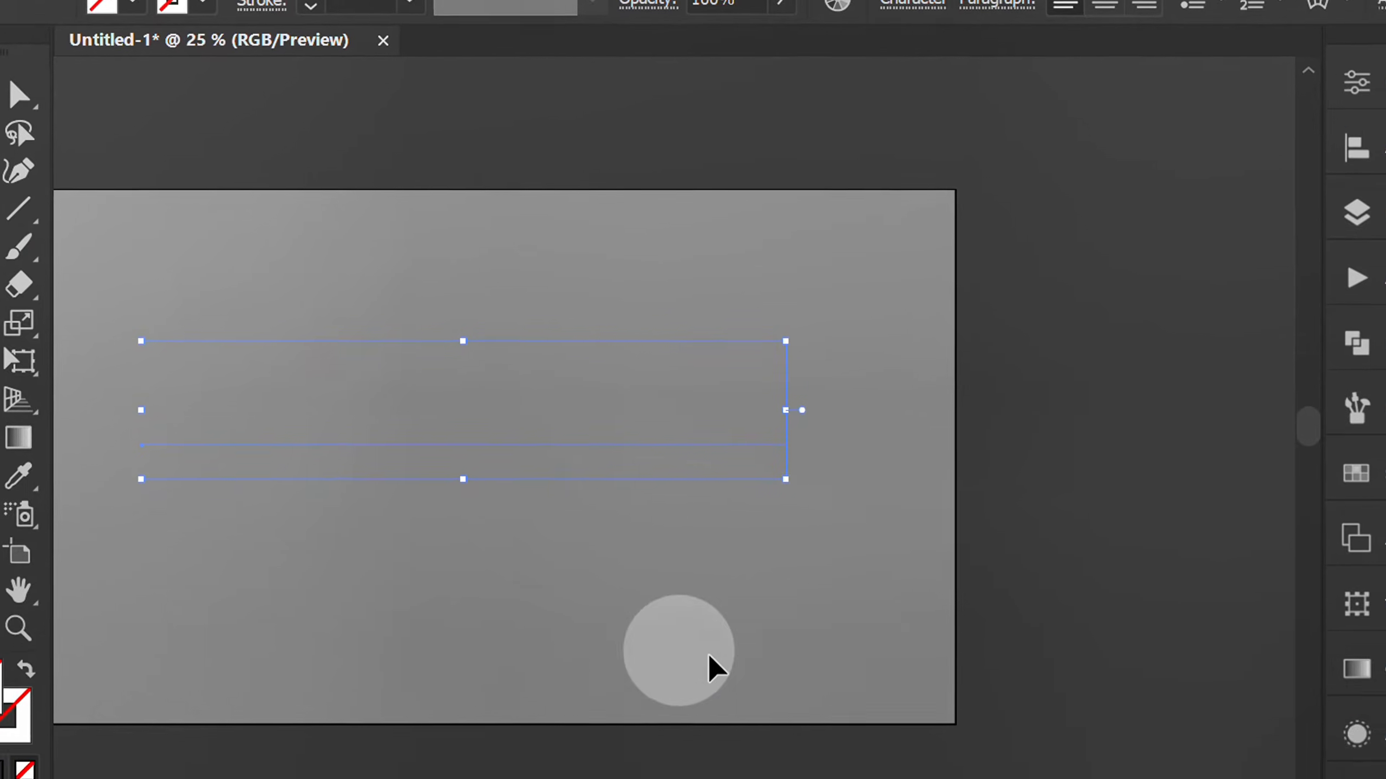
left_click(1311, 716)
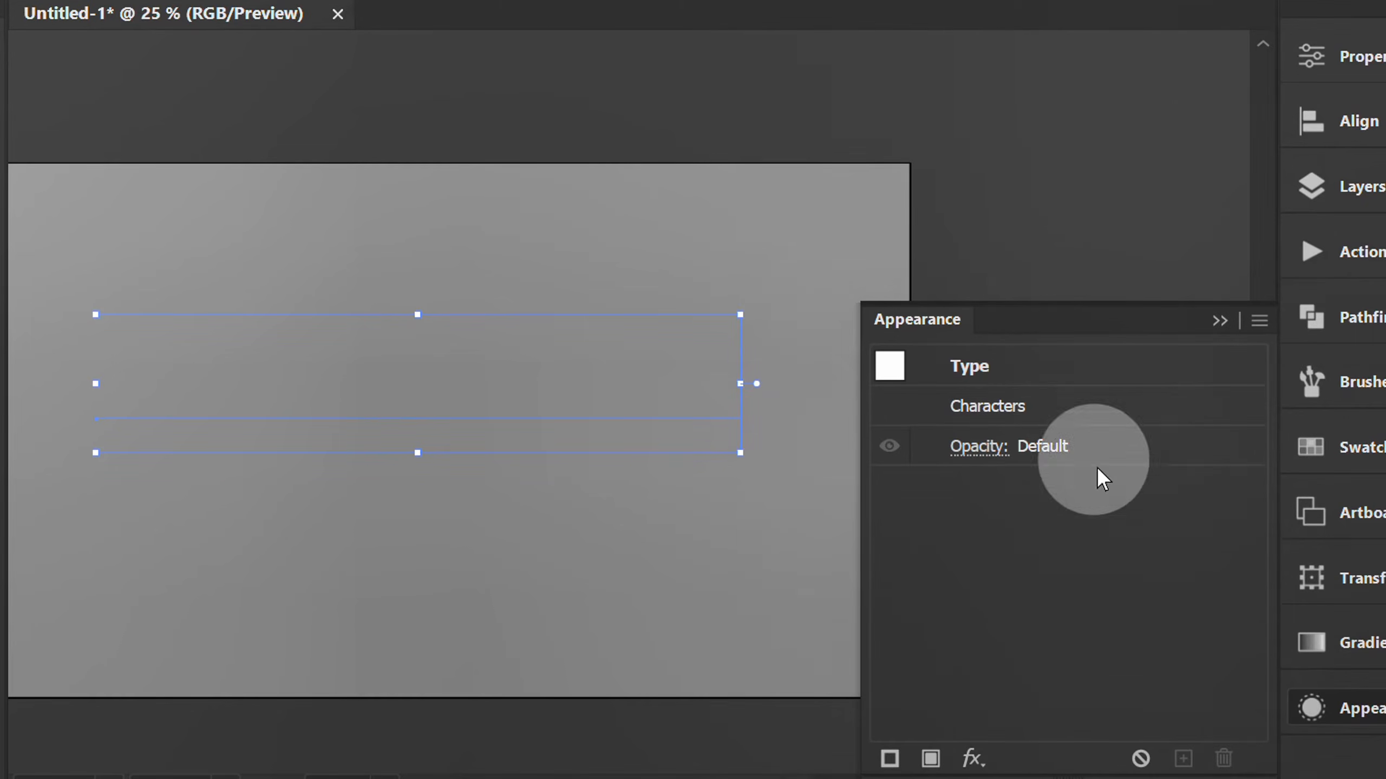
left_click_drag(1043, 333, 994, 186)
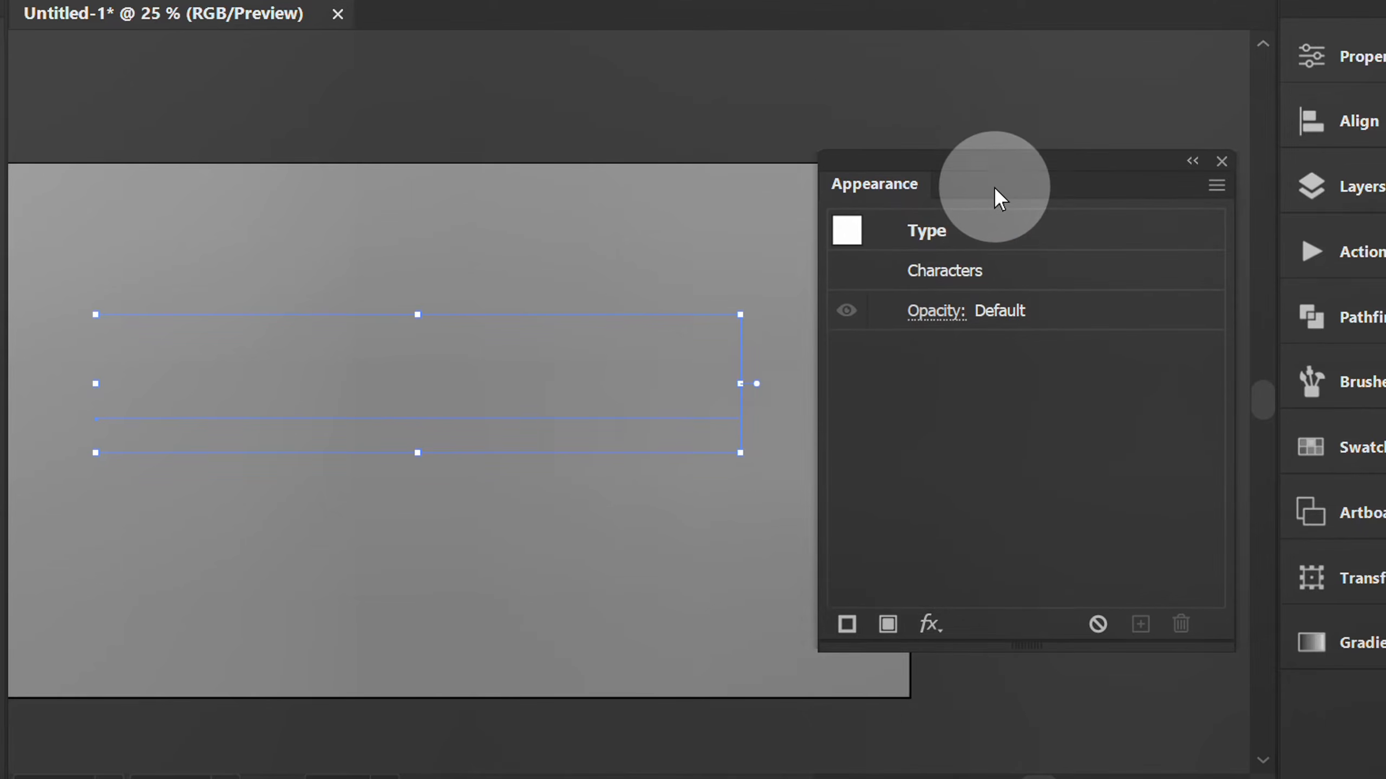
left_click(888, 625)
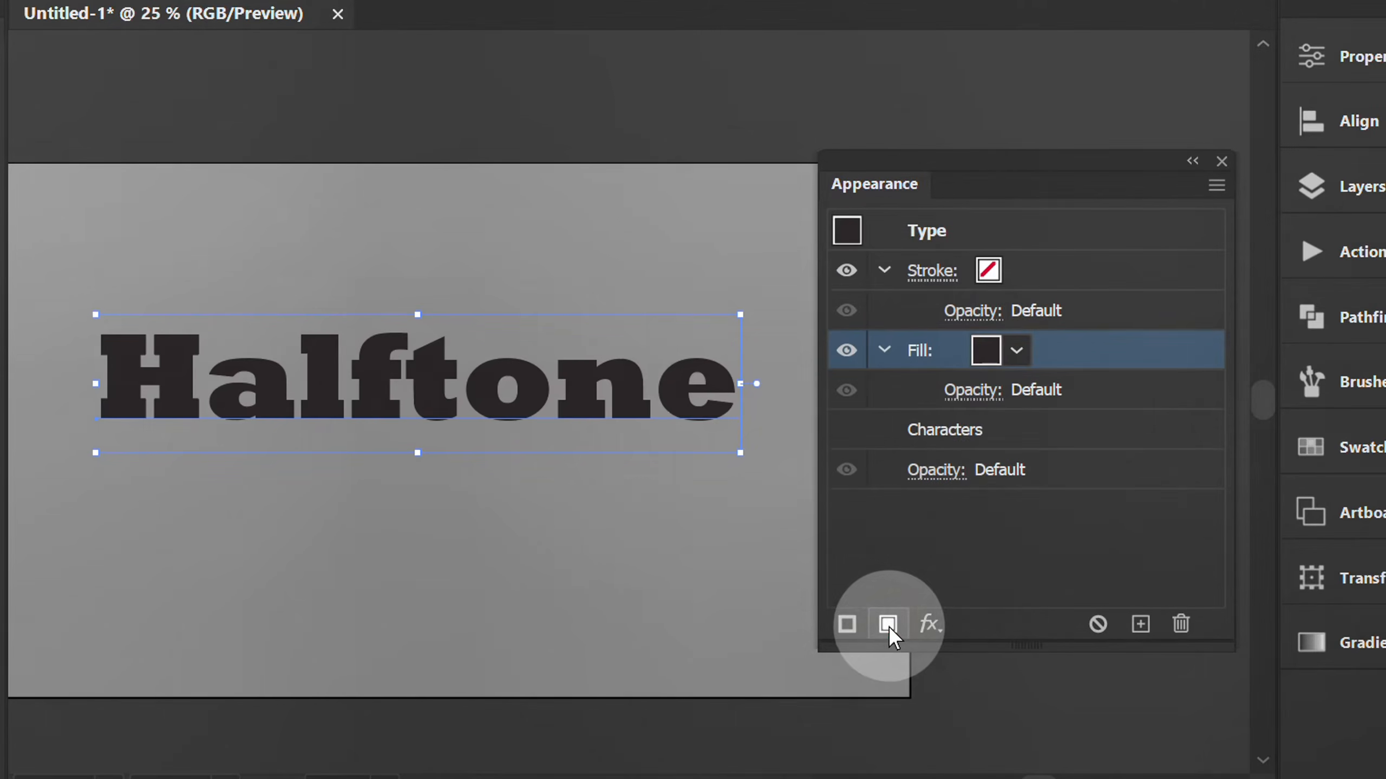
left_click(1016, 351)
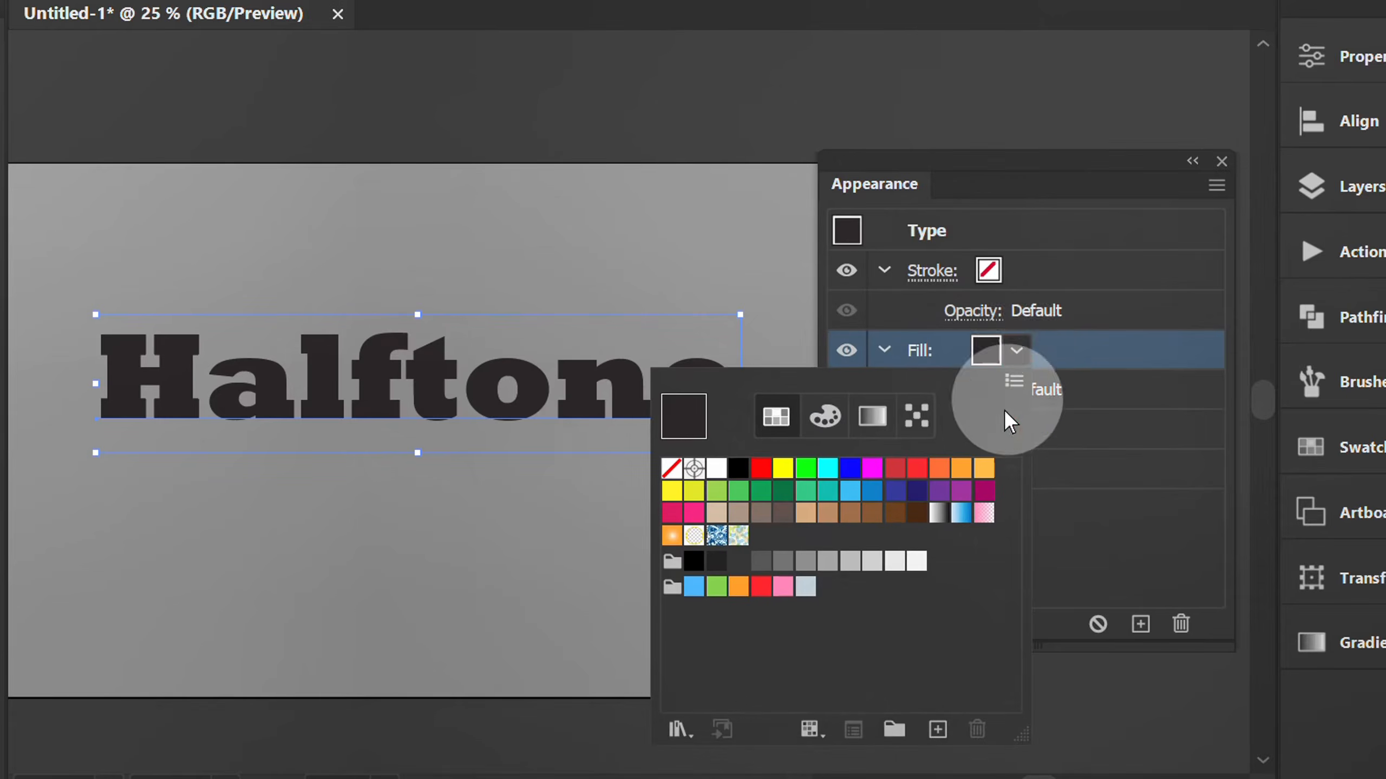
left_click(939, 513)
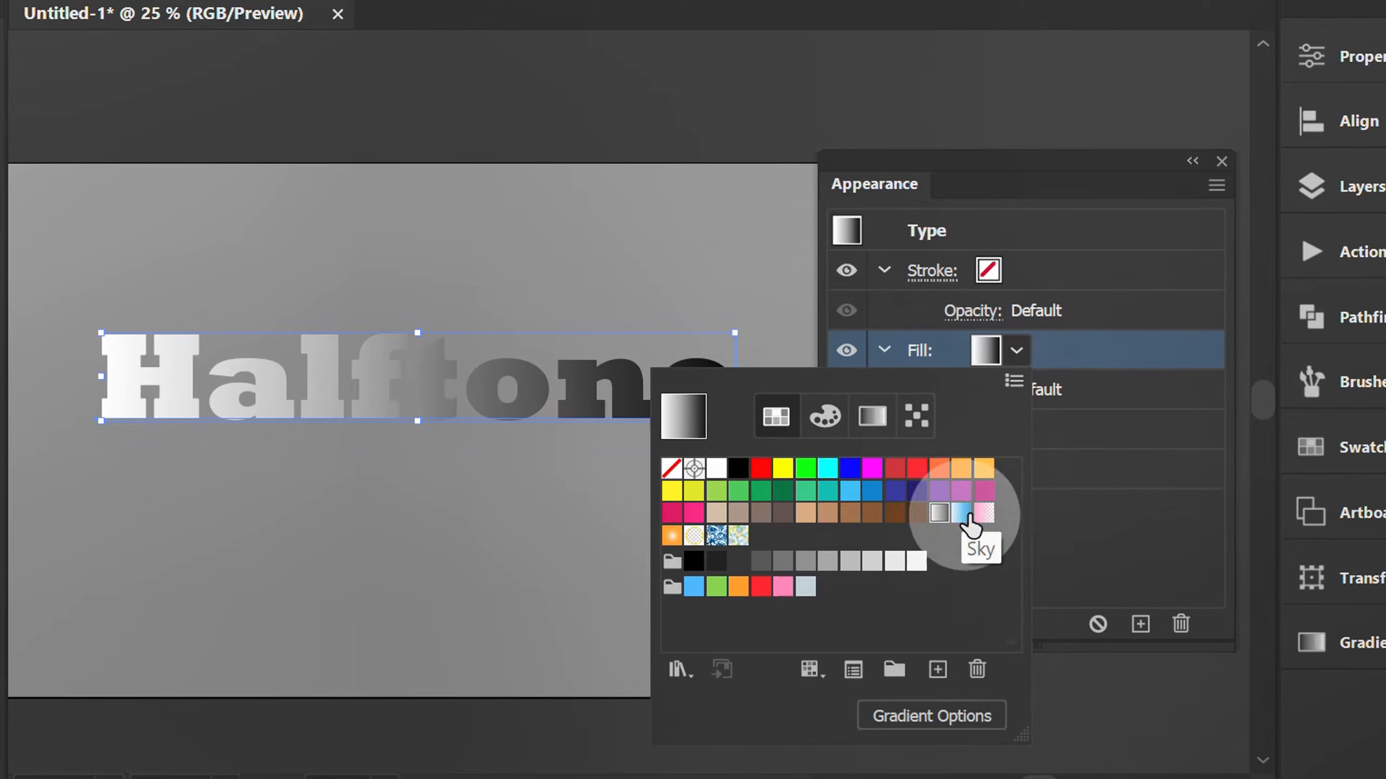
left_click(1089, 518)
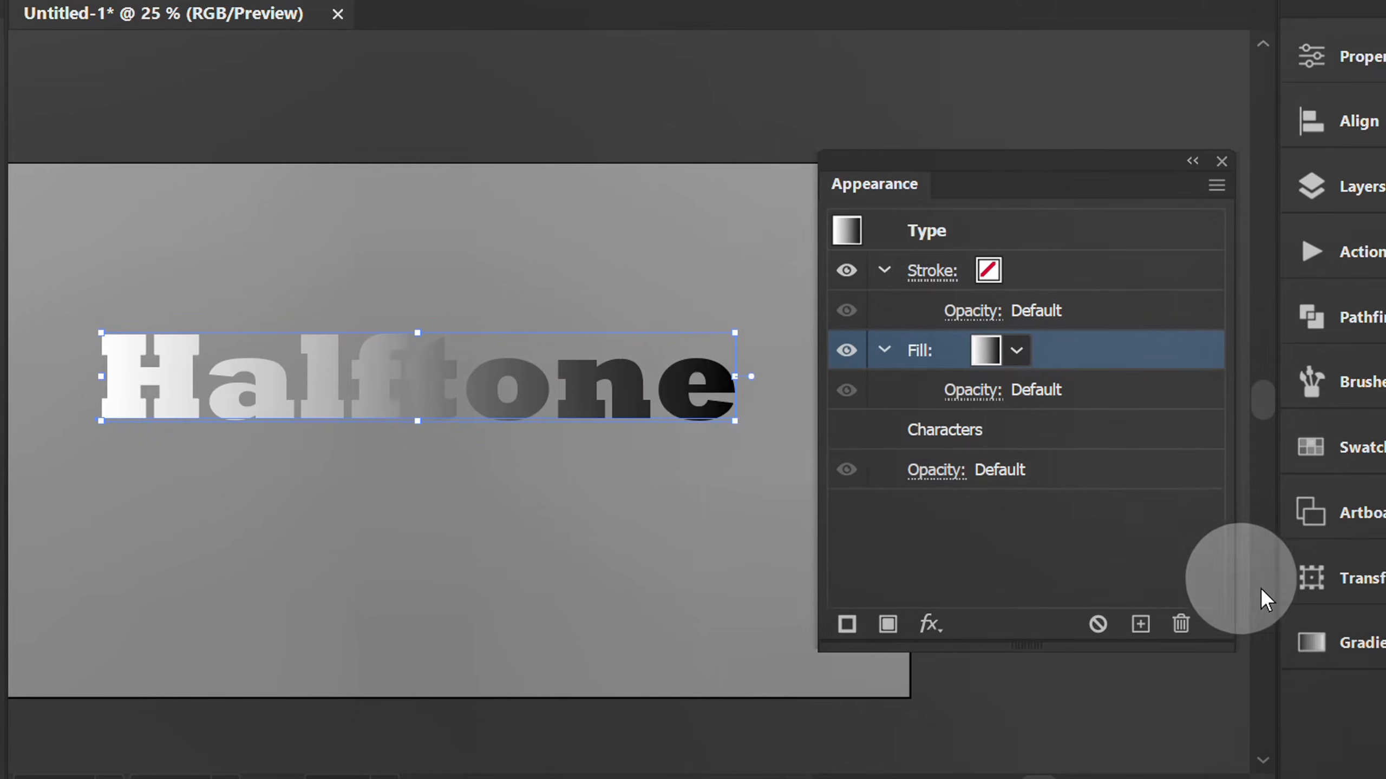
Set the angle of the text's gradient fill to -90° and put the Gradient panel away
left_click(1364, 643)
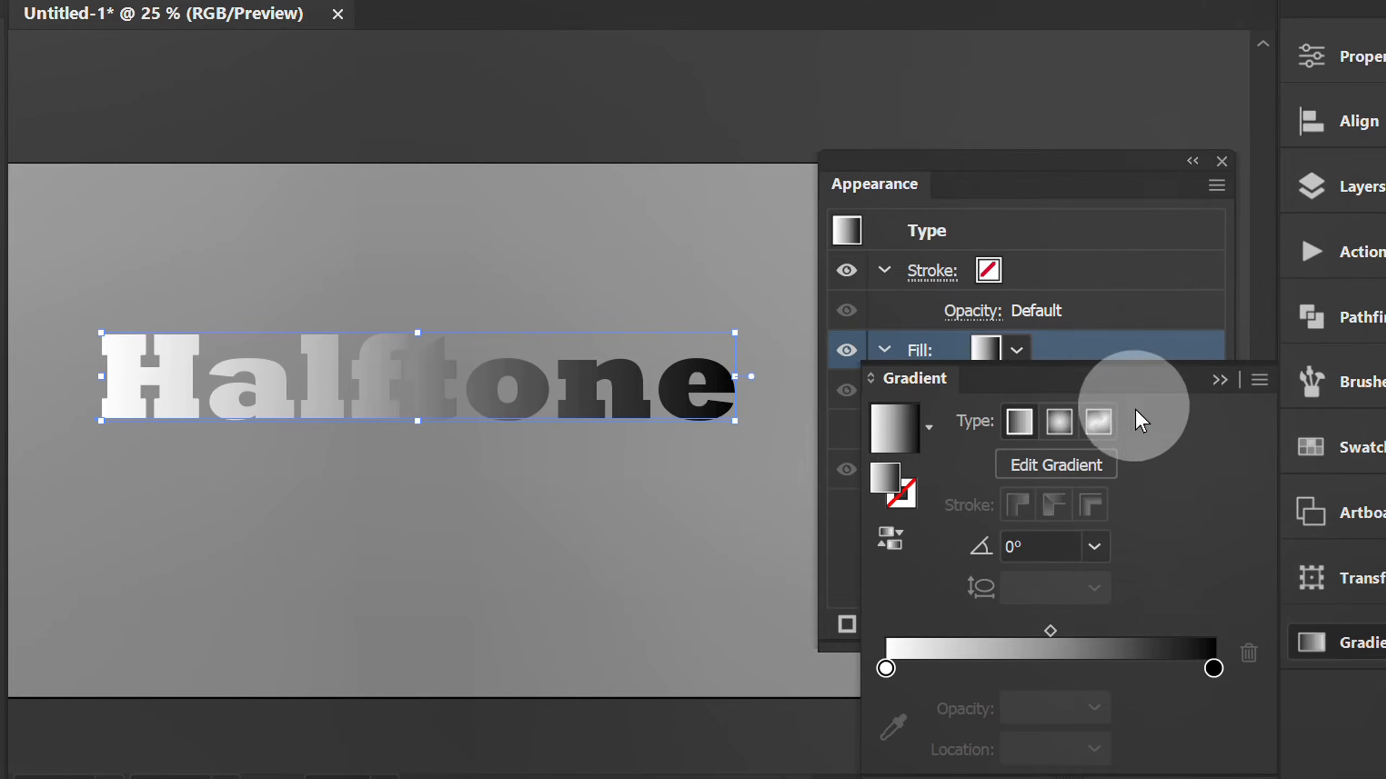
left_click_drag(1087, 347, 1033, 241)
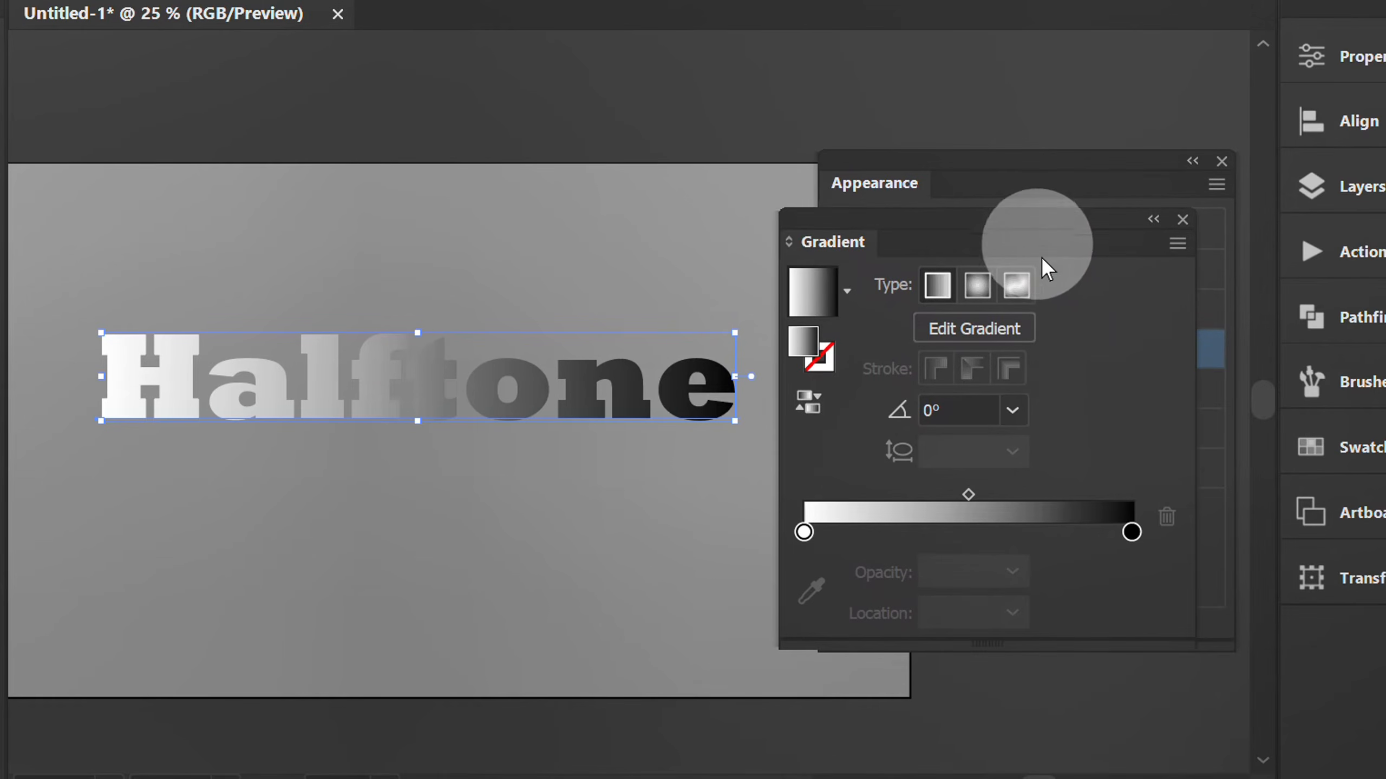
left_click(1012, 409)
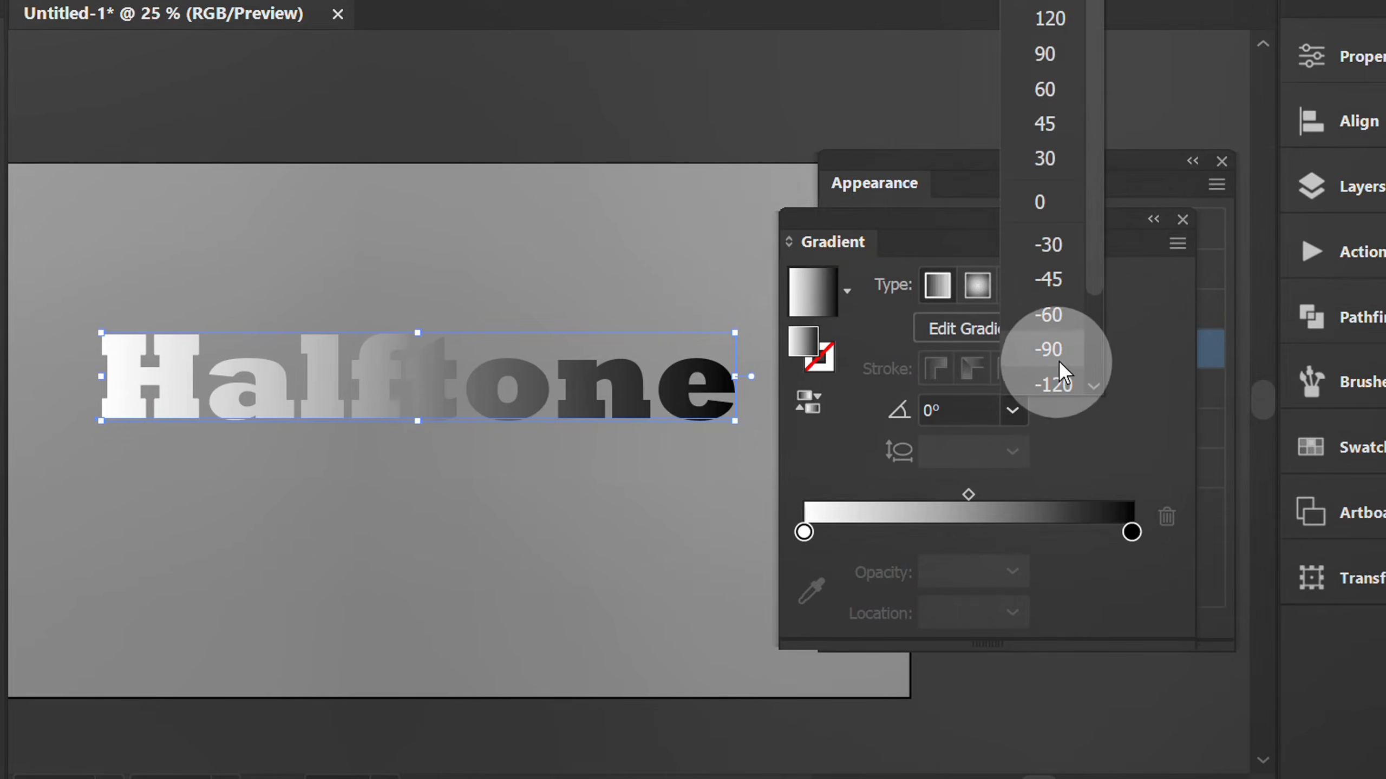
left_click(1068, 350)
left_click_drag(1099, 219, 1381, 642)
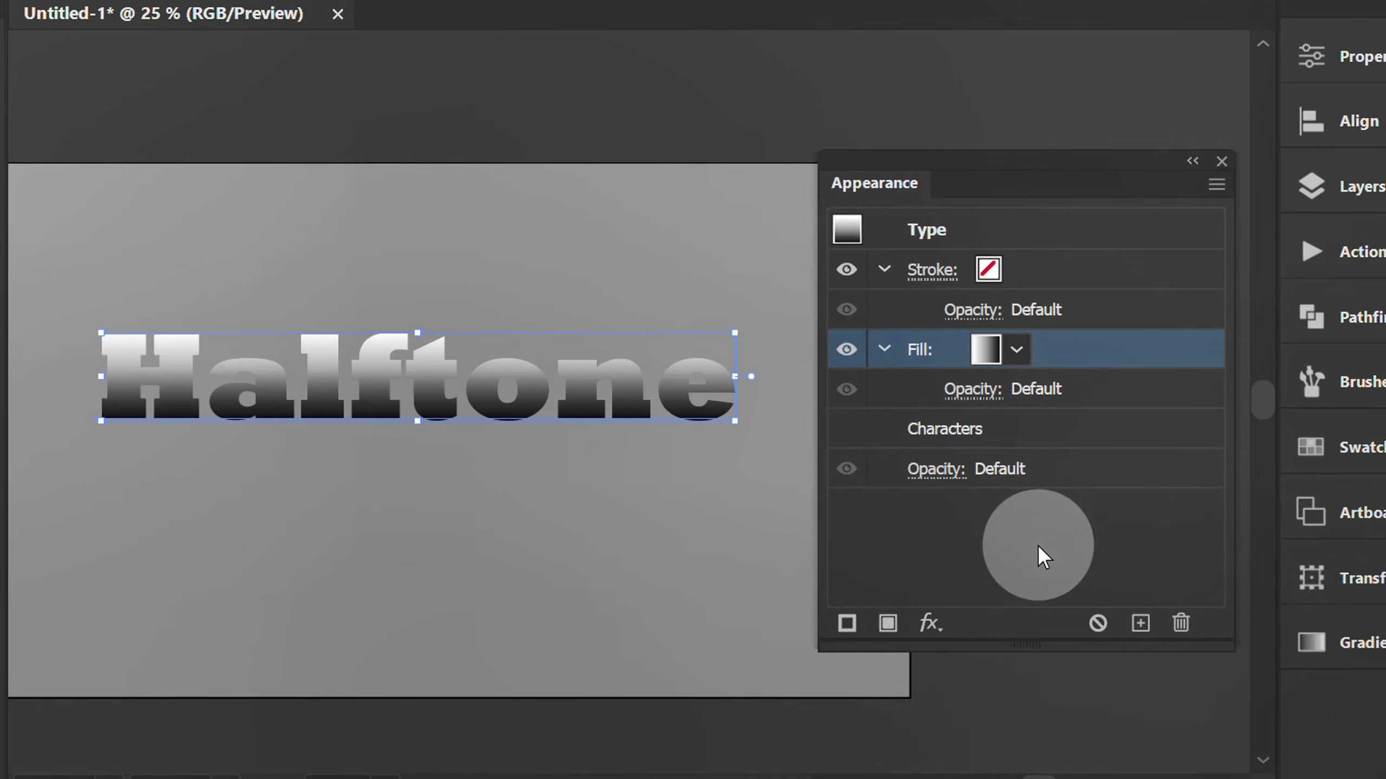
Apply a Color Halftone effect to the text's gradient fill with an 8-pixel maximum radius and all four channel angles at 45
left_click(935, 625)
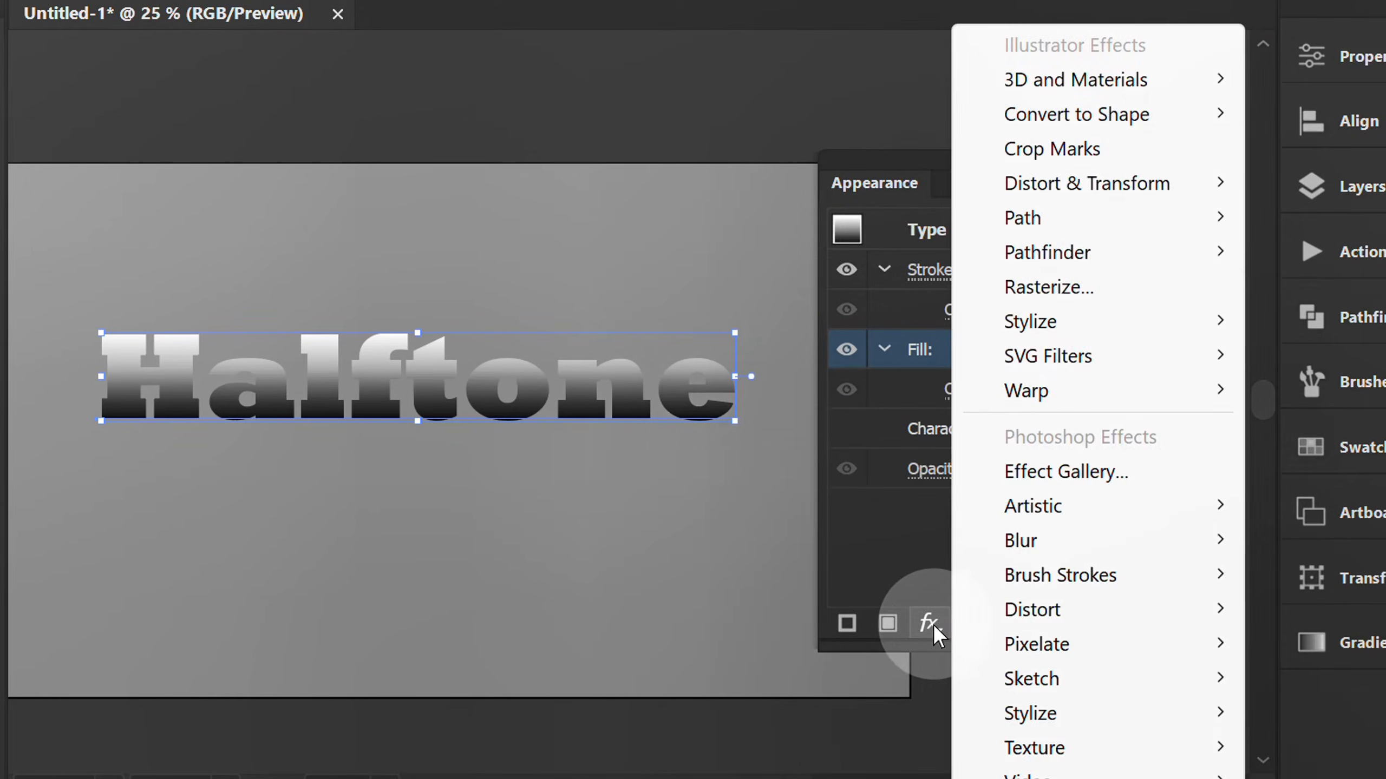
mouse_move(1027, 646)
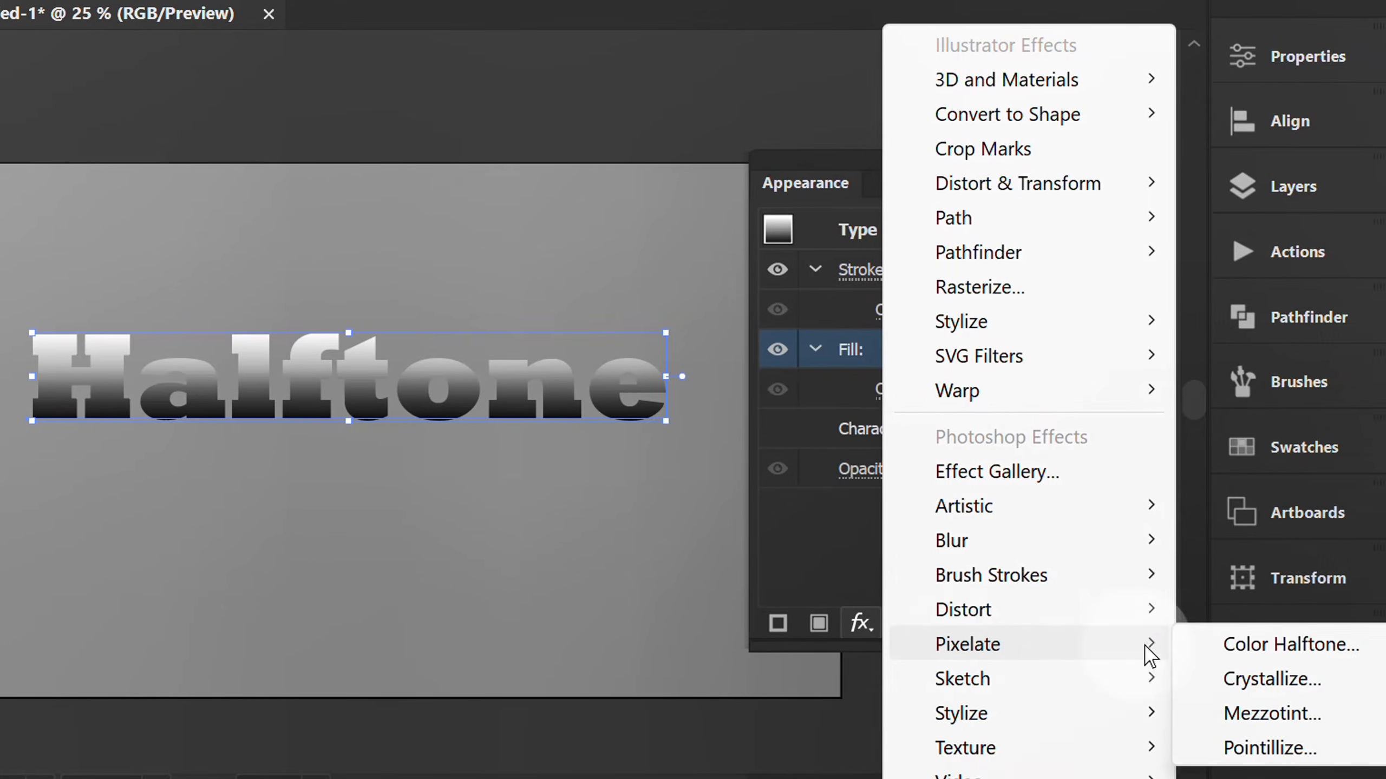
left_click(1287, 645)
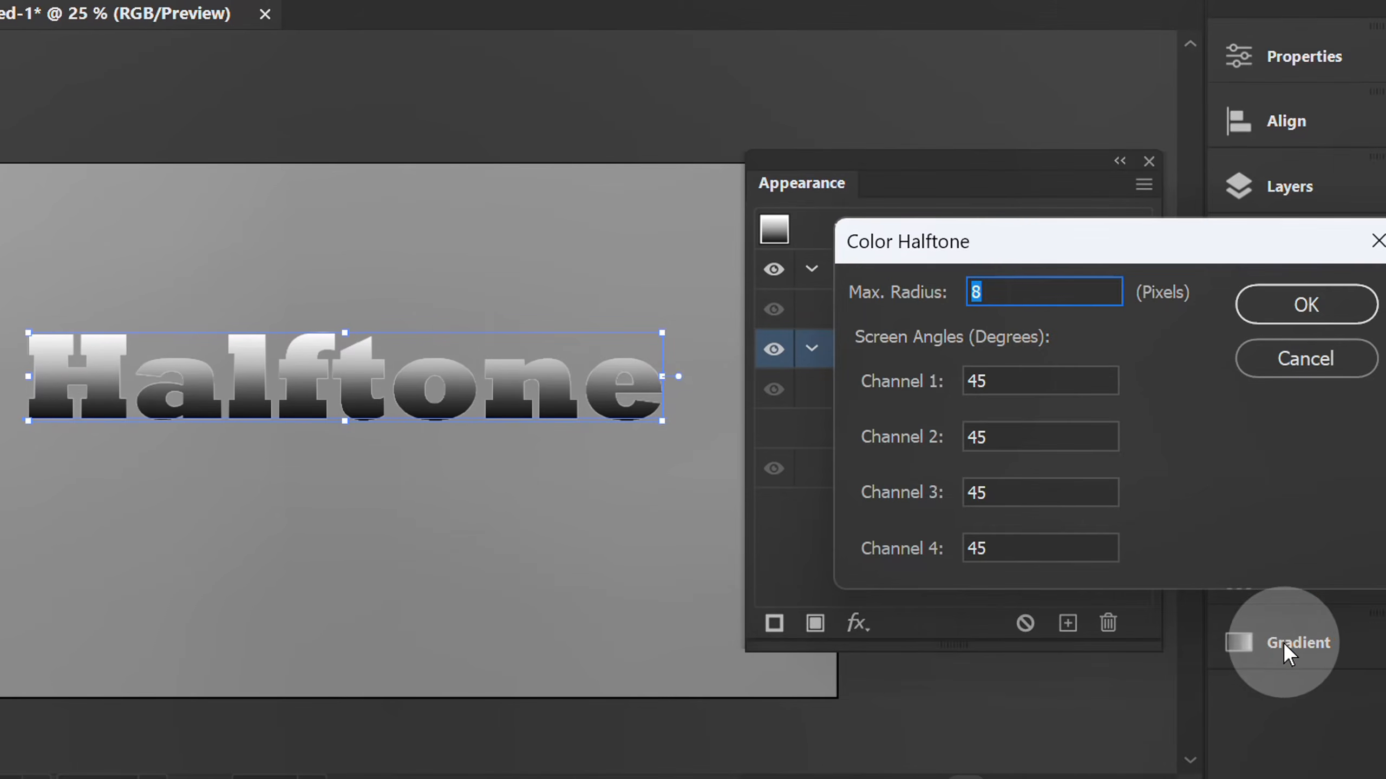
left_click(1006, 382)
double_click(1010, 439)
double_click(1006, 494)
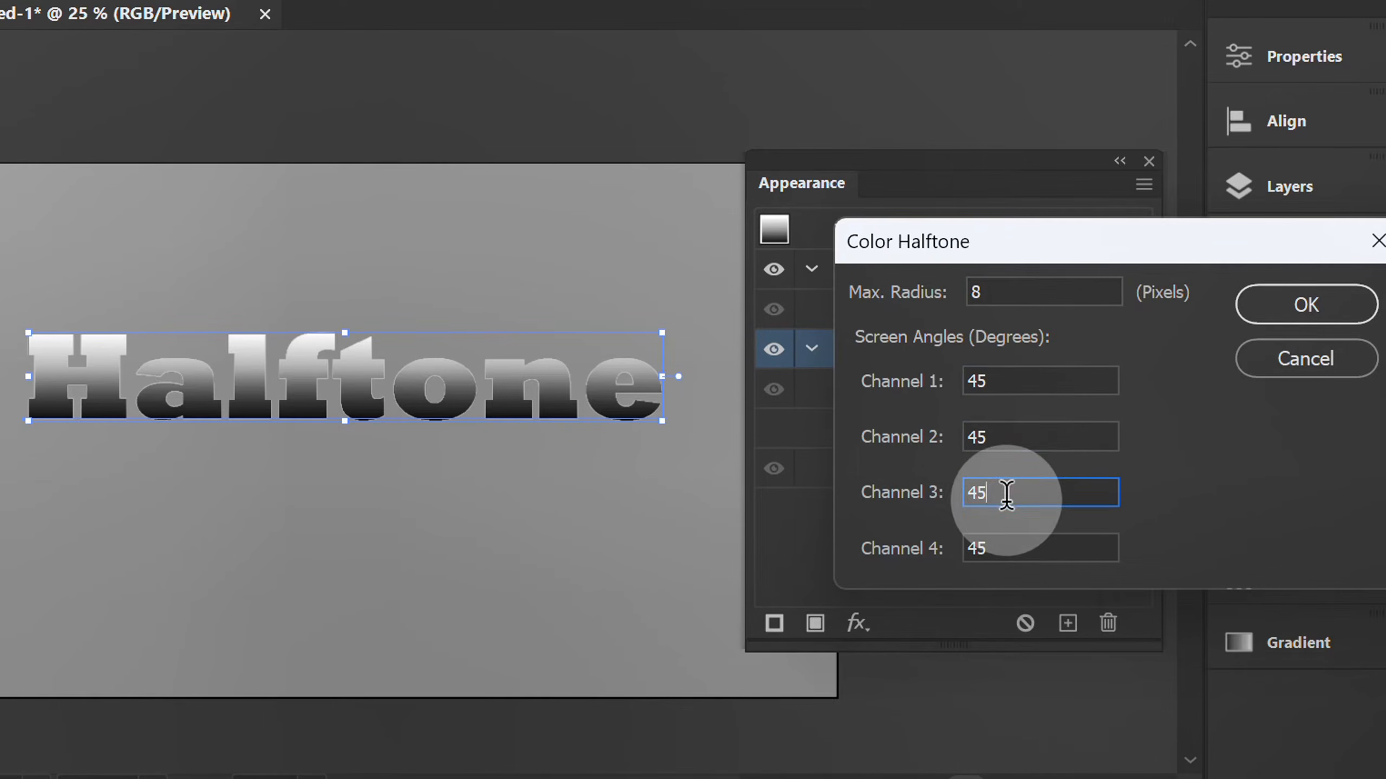
double_click(1006, 551)
left_click(1305, 305)
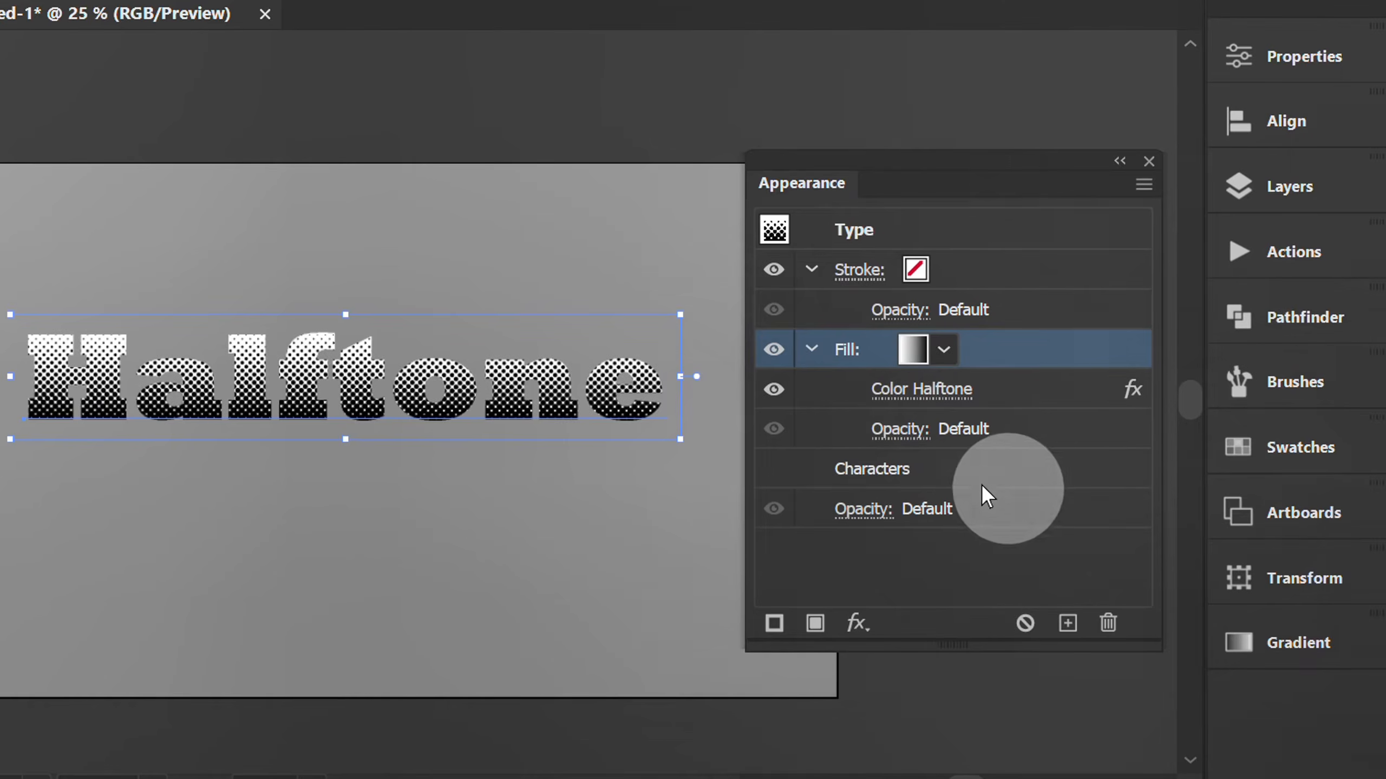
Set the blending mode of the halftone gradient fill to Multiply
left_click(902, 430)
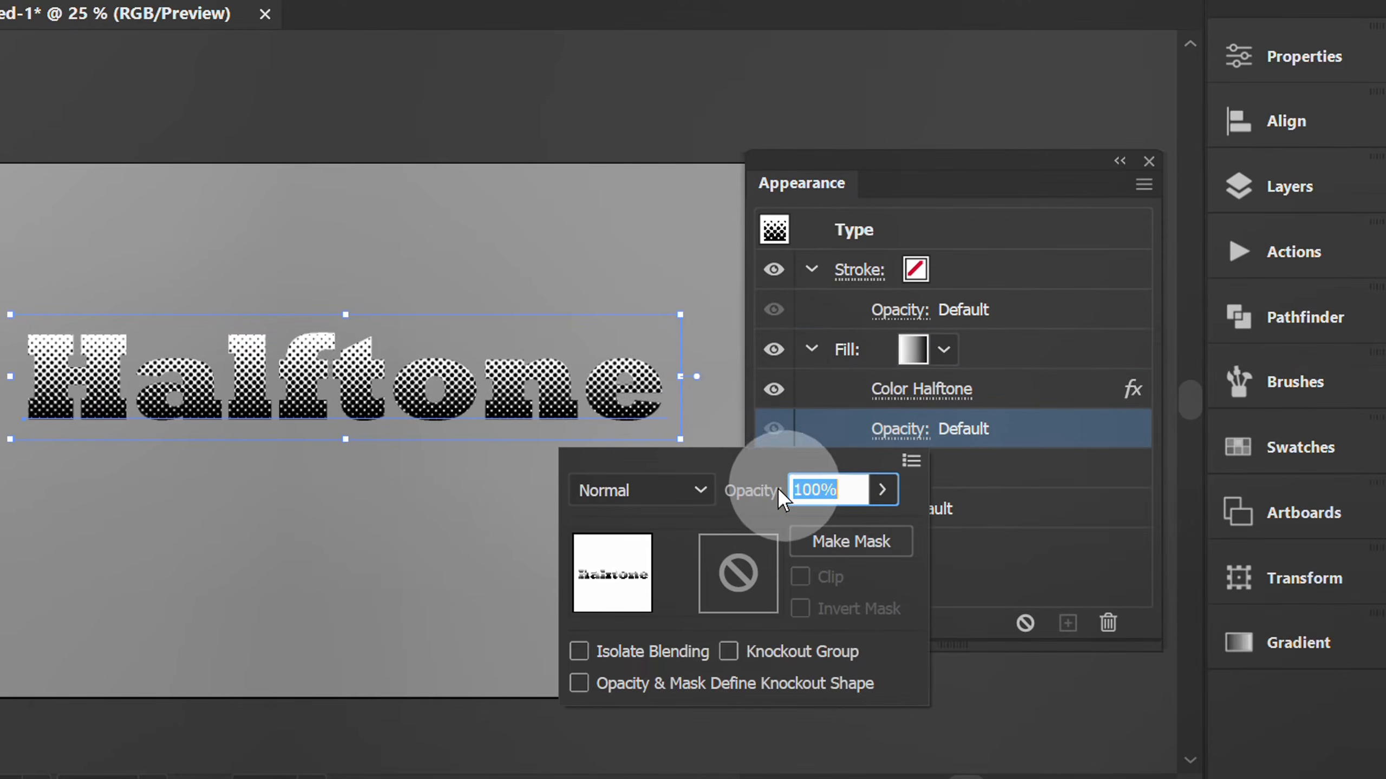
left_click(704, 490)
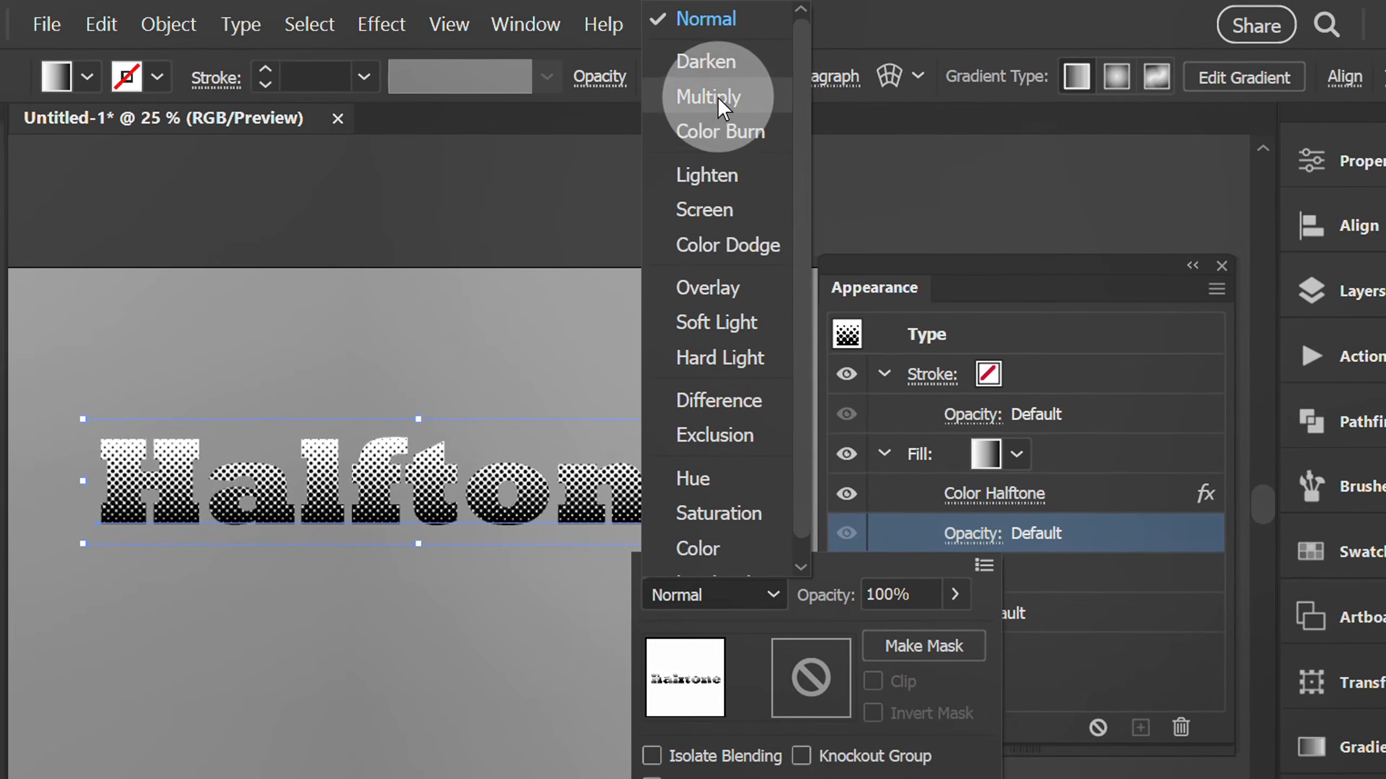
left_click(751, 94)
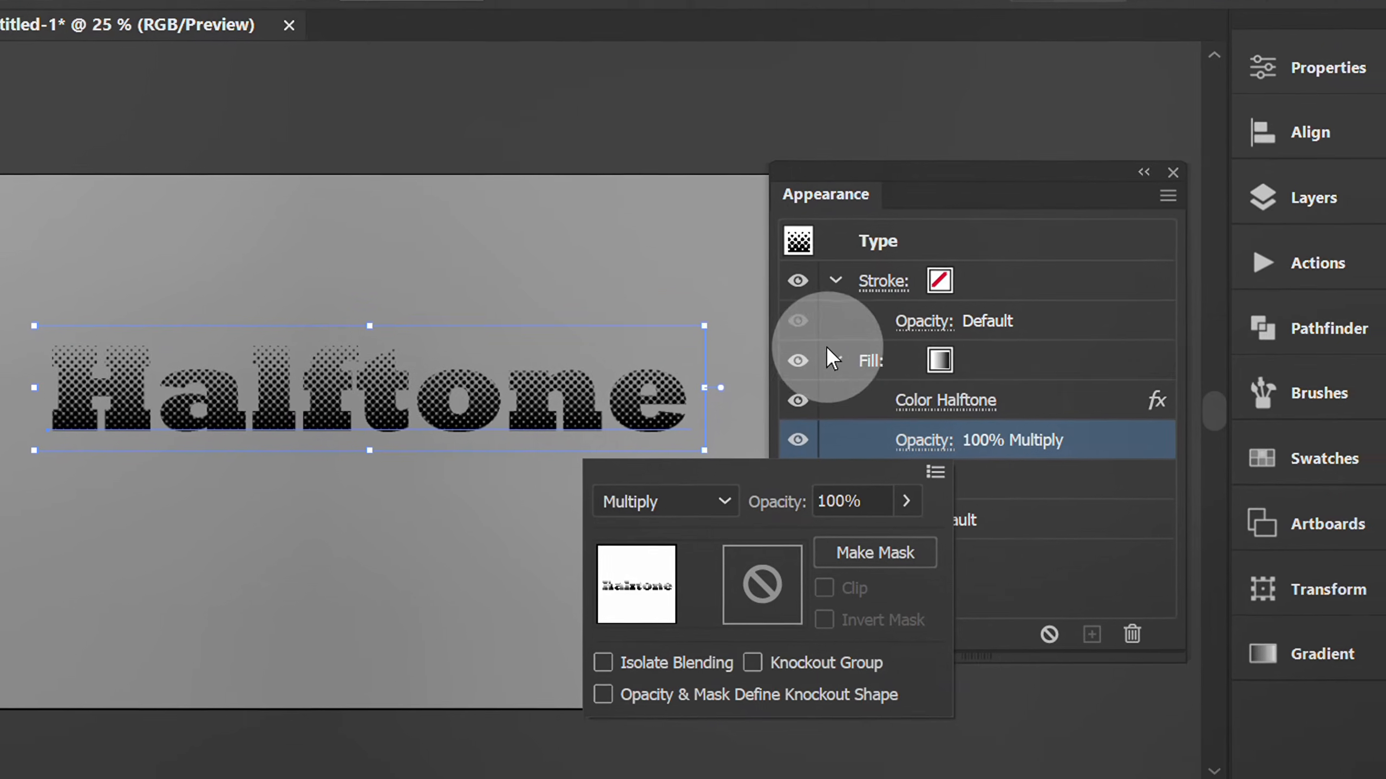
left_click(834, 361)
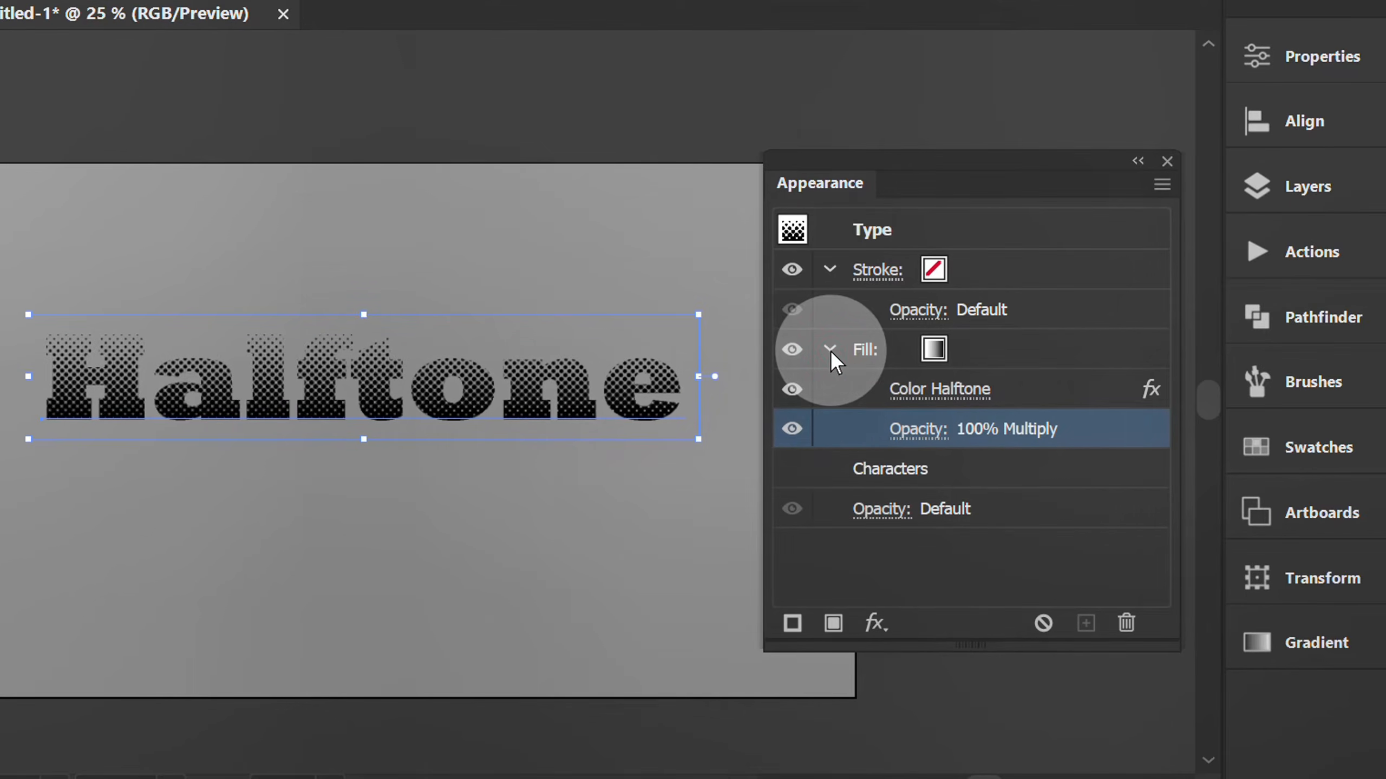
Add a new White fill to the text's appearance and move it below the halftone gradient fill
left_click(832, 622)
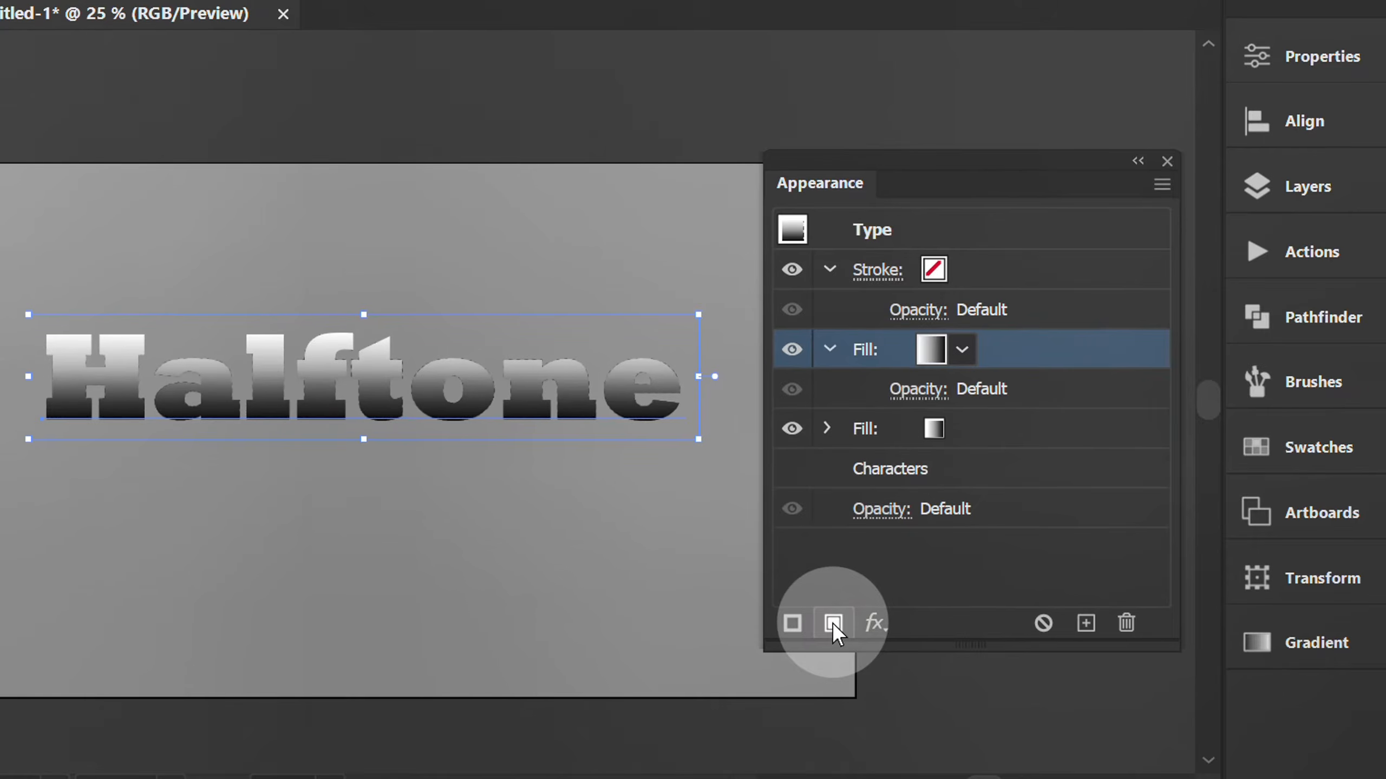
left_click(960, 350)
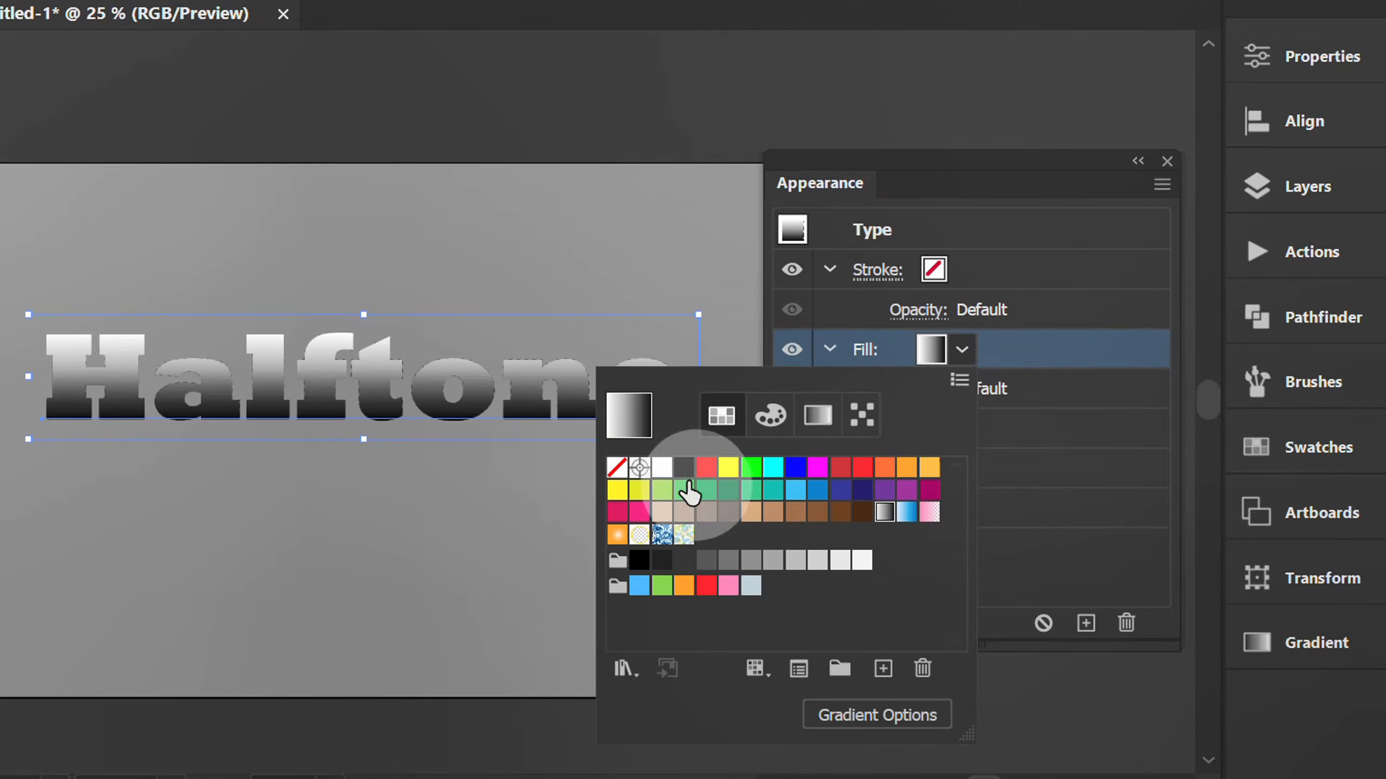
left_click(662, 467)
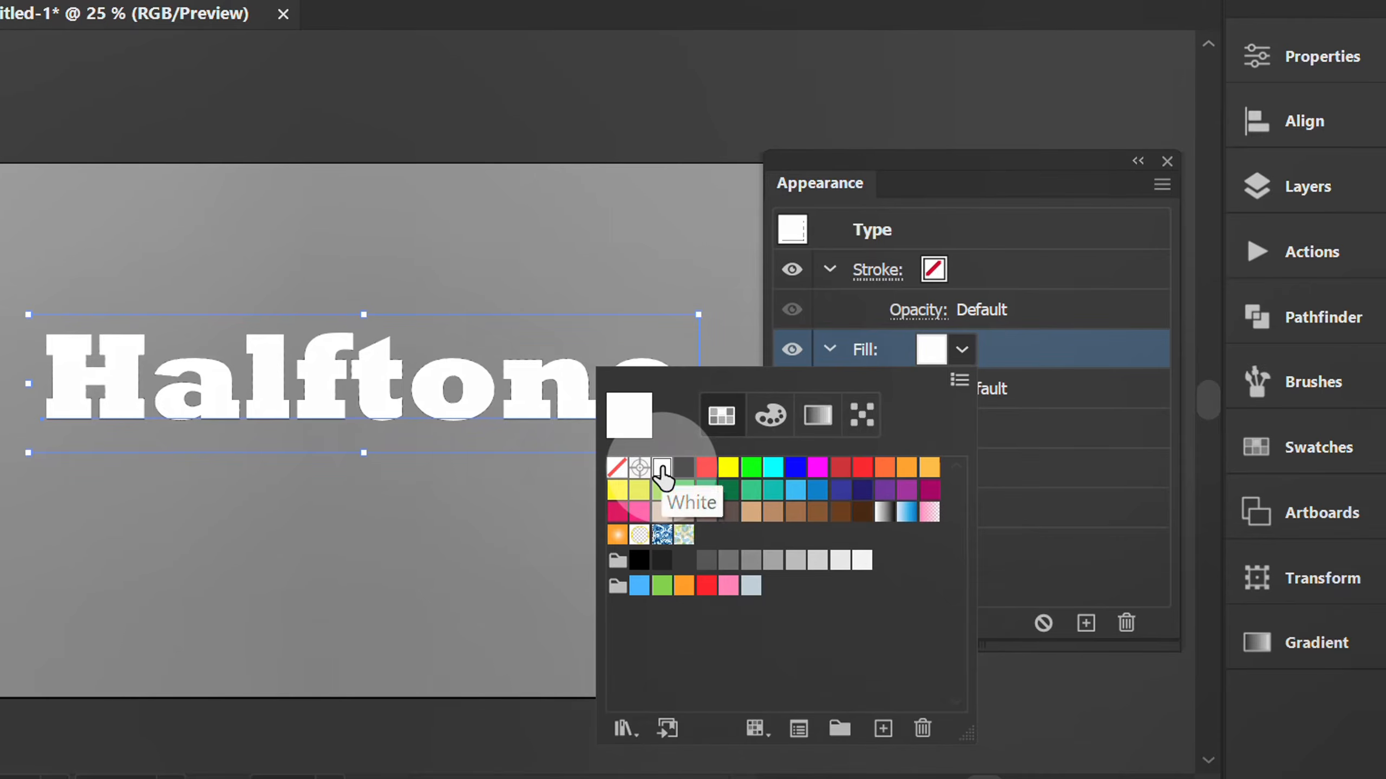
left_click(1045, 510)
left_click_drag(1094, 352, 1073, 460)
left_click(1027, 467)
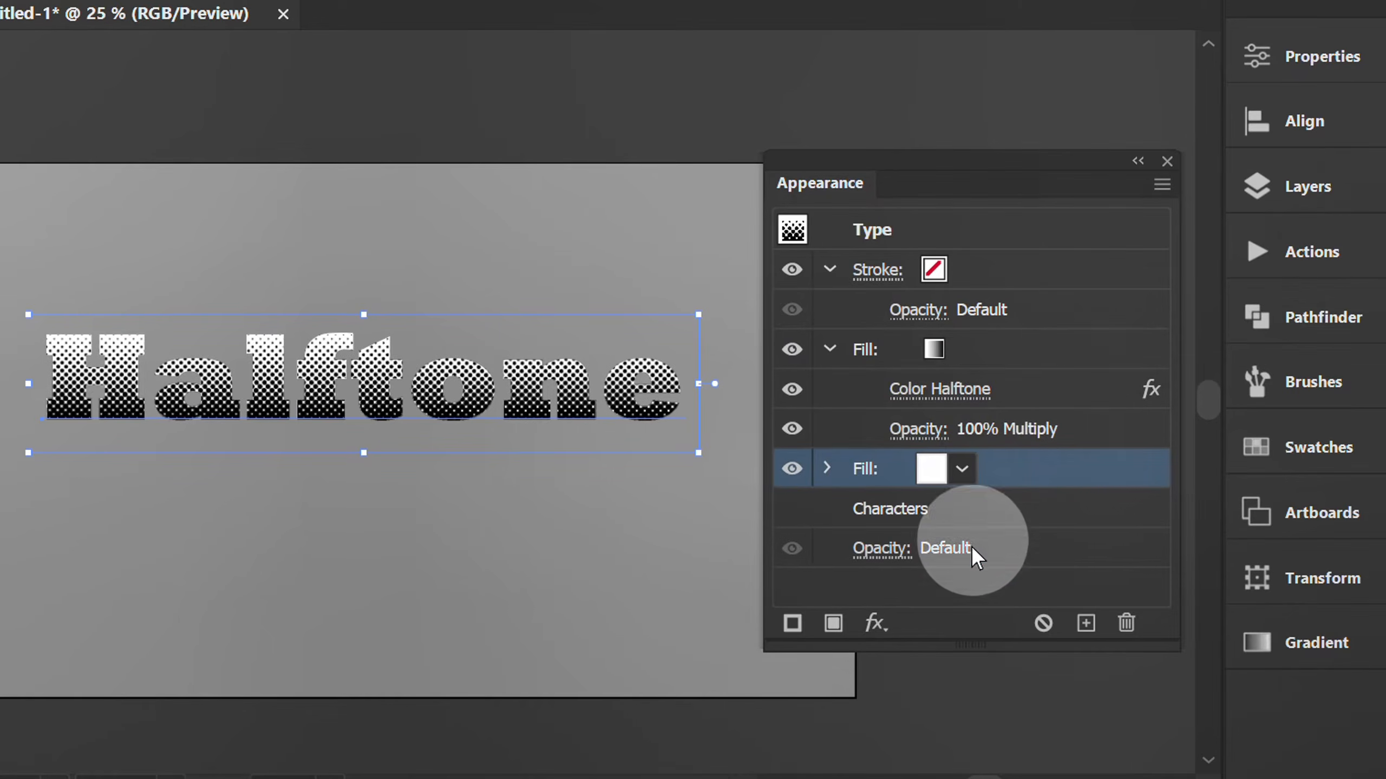
Apply an Offset Path effect to the white fill with a 5 px offset and Round joins
left_click(874, 623)
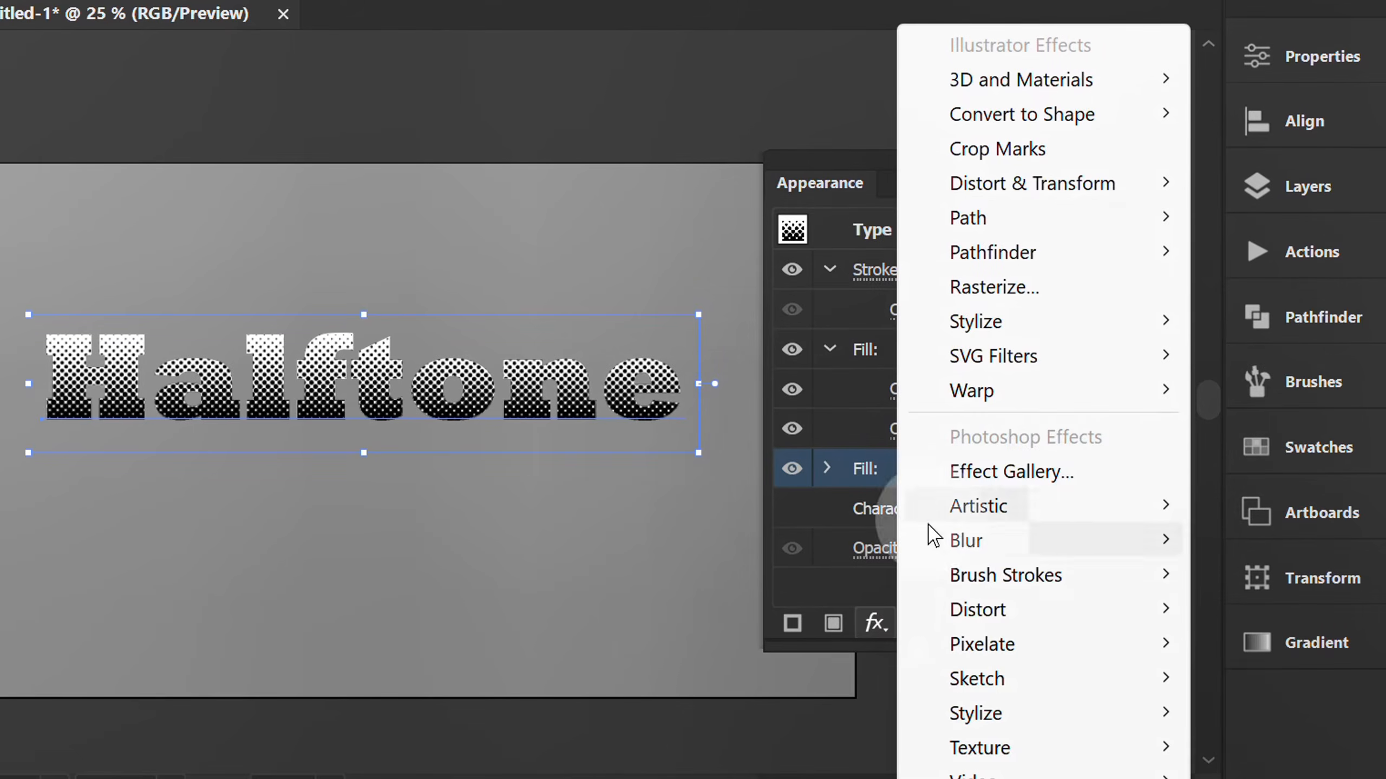
mouse_move(1019, 226)
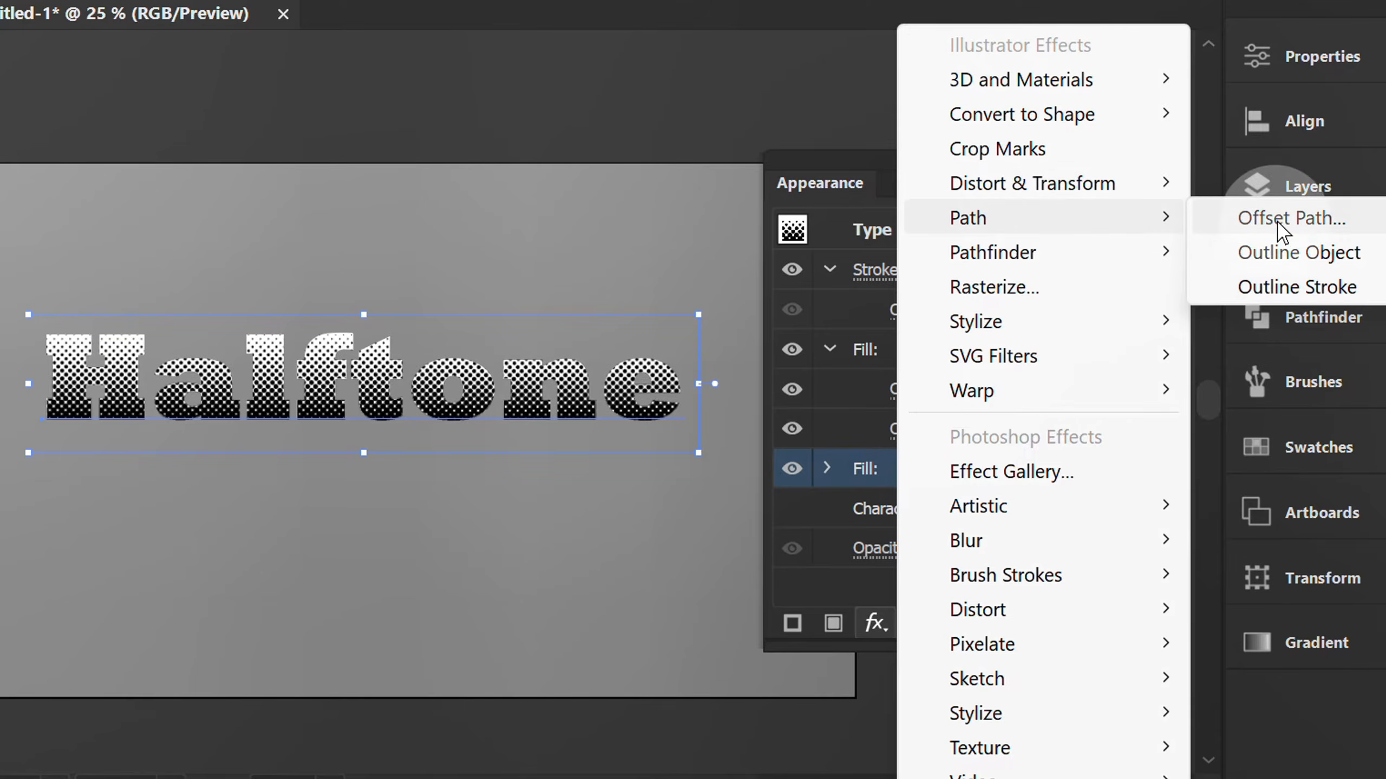
left_click(1314, 226)
left_click_drag(1323, 261, 1058, 264)
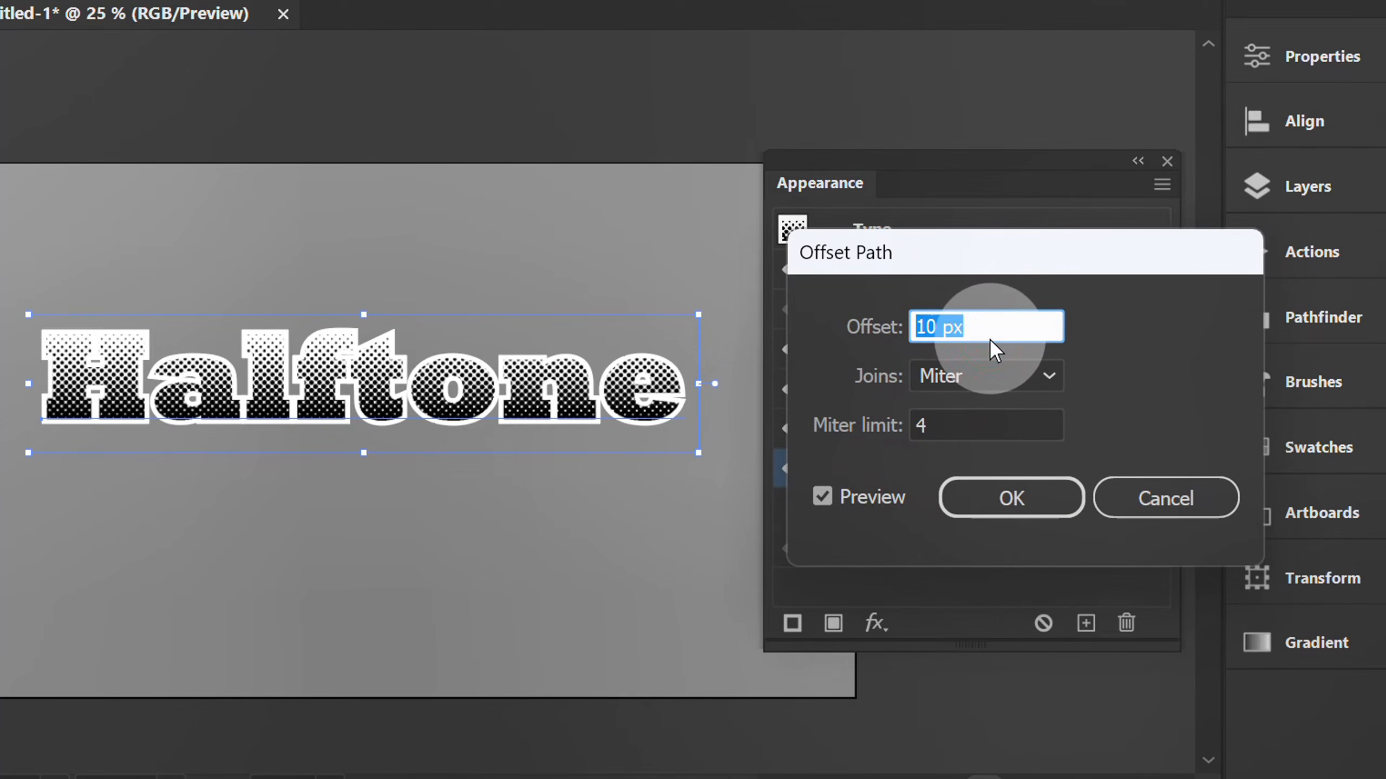
key("Down")
key("Down")
key("Down")
key("Down")
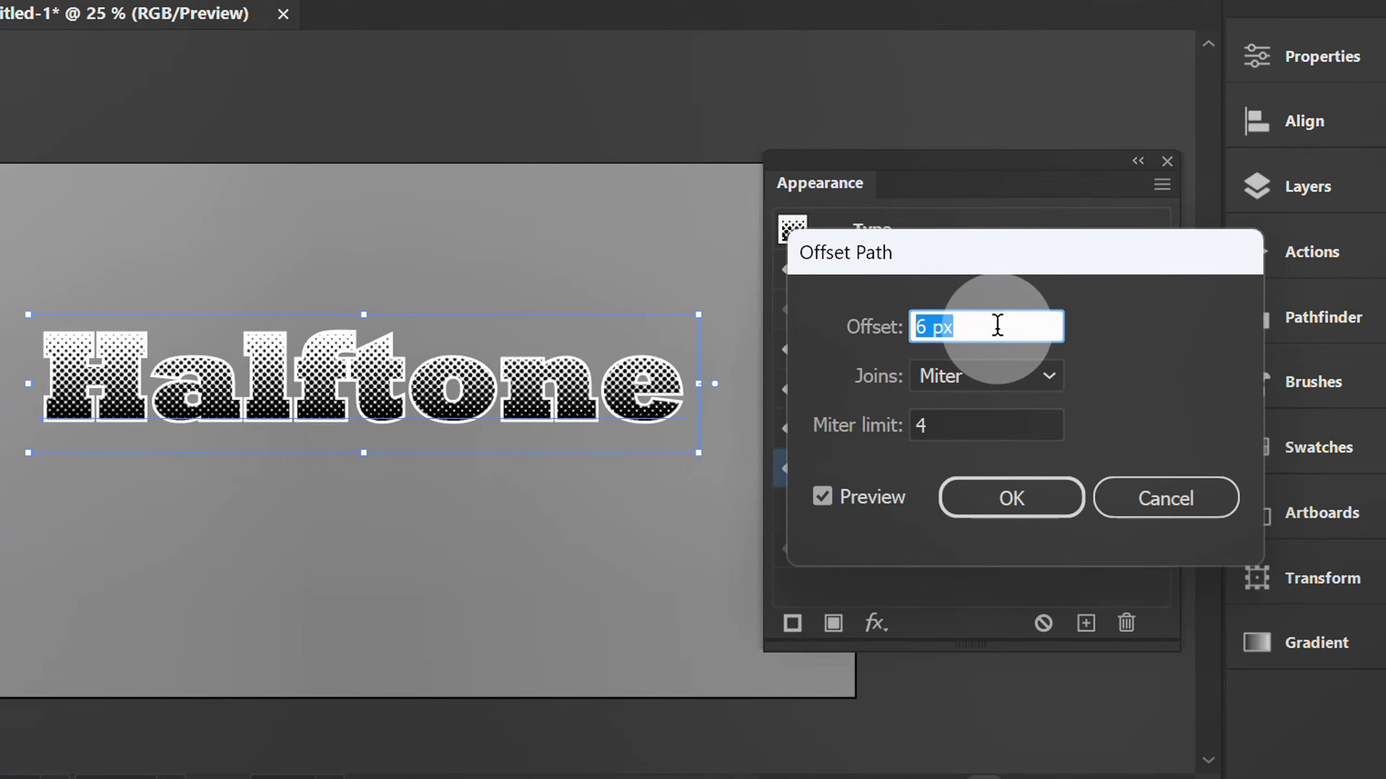
key("Down")
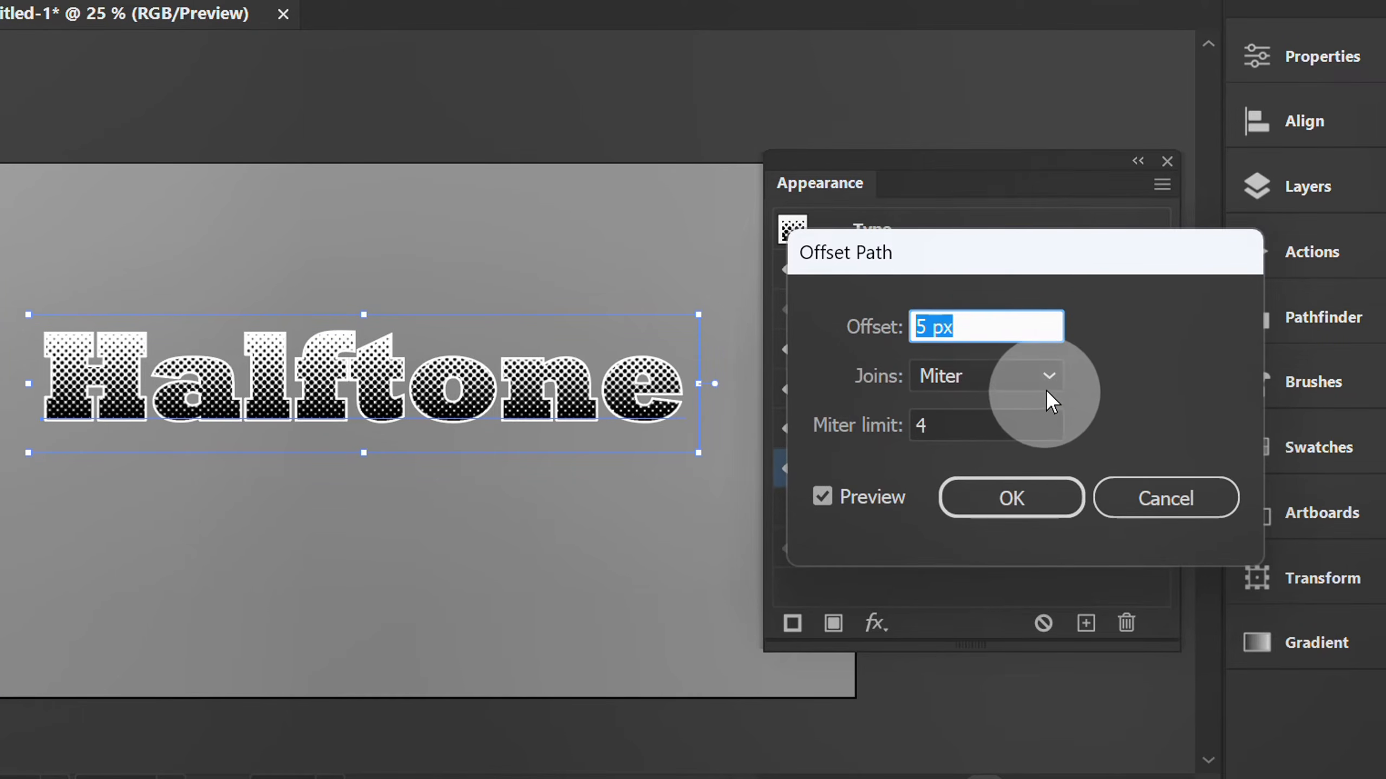
left_click(1049, 376)
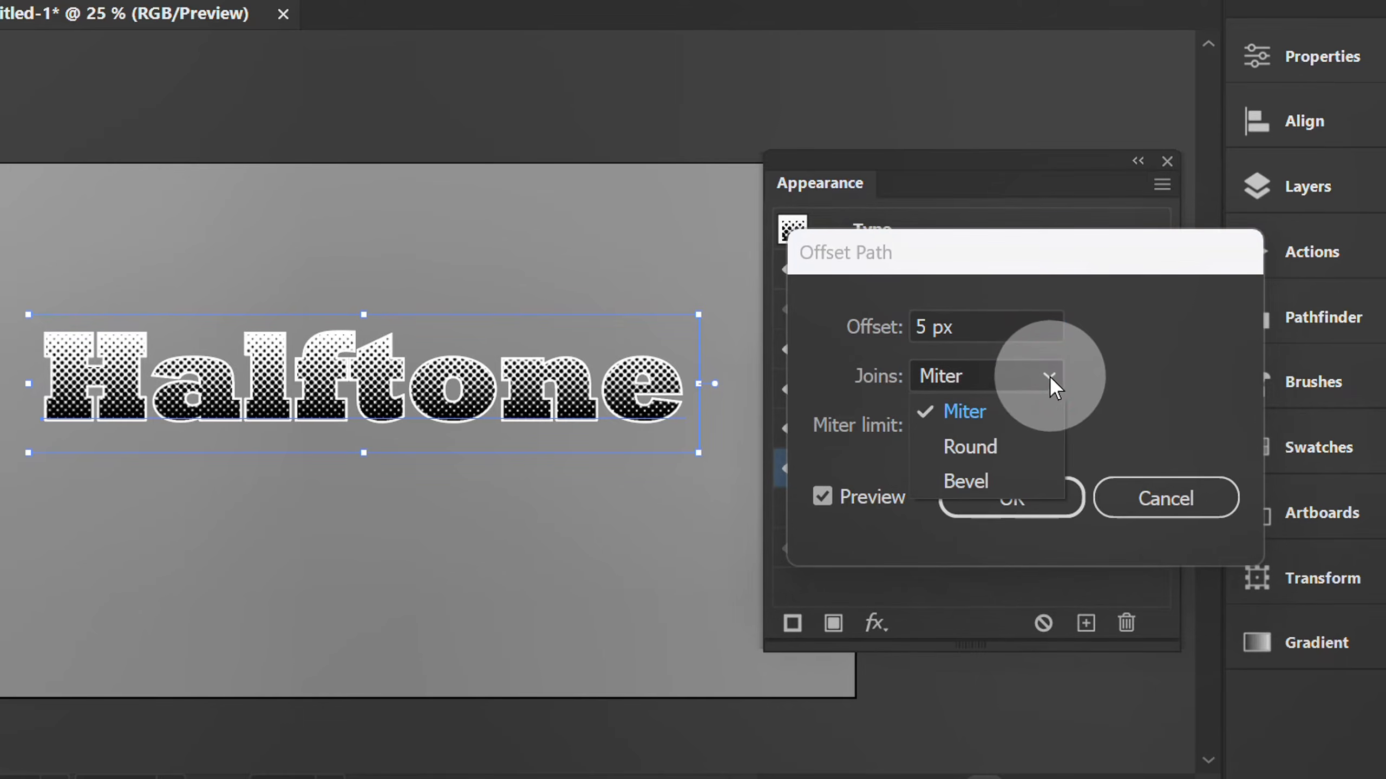
left_click(1009, 460)
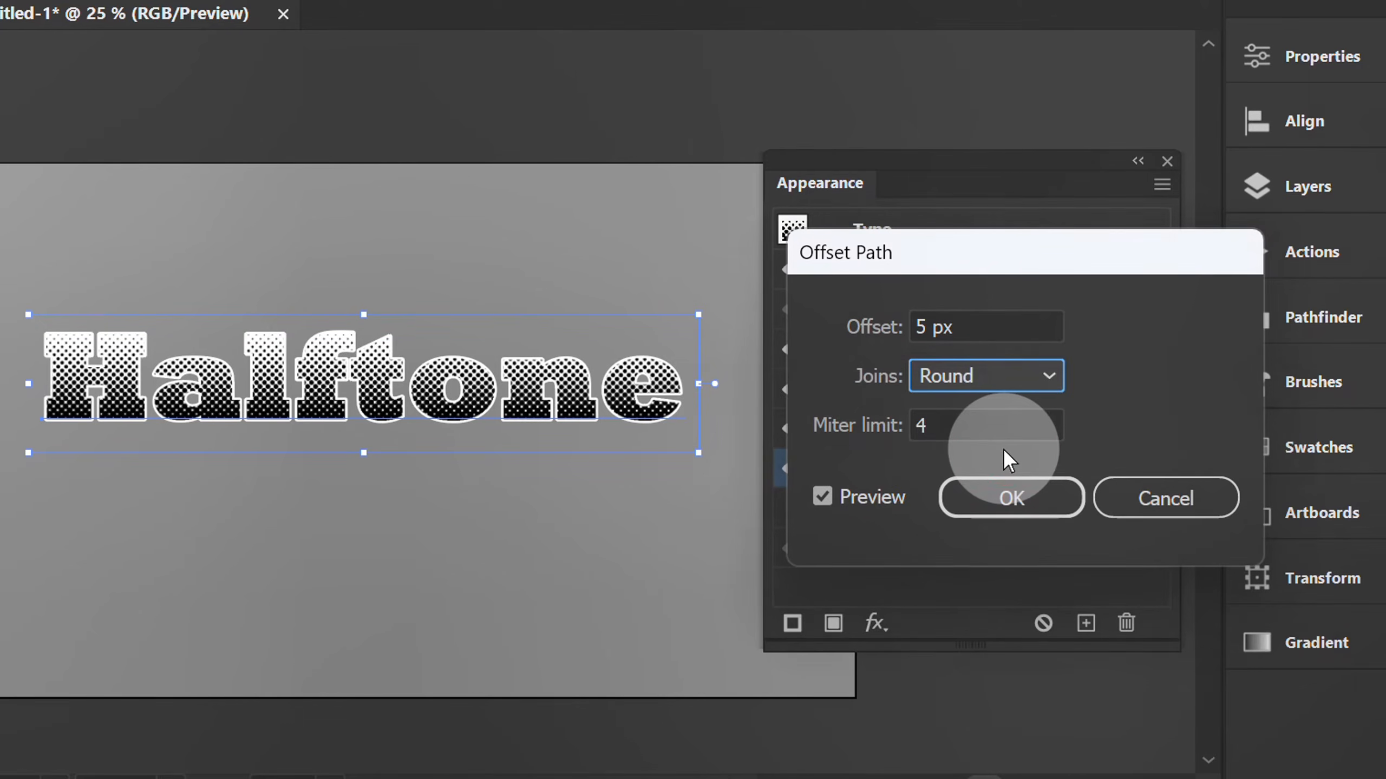
left_click(1013, 500)
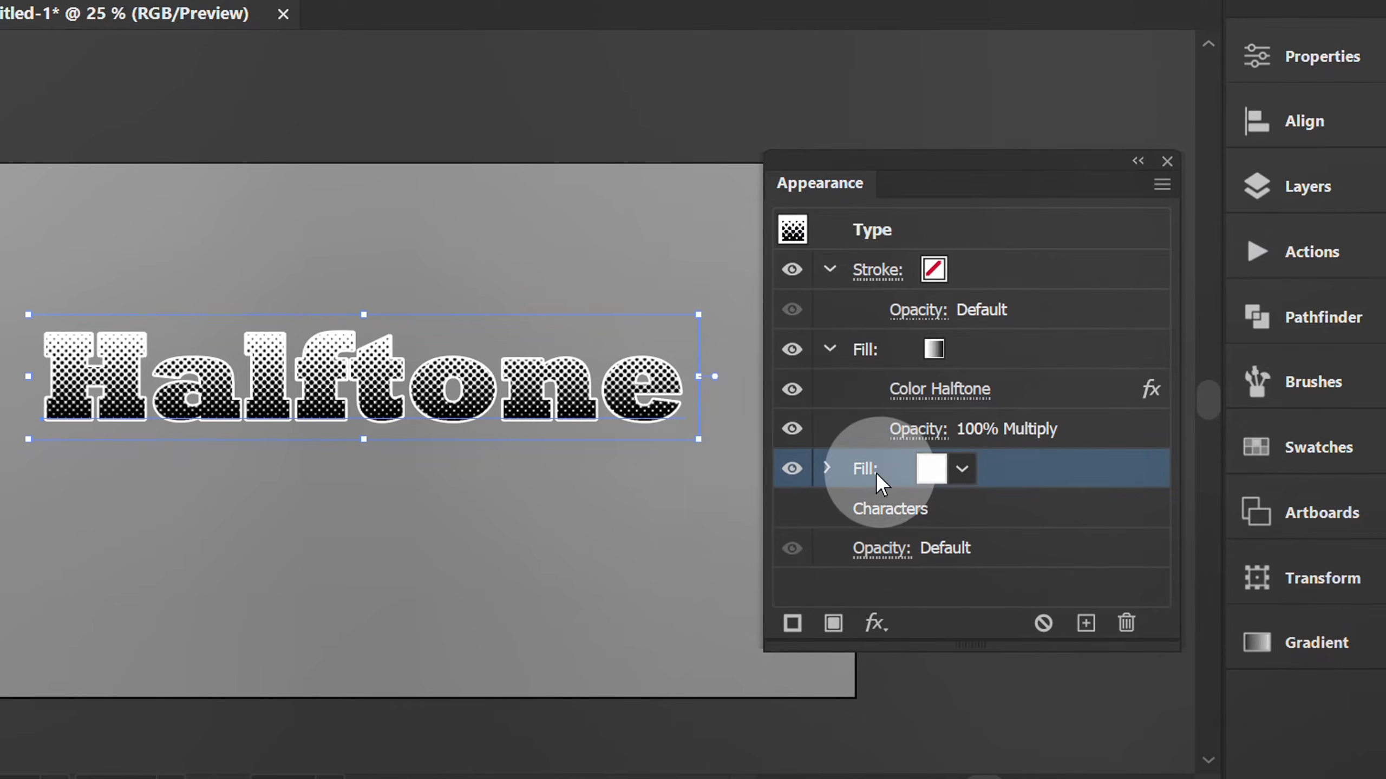
Collapse the stroke and gradient fill entries, and add another fill below the white one coloured R=26 G=26 B=26
left_click(828, 348)
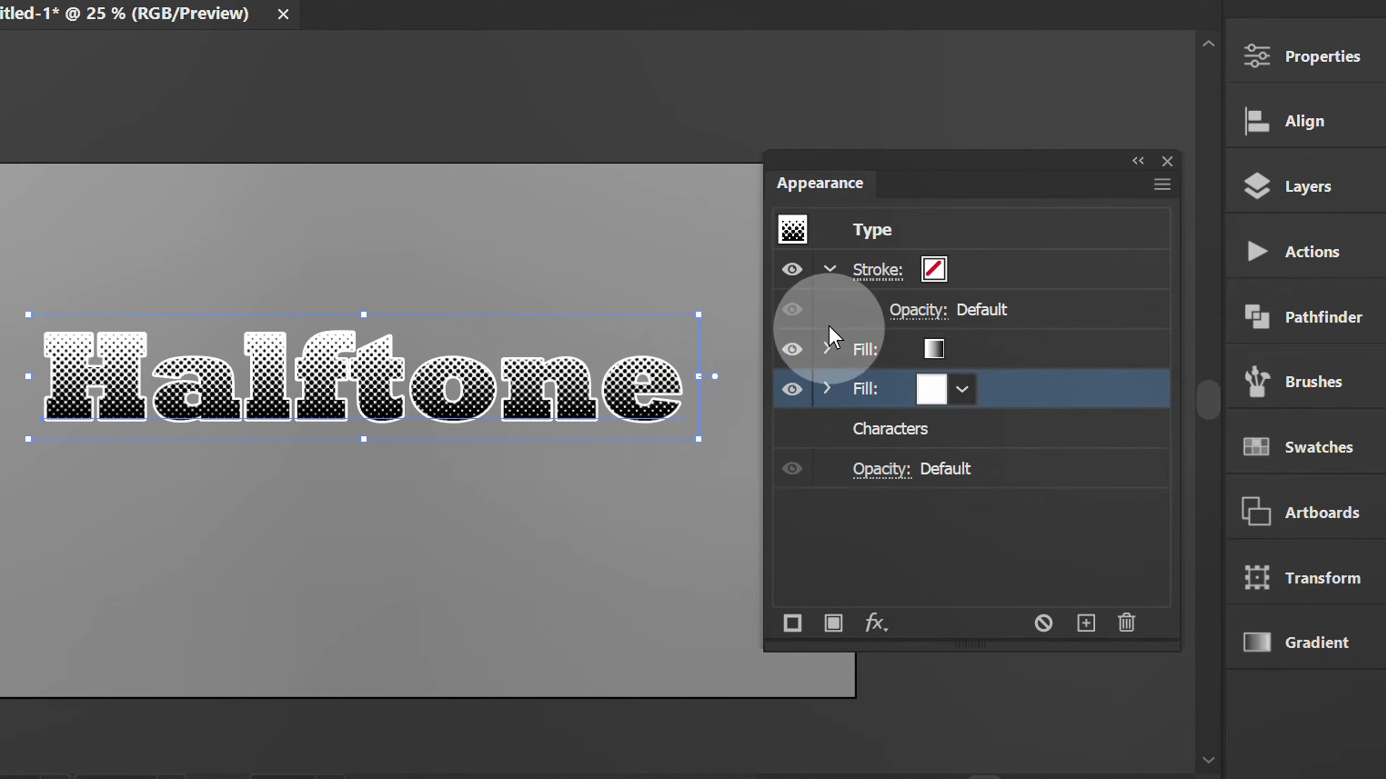
left_click(830, 269)
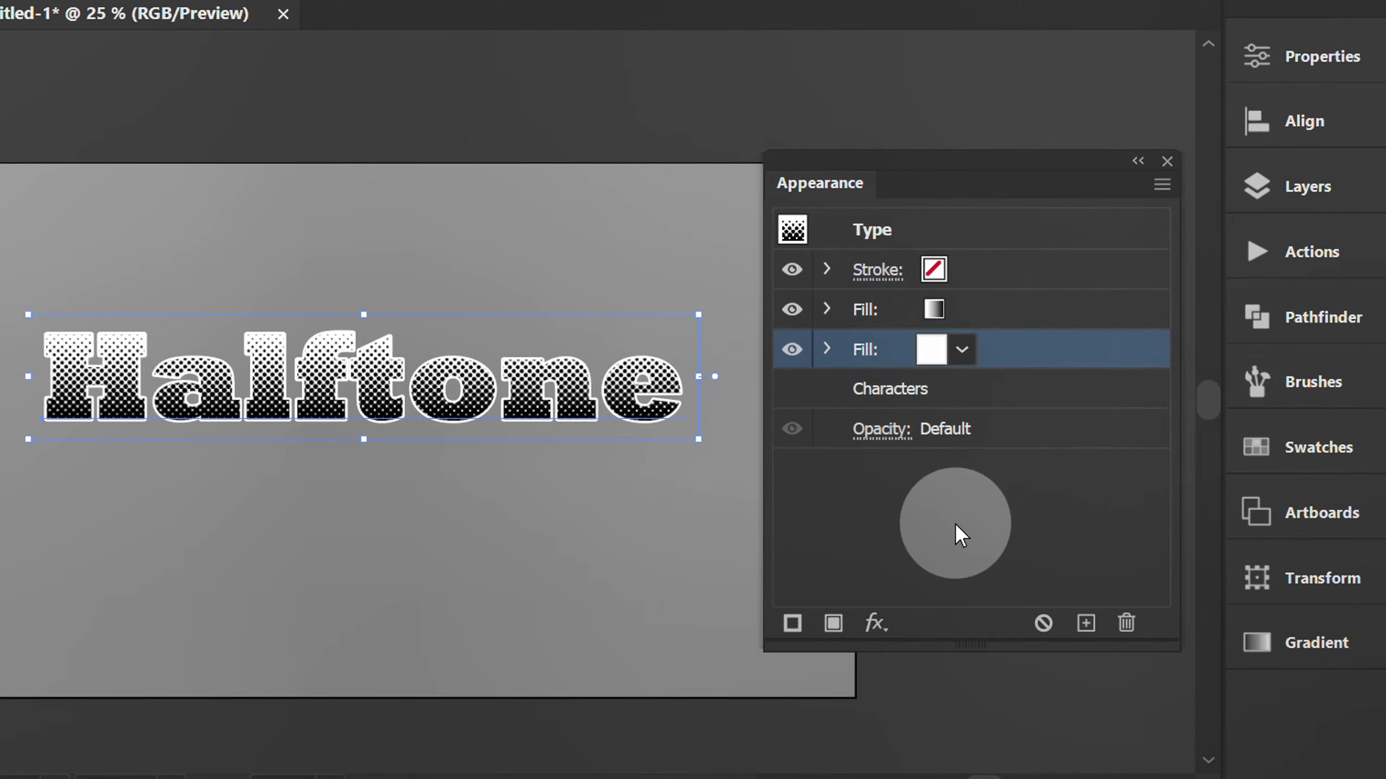
left_click(833, 624)
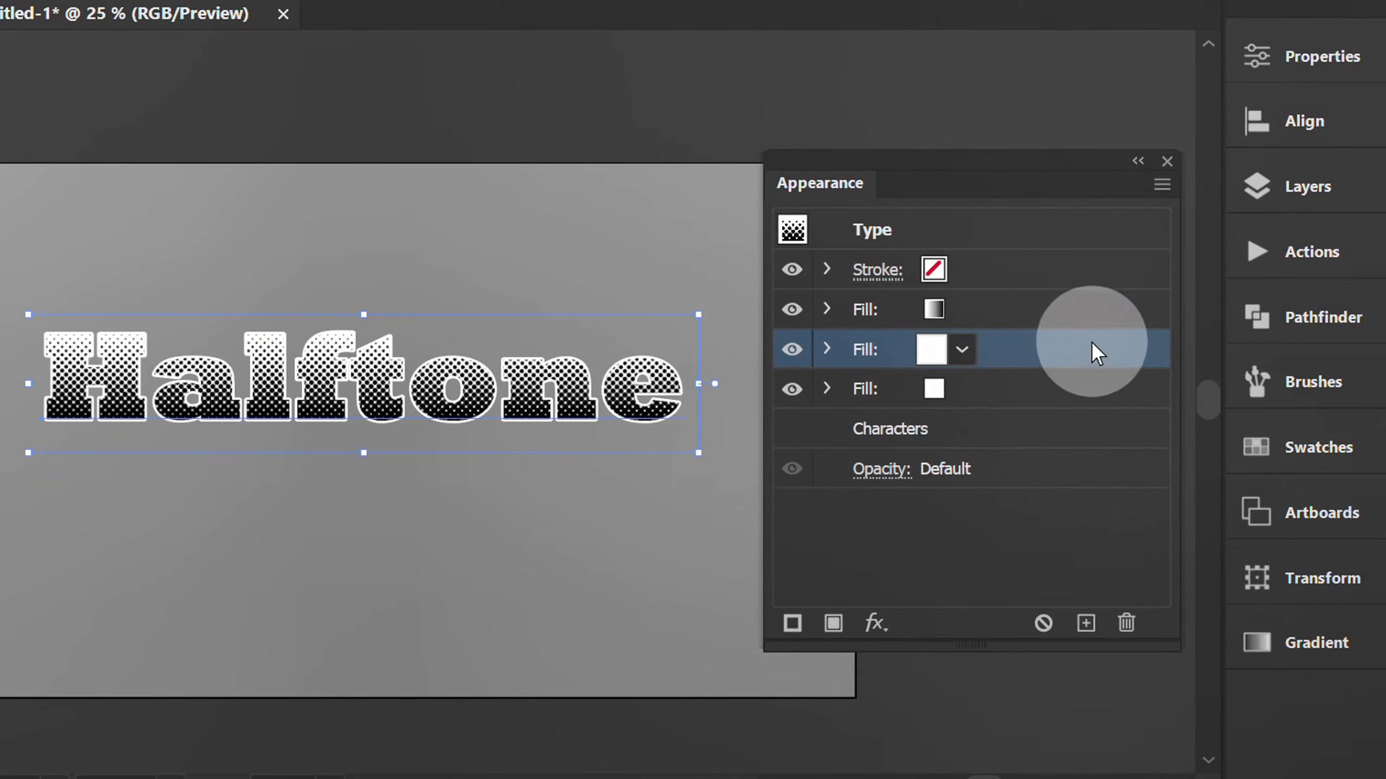
left_click_drag(1092, 350, 1086, 404)
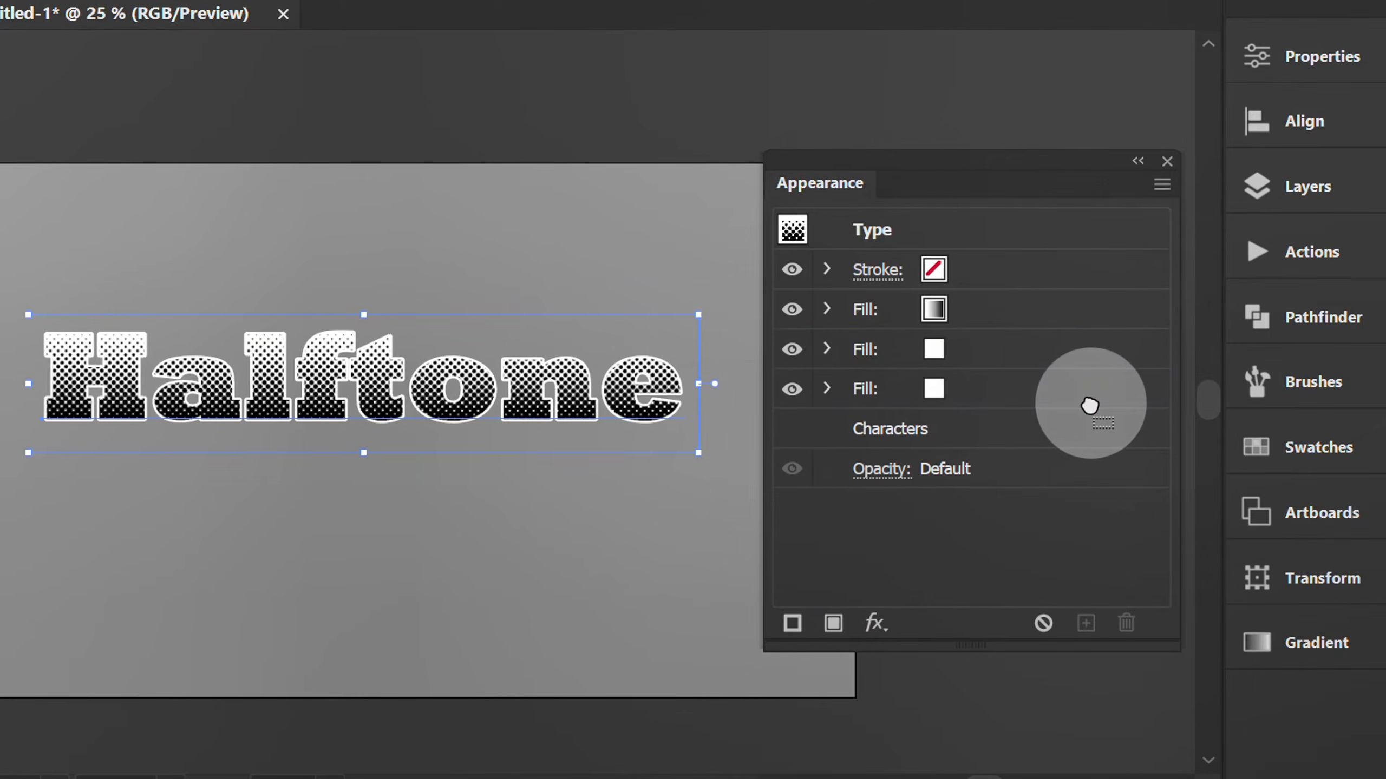
left_click(932, 389)
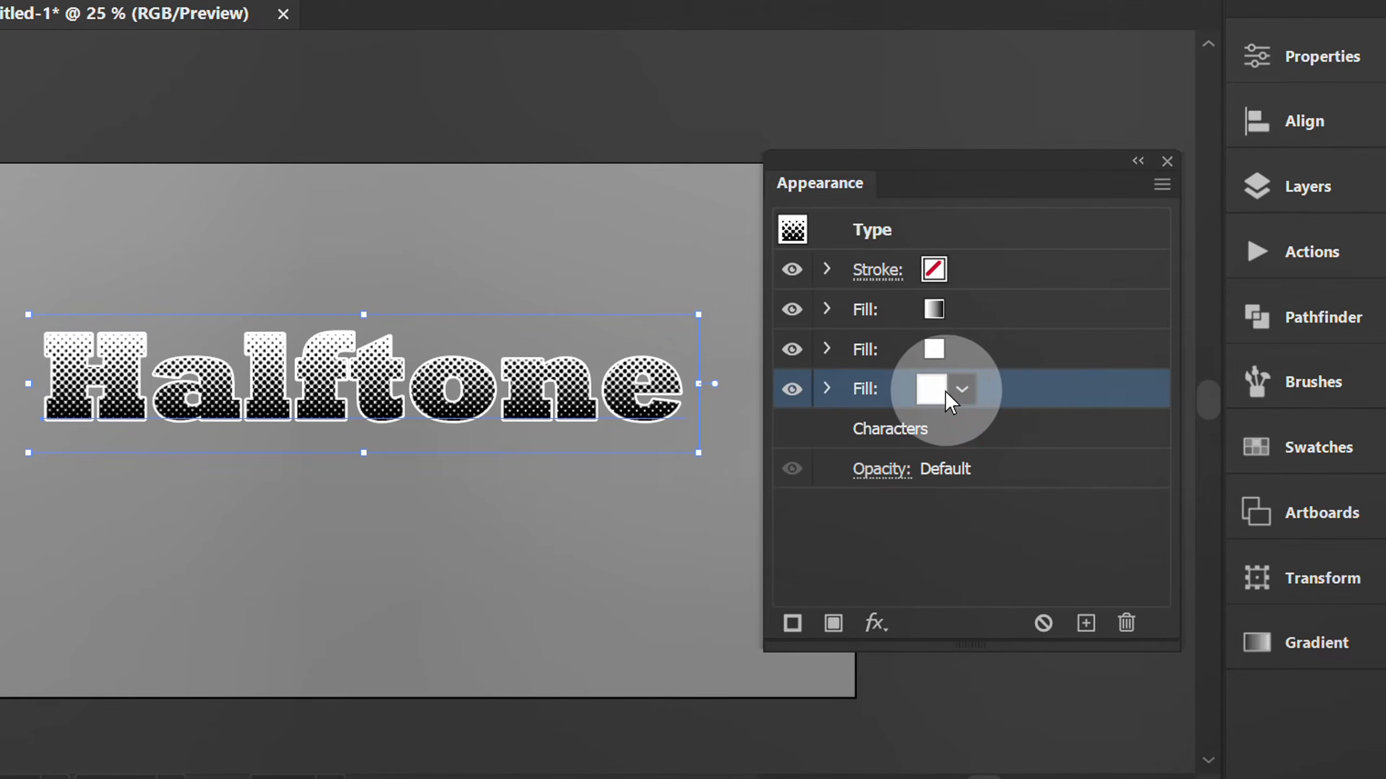
left_click(962, 388)
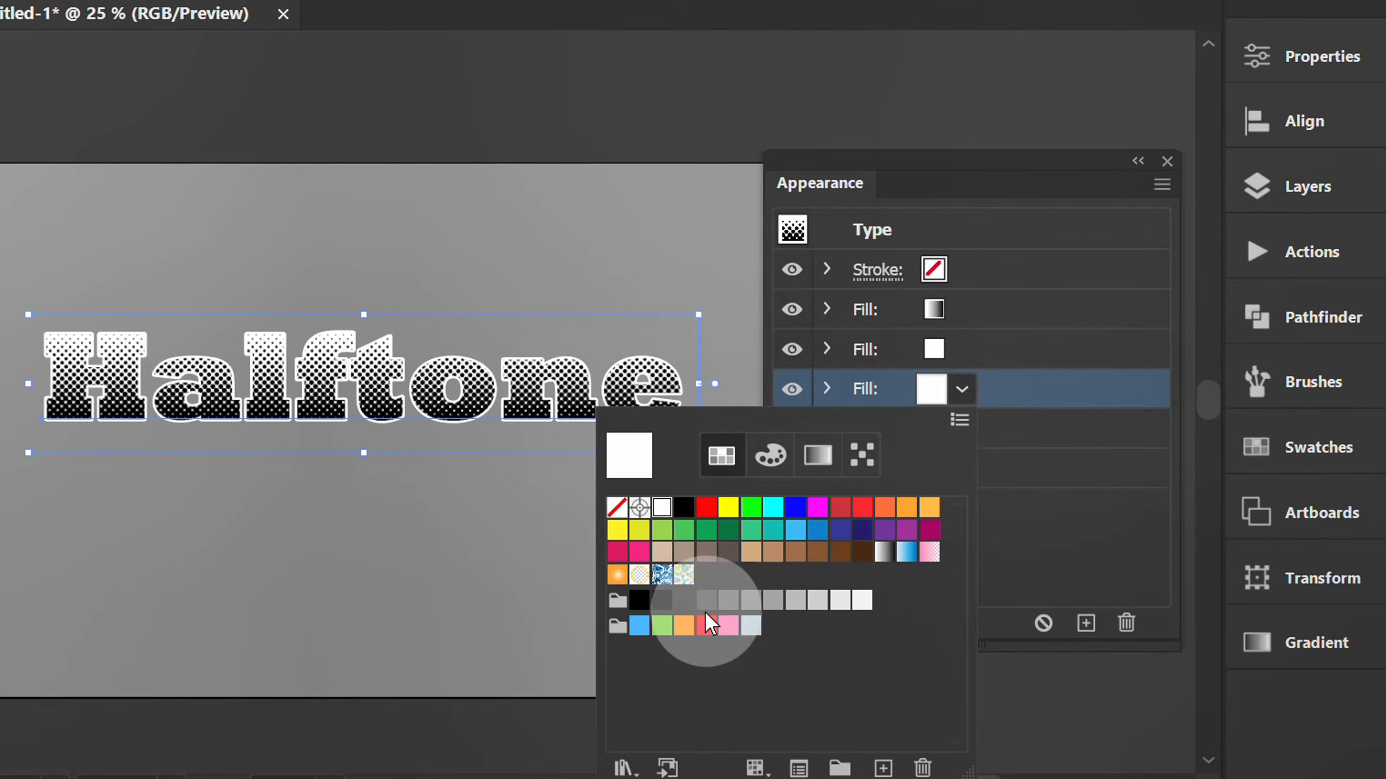
left_click(662, 600)
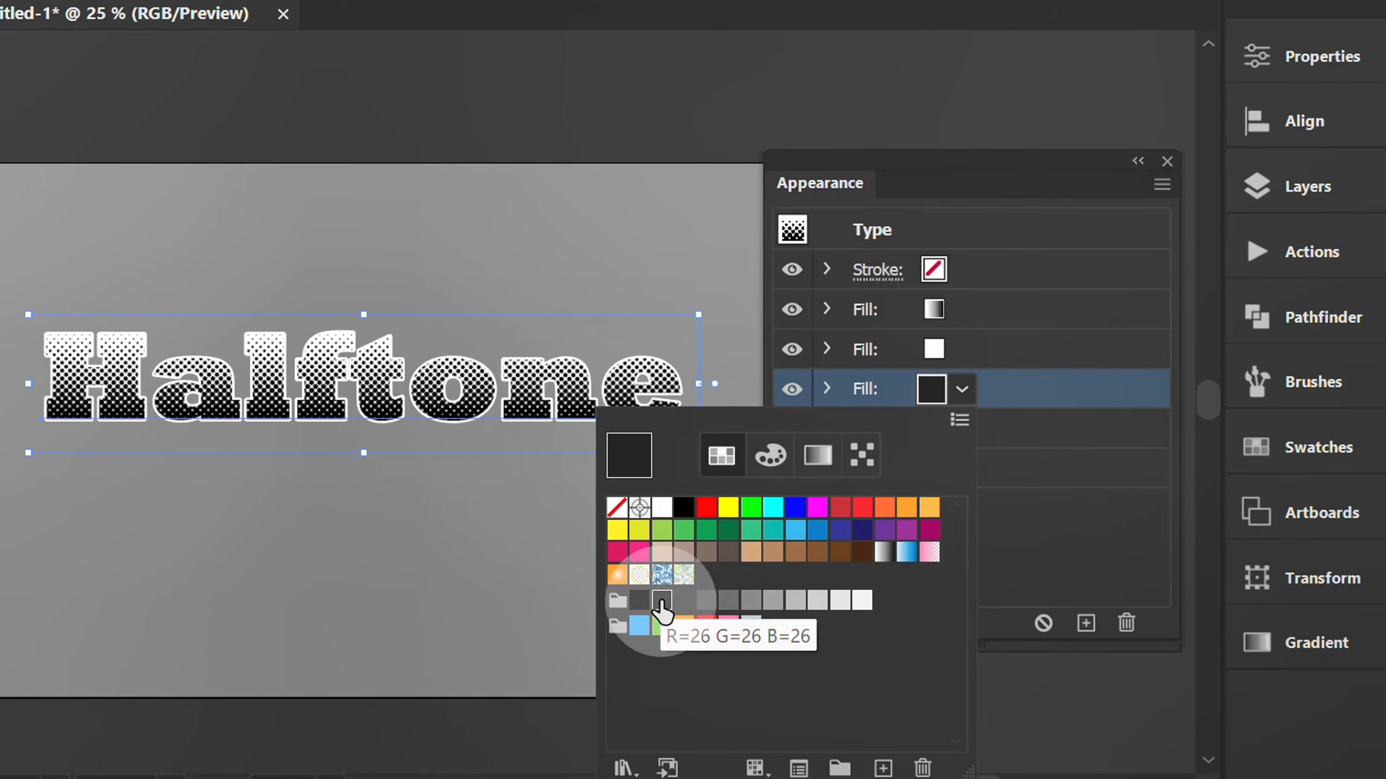
left_click(1054, 518)
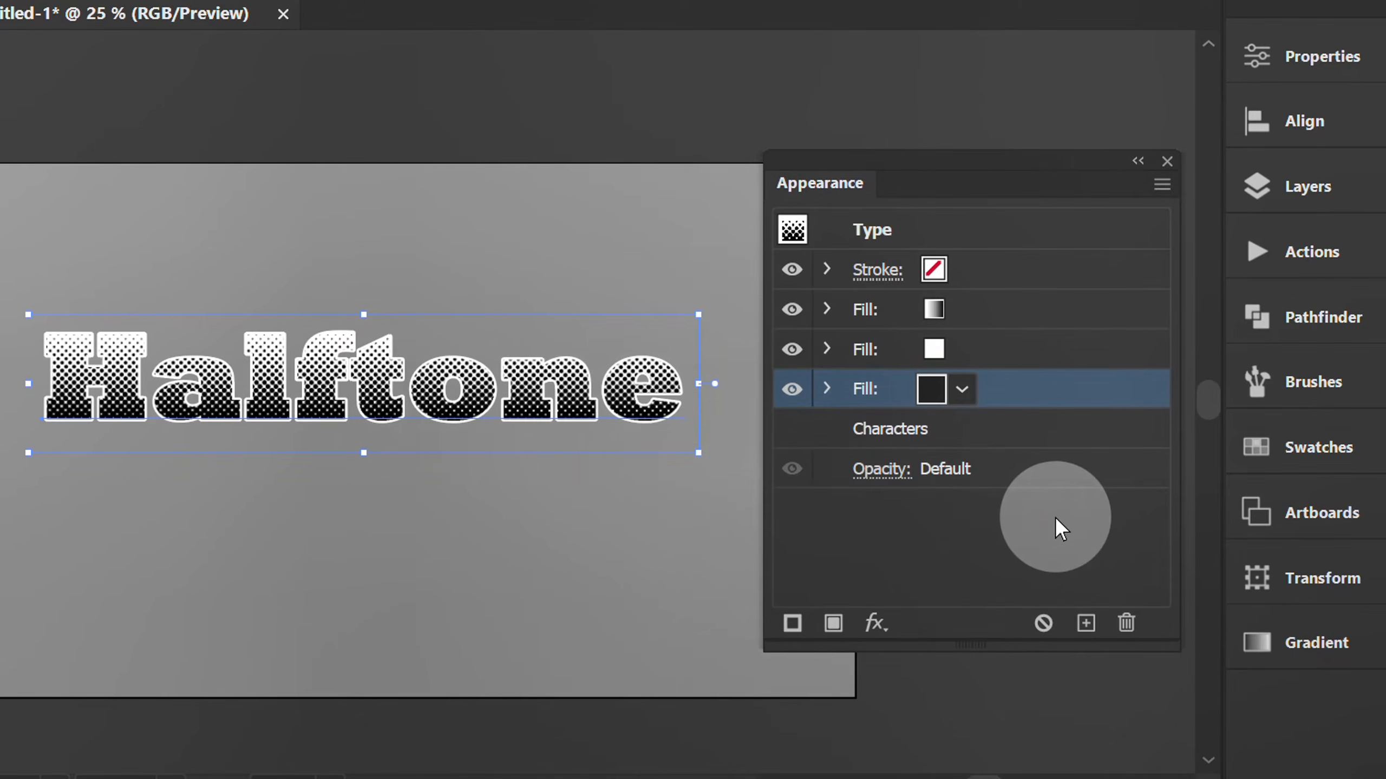
Apply an Offset Path effect to the dark gray fill with a 12 px offset and Round joins
left_click(881, 625)
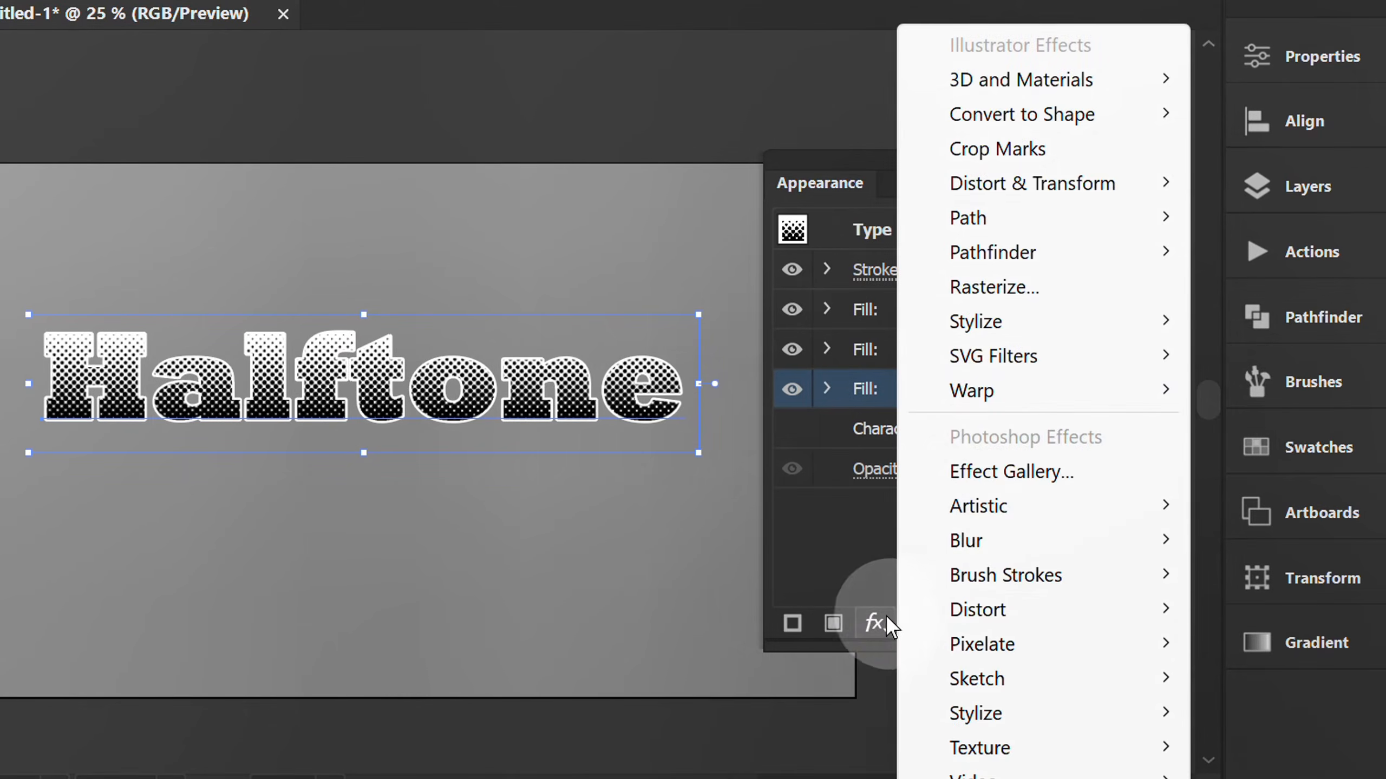
mouse_move(1055, 229)
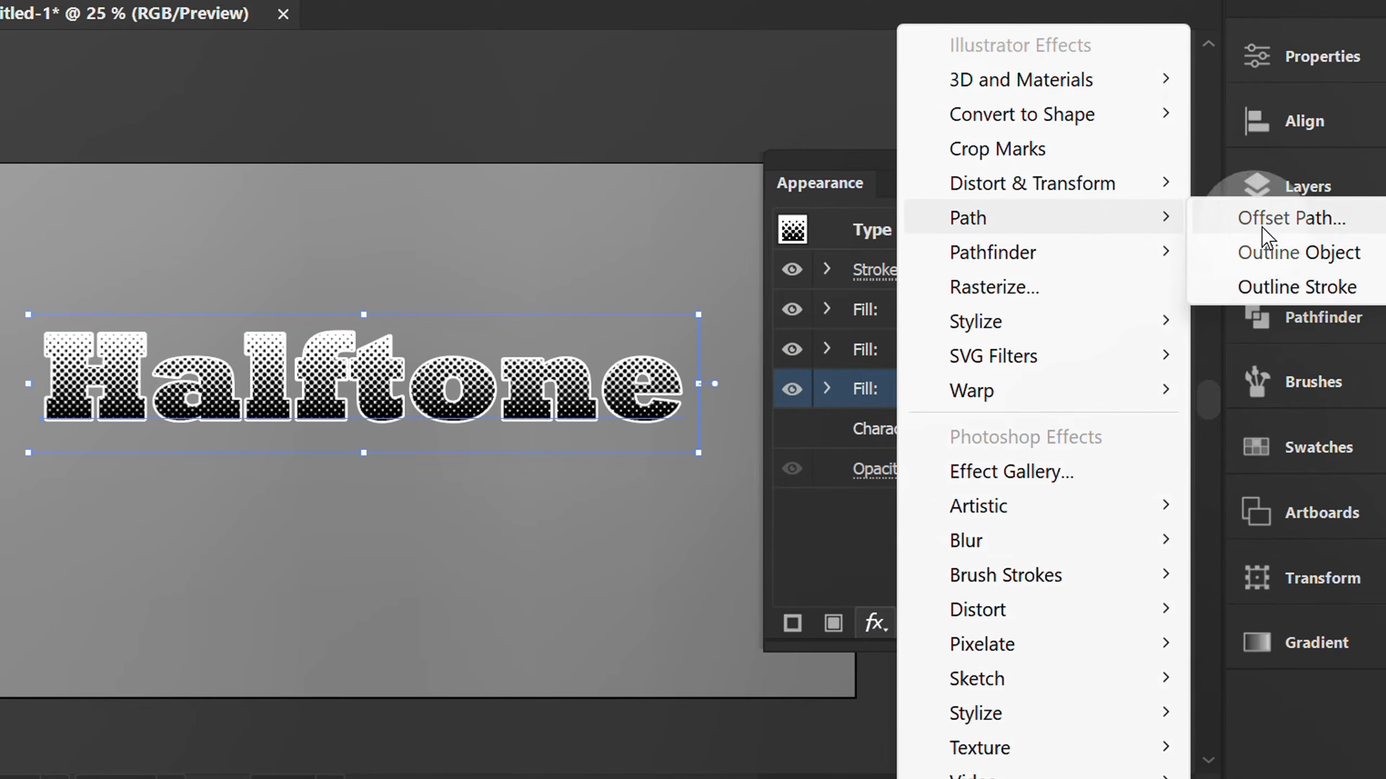
left_click(1288, 218)
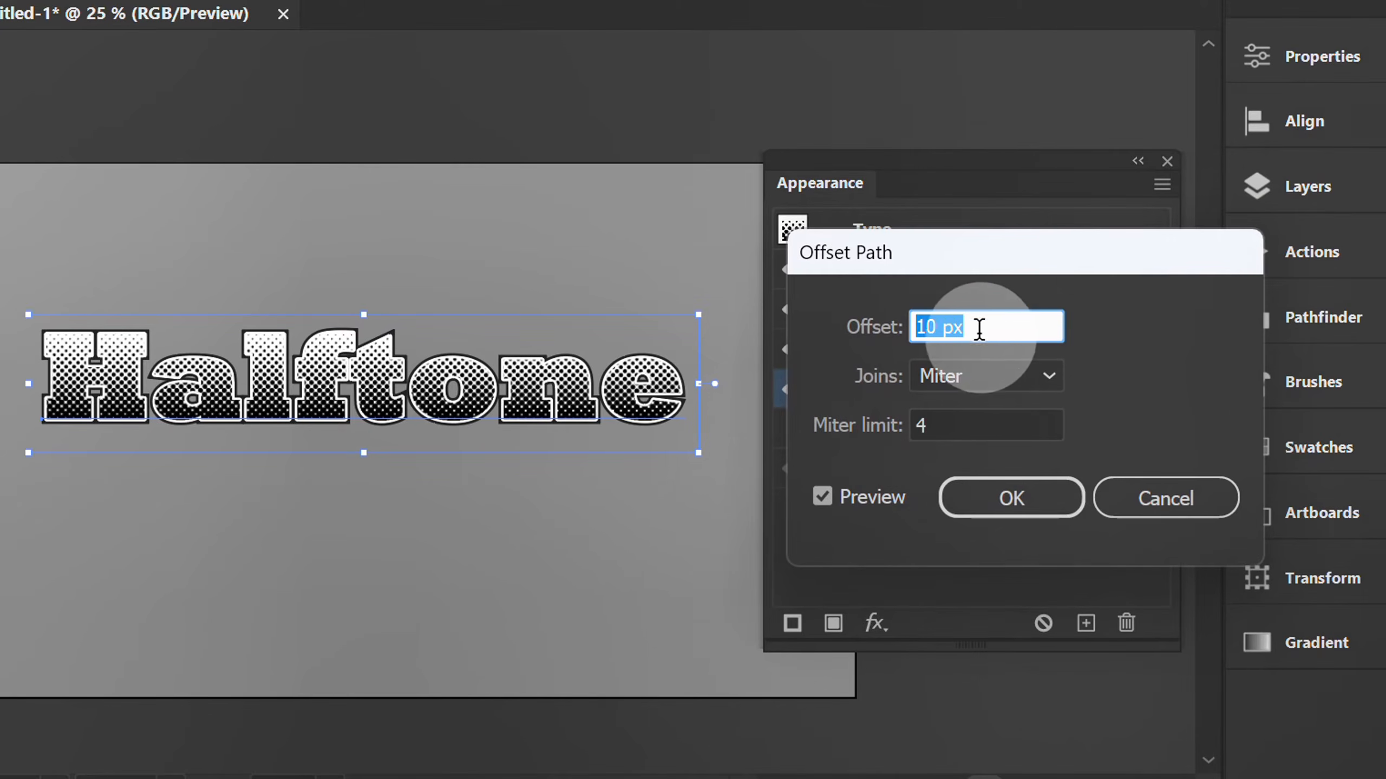
key("Up")
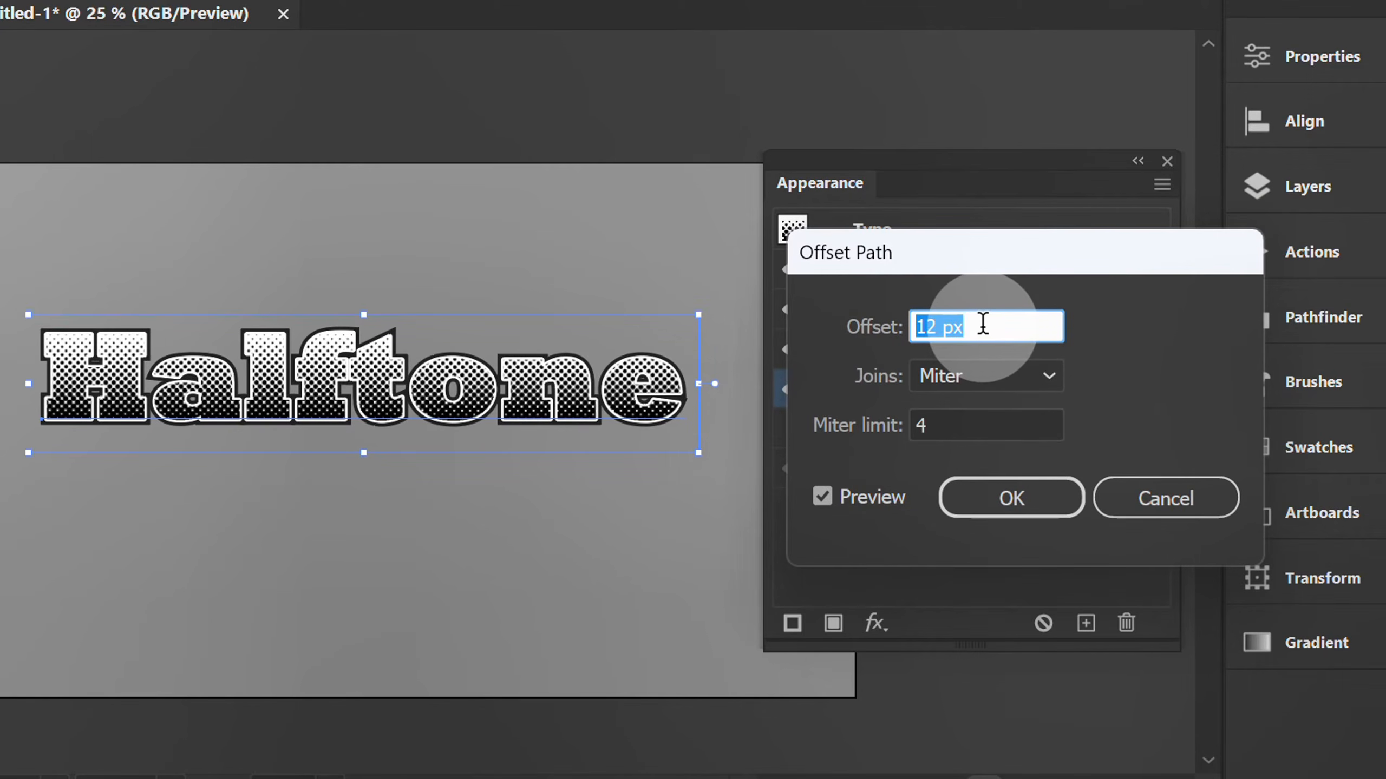
left_click(985, 380)
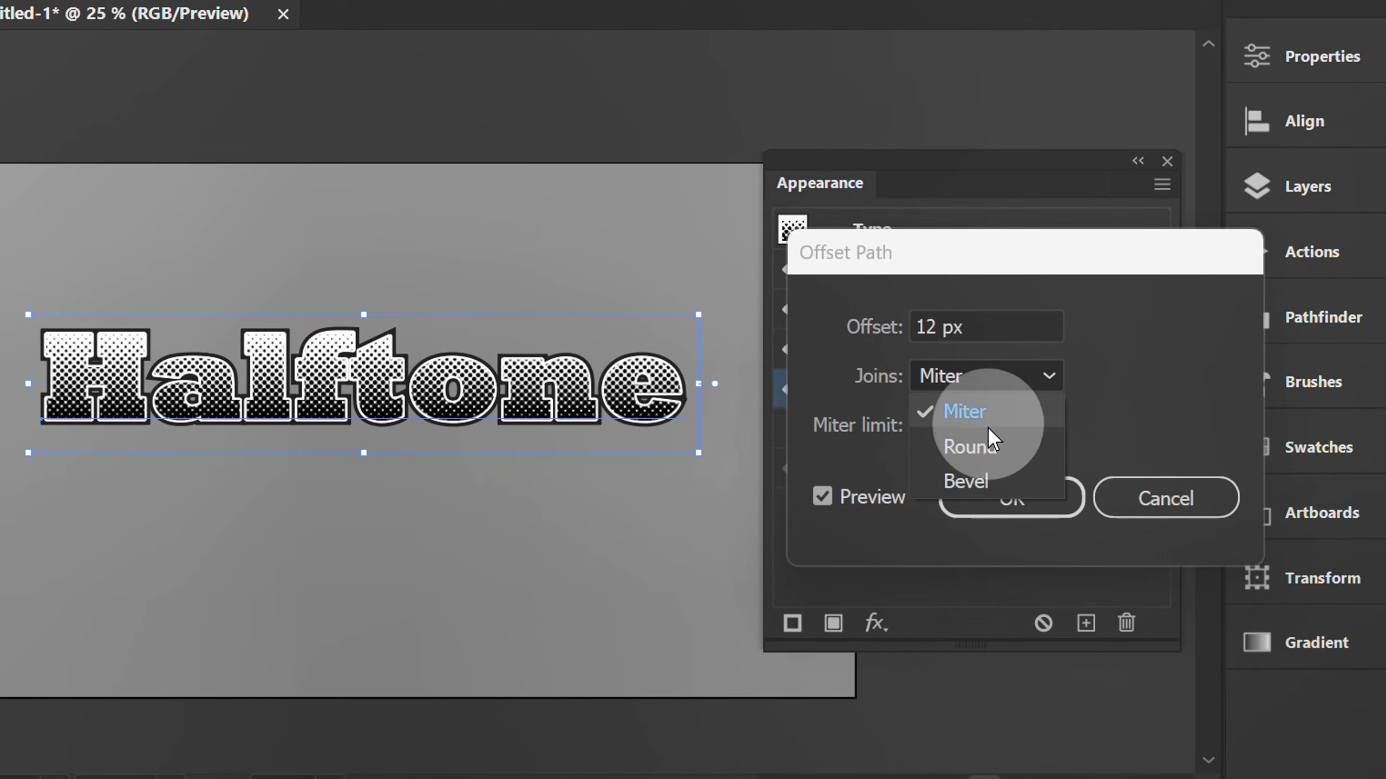
left_click(990, 448)
left_click(1003, 499)
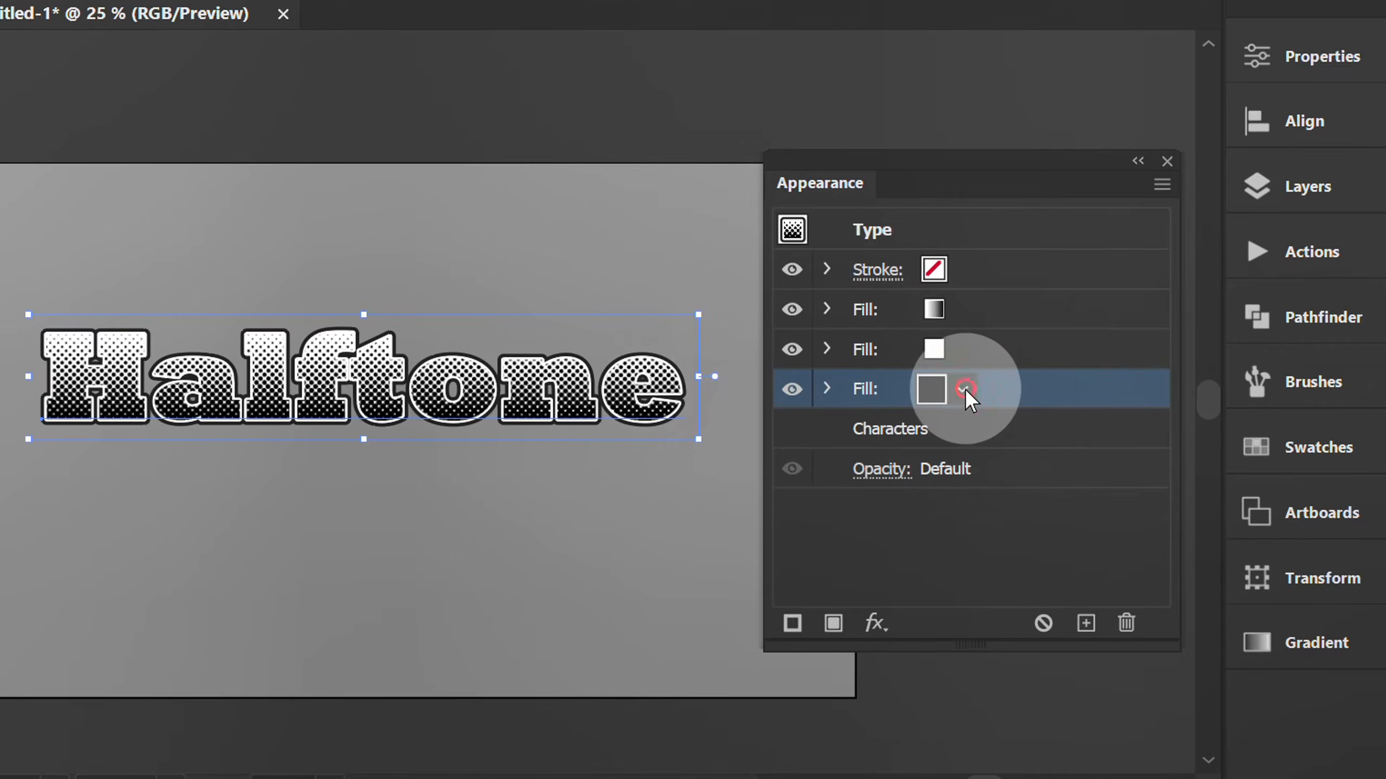
Recolour the bottom dark fill with the third, slightly lighter dark gray swatch of the grays group
left_click(961, 388)
left_click(684, 600)
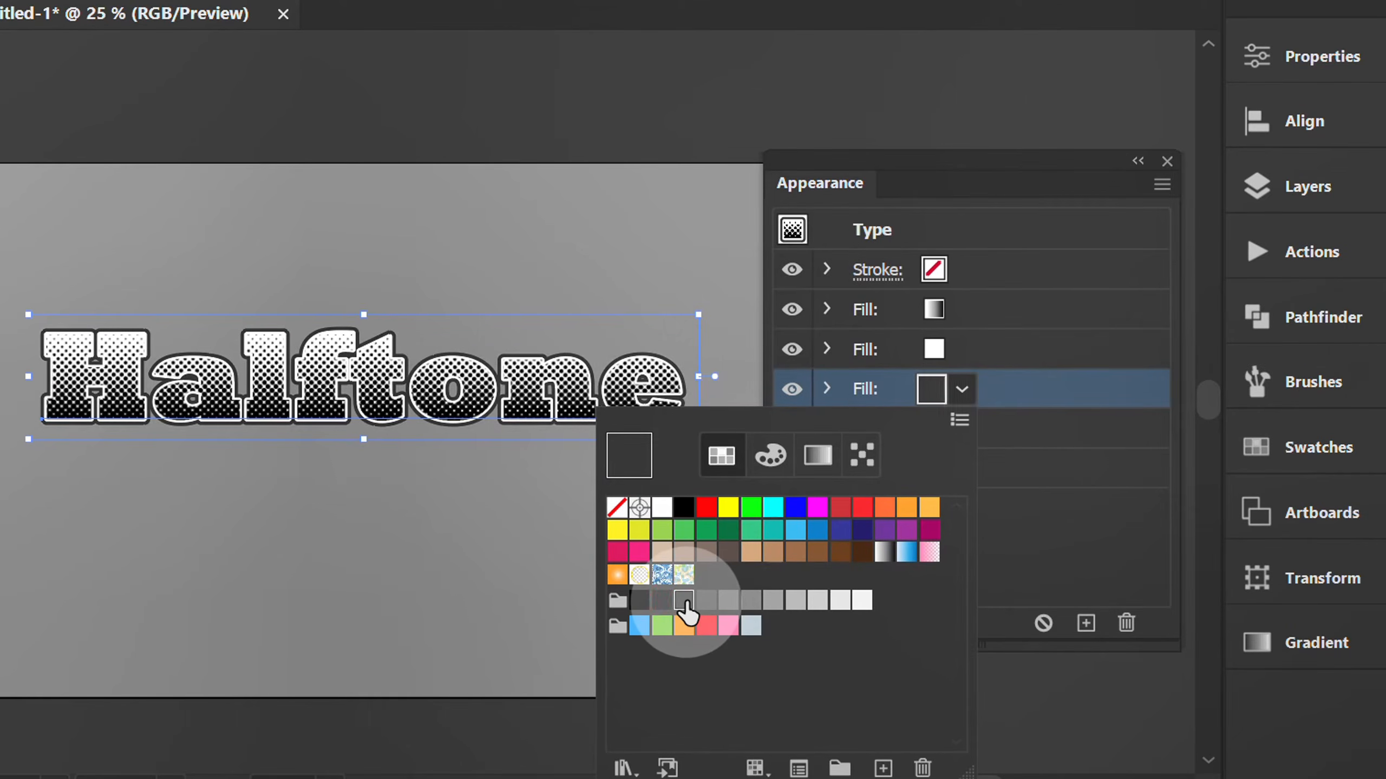
left_click(1020, 532)
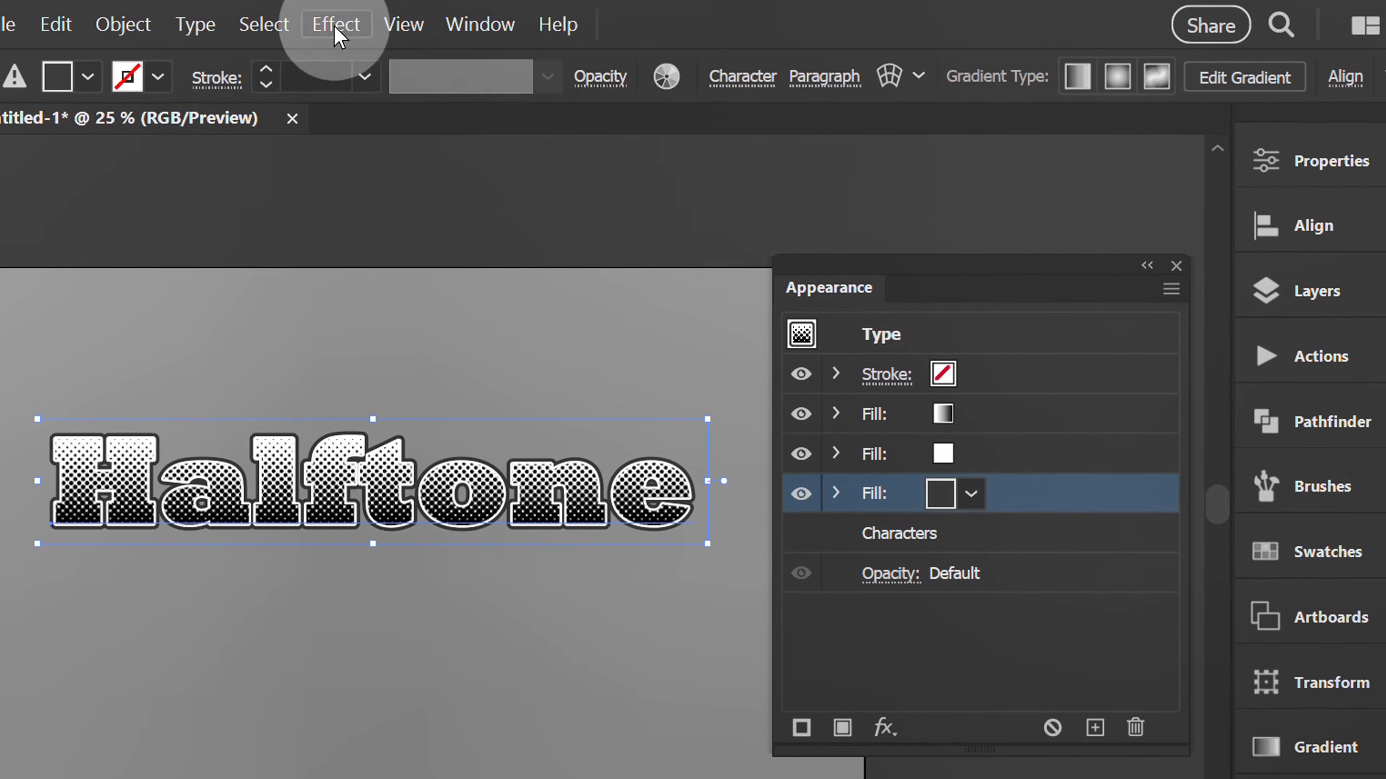
Add a Transform effect to the dark gray fill with horizontal and vertical moves of 0,5 px
left_click(335, 25)
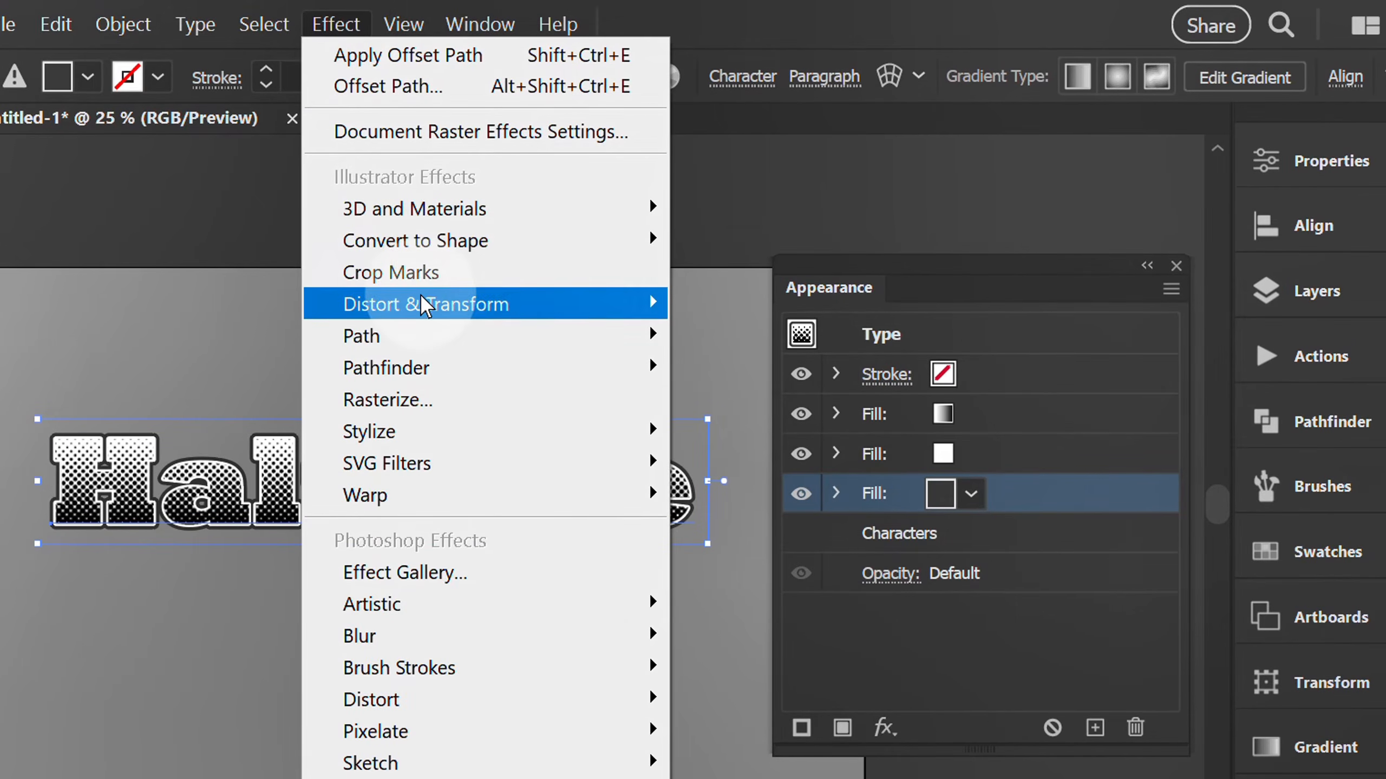
mouse_move(422, 306)
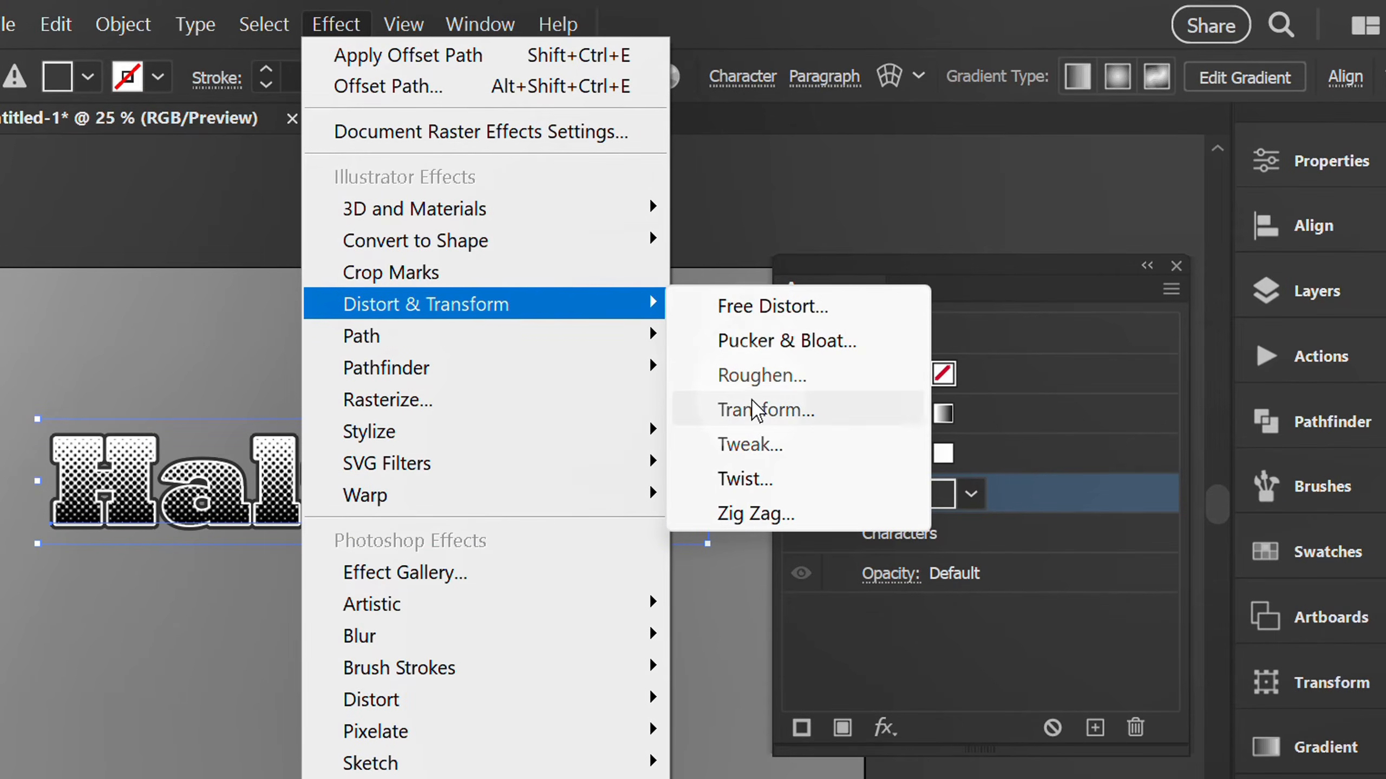
left_click(827, 415)
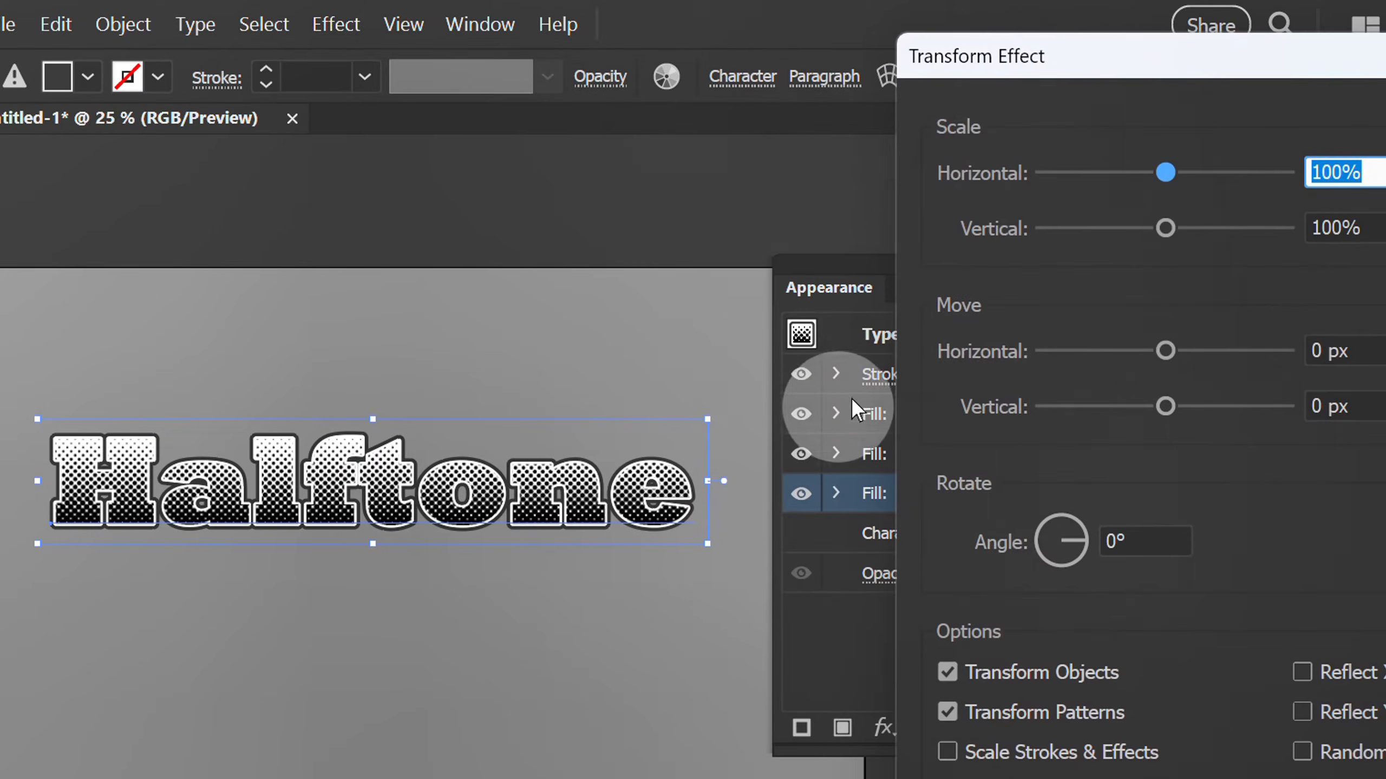
left_click_drag(1173, 63, 954, 34)
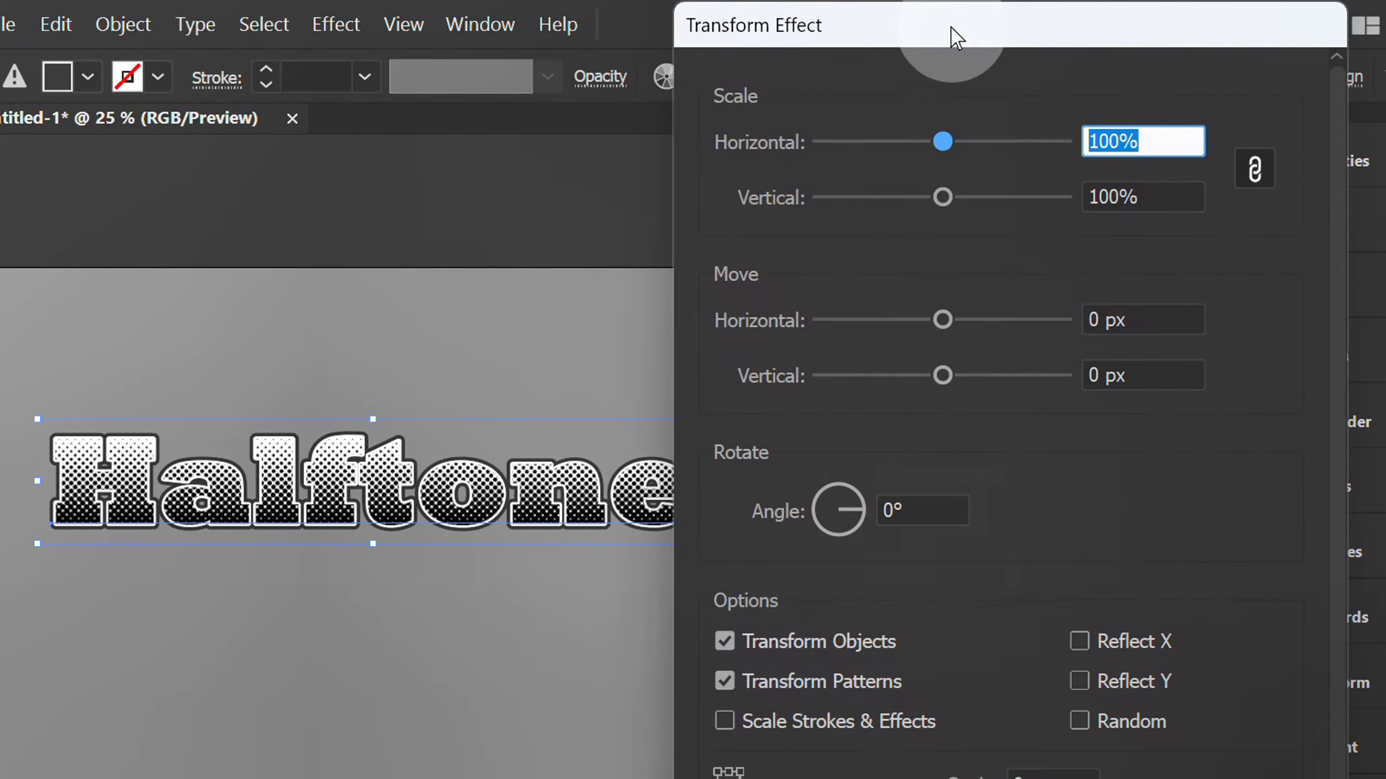
double_click(1115, 321)
triple_click(1086, 319)
type("0,5")
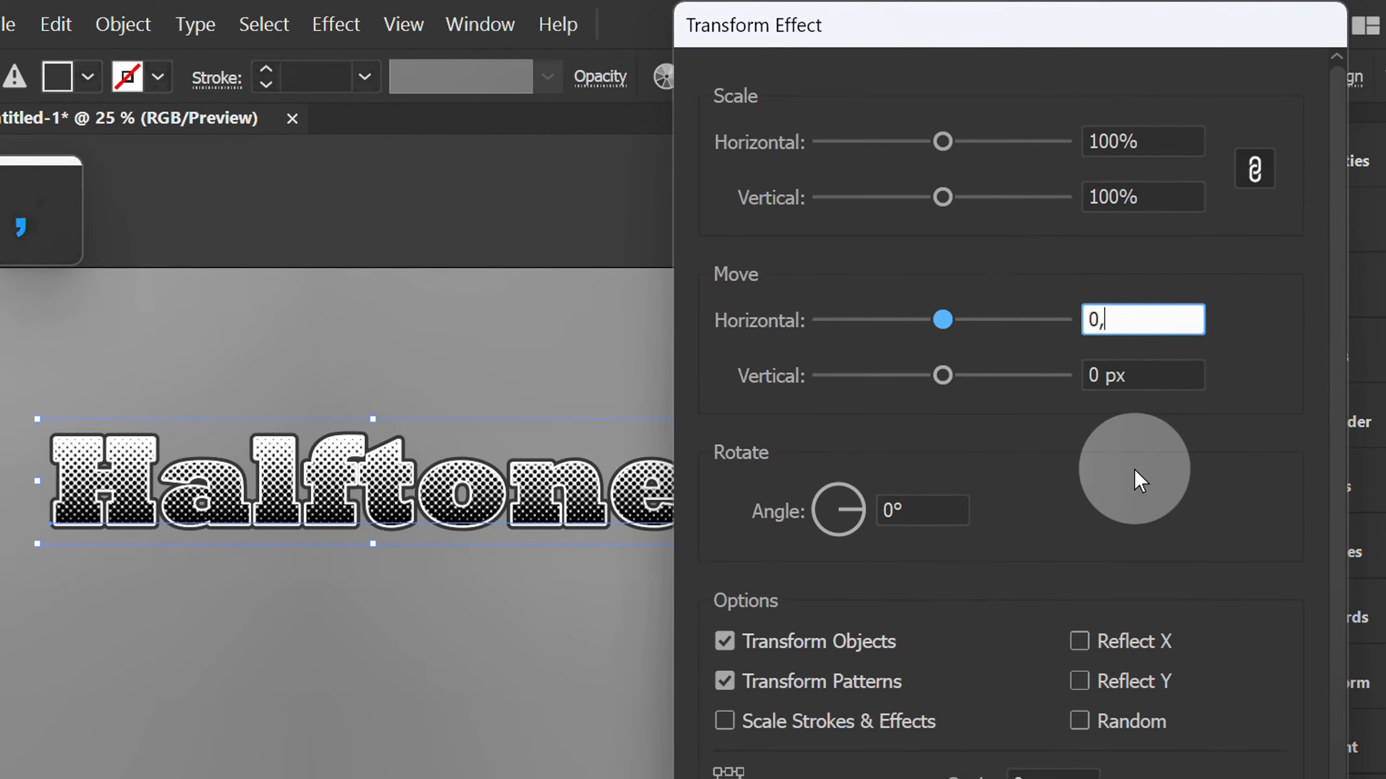
triple_click(1108, 376)
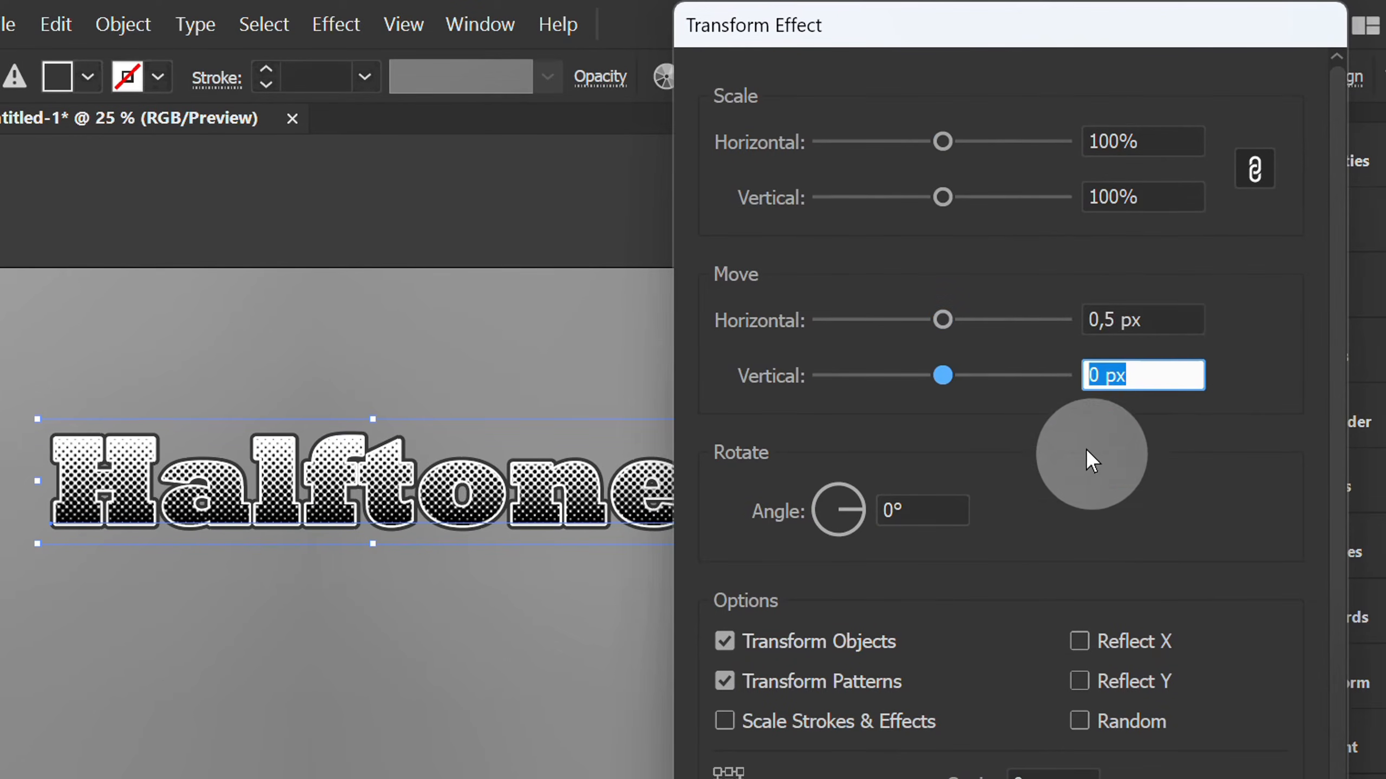
type("0,5")
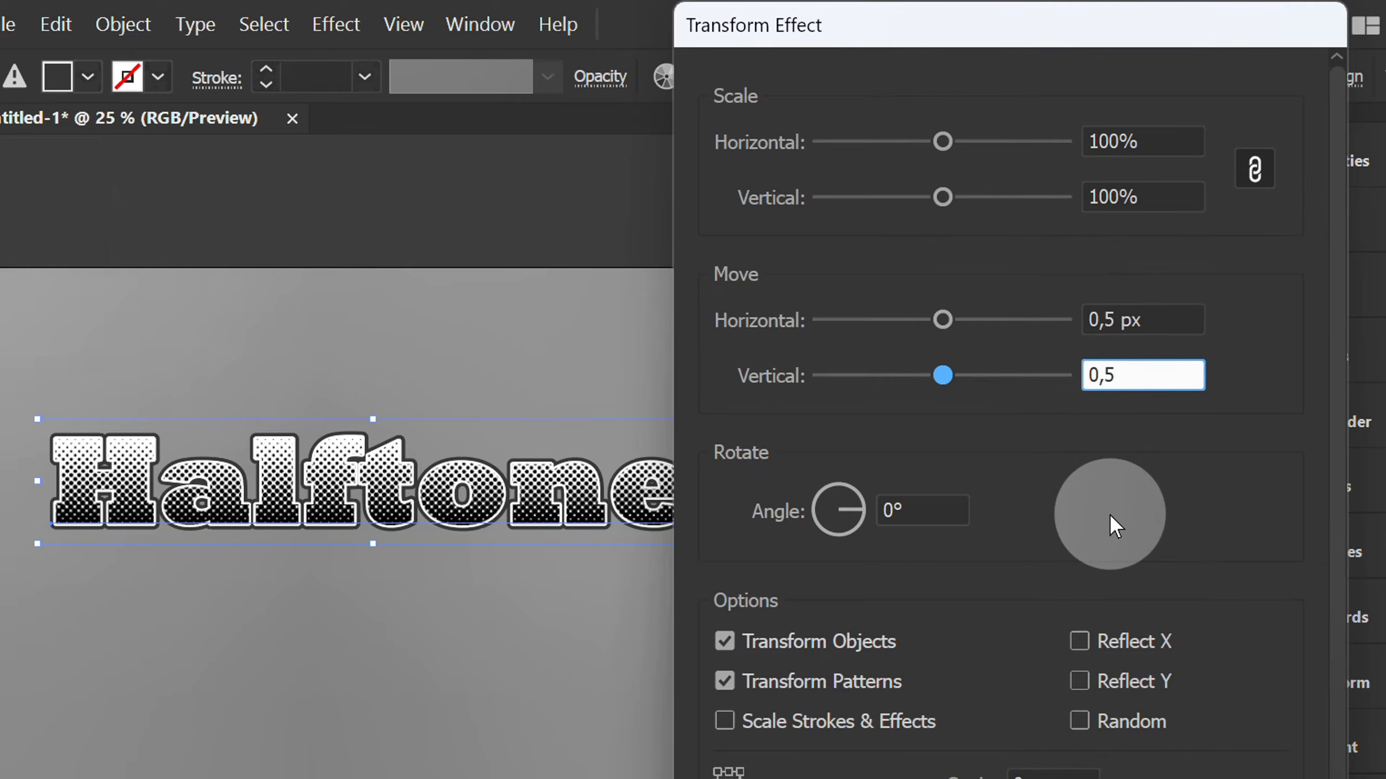
Set the Transform effect to 30 copies and apply it to extrude the dark gray fill
left_click(1035, 647)
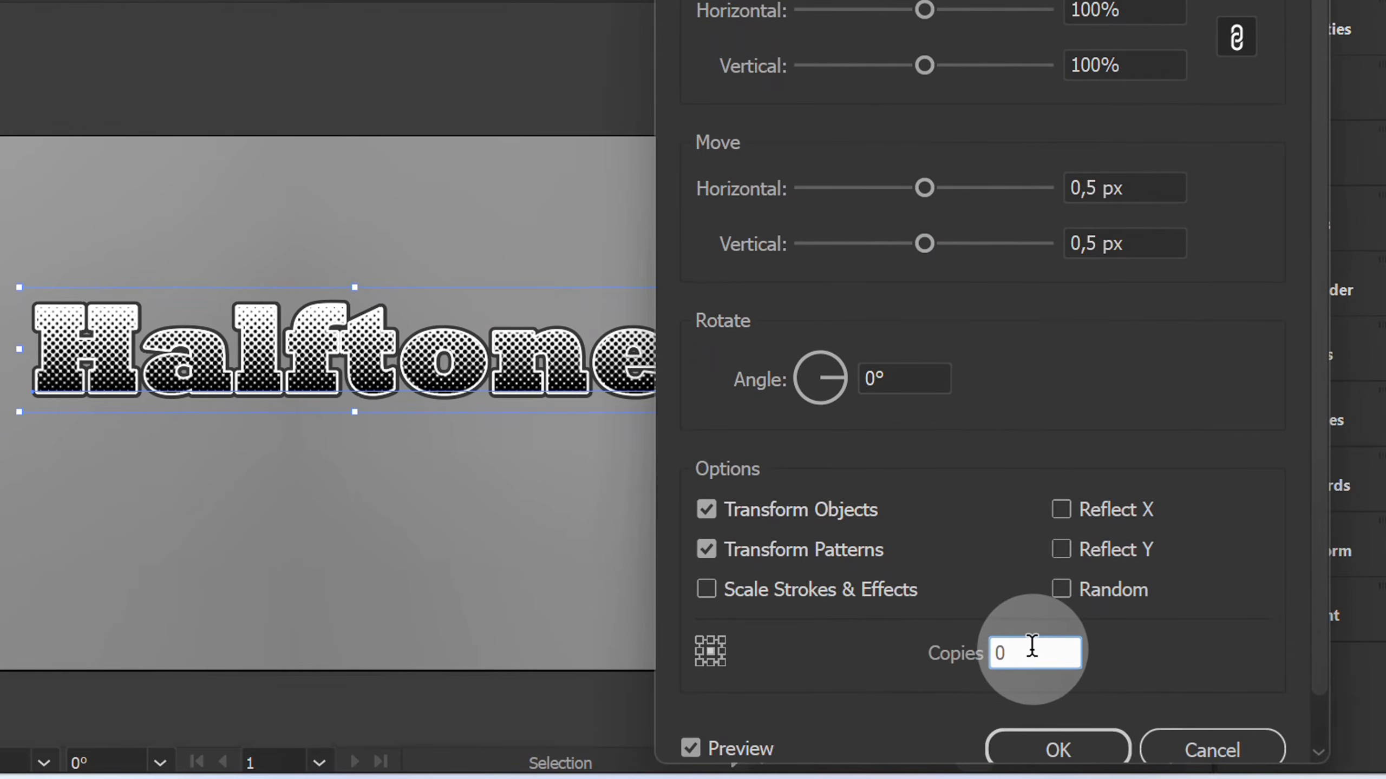
double_click(1032, 650)
key("Up")
key("Up")
key("Up")
key("Up")
key("Up")
key("Up")
key("Up")
key("Up")
key("Up")
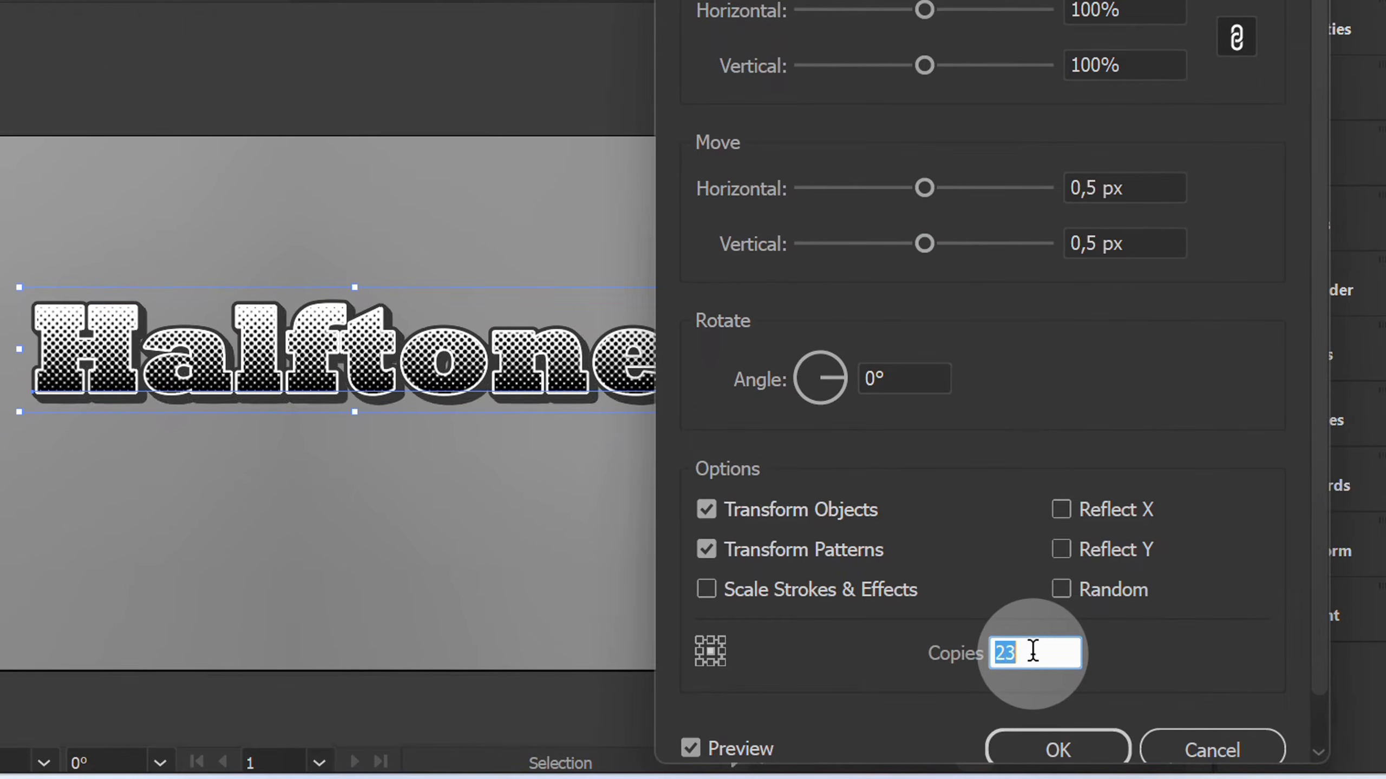
key("Up")
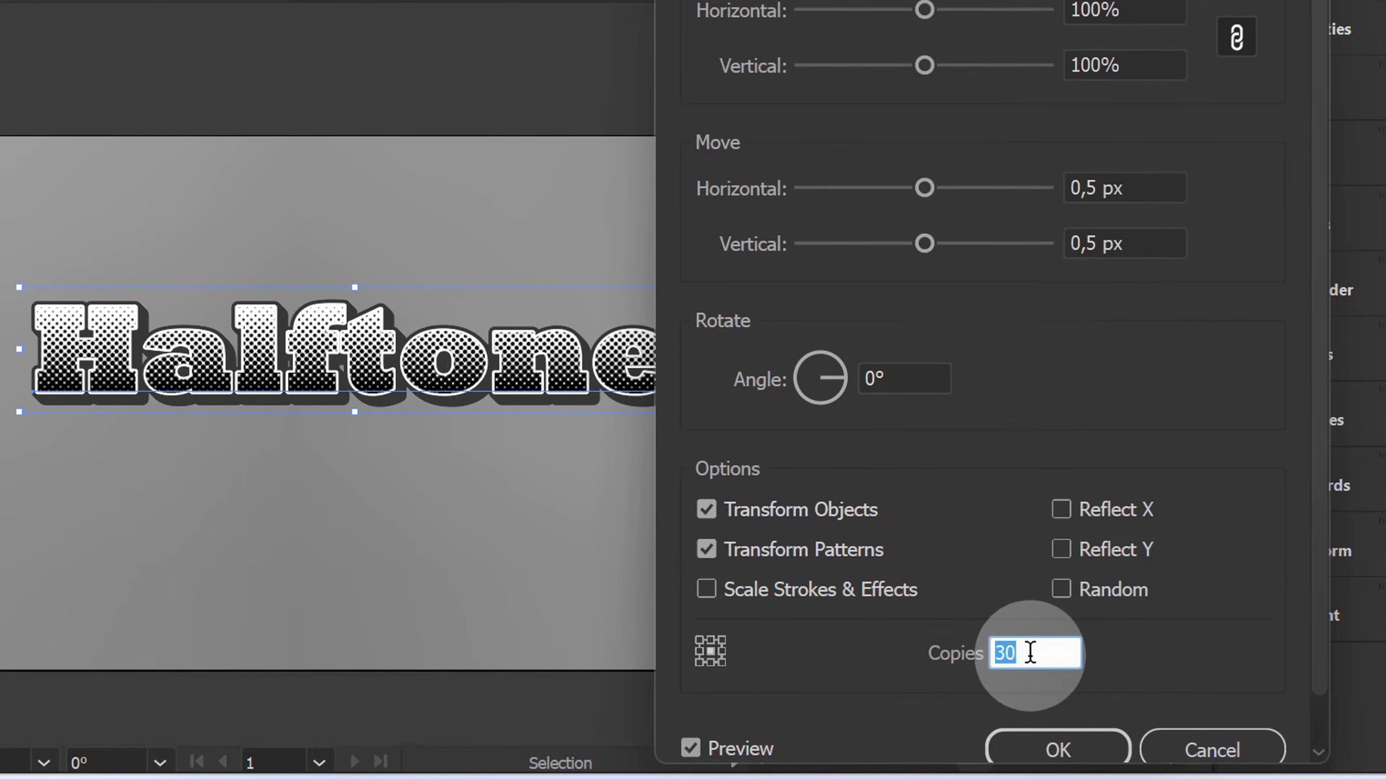
left_click(1057, 748)
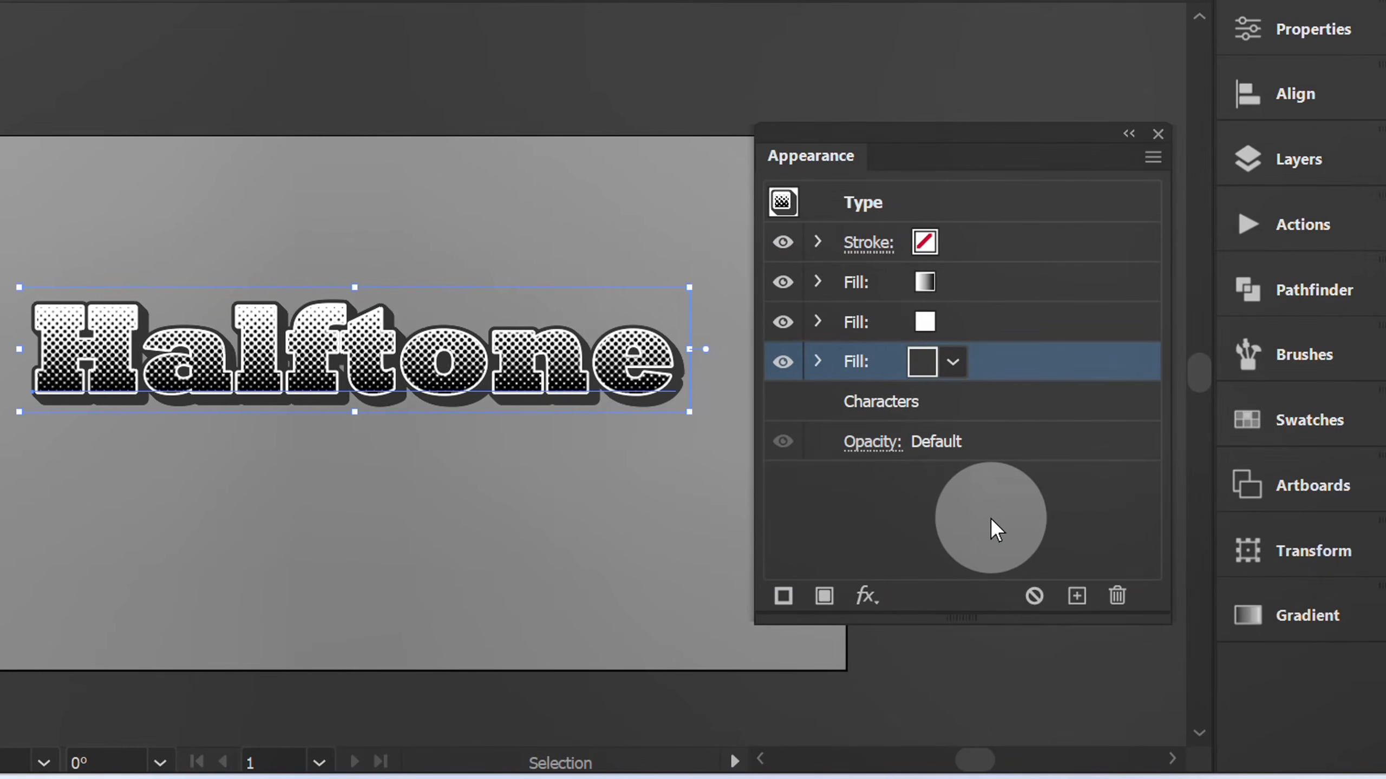
Duplicate the dark gray fill together with its Offset Path and Transform effects
left_click(1075, 362)
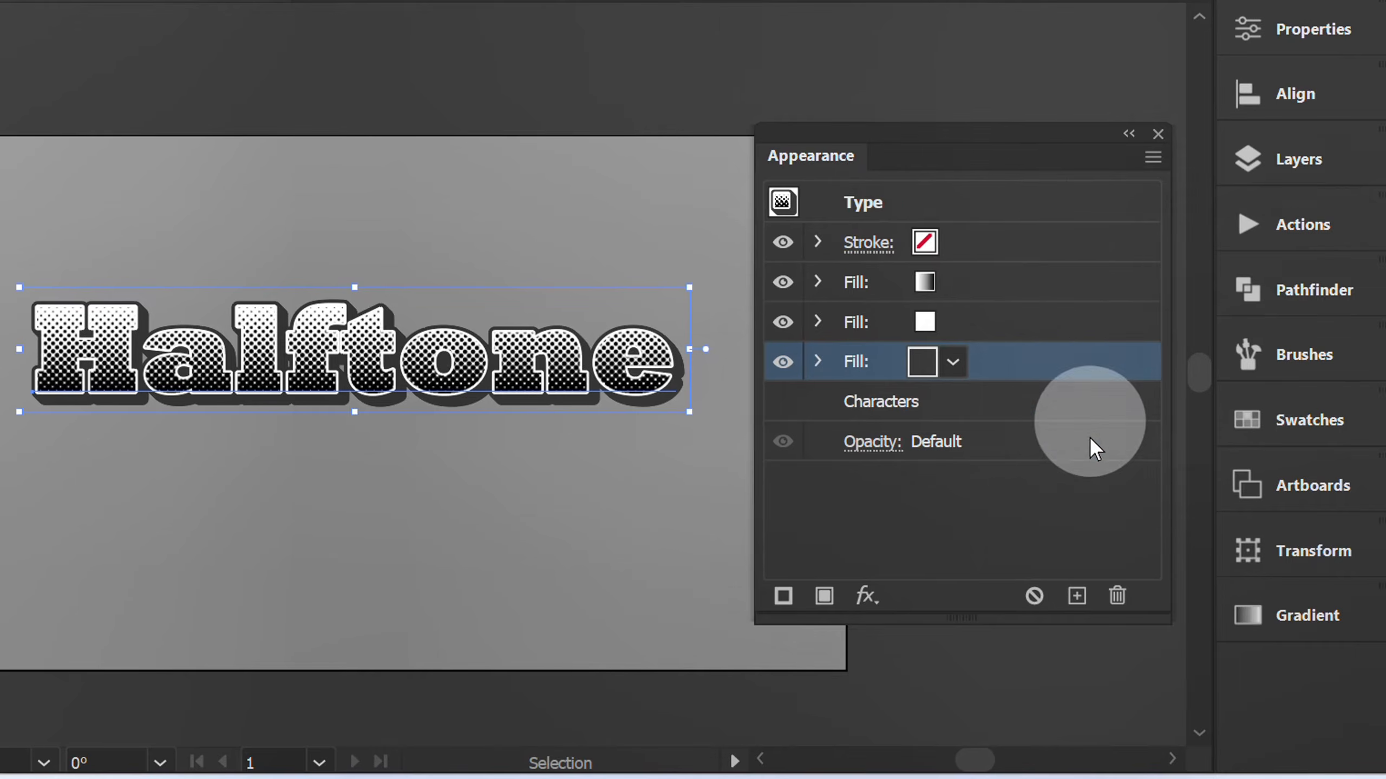
left_click(1076, 596)
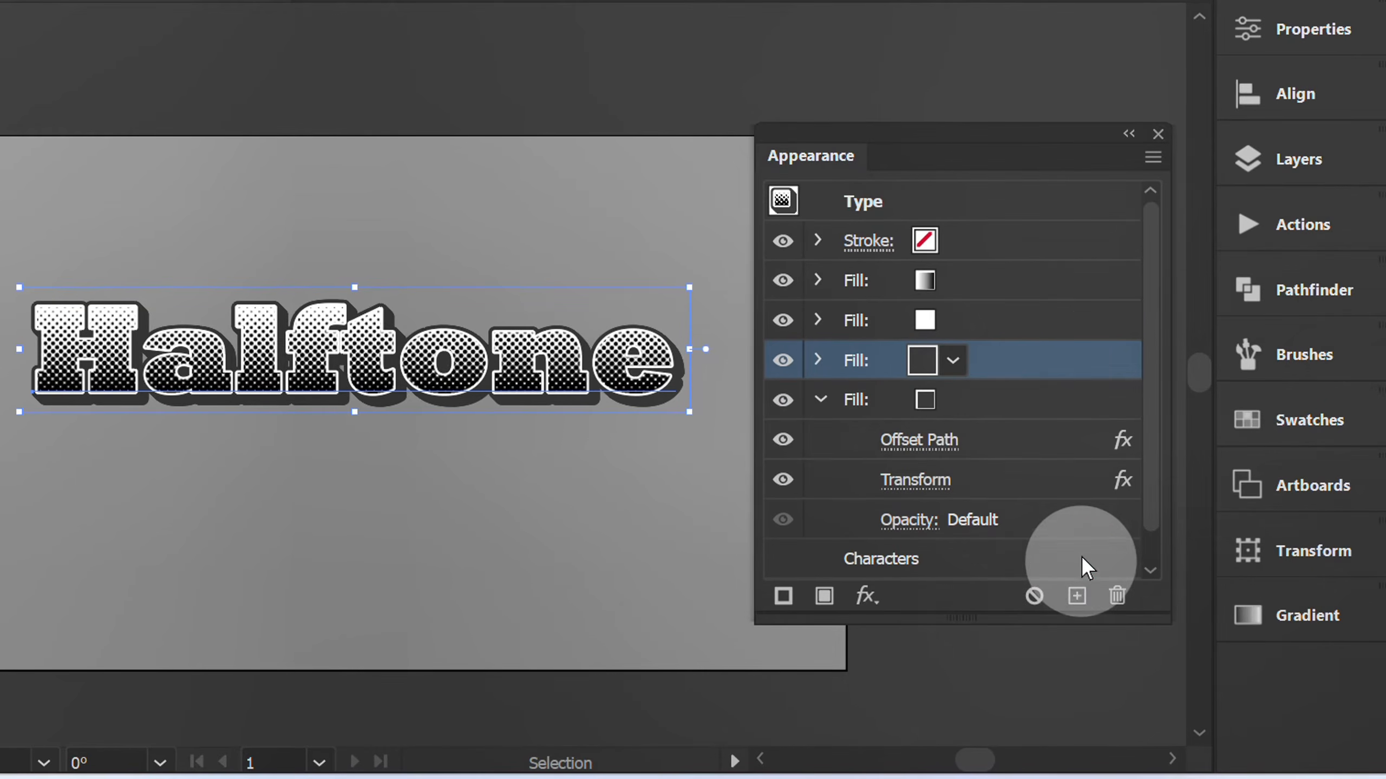
left_click_drag(1079, 360, 1028, 543)
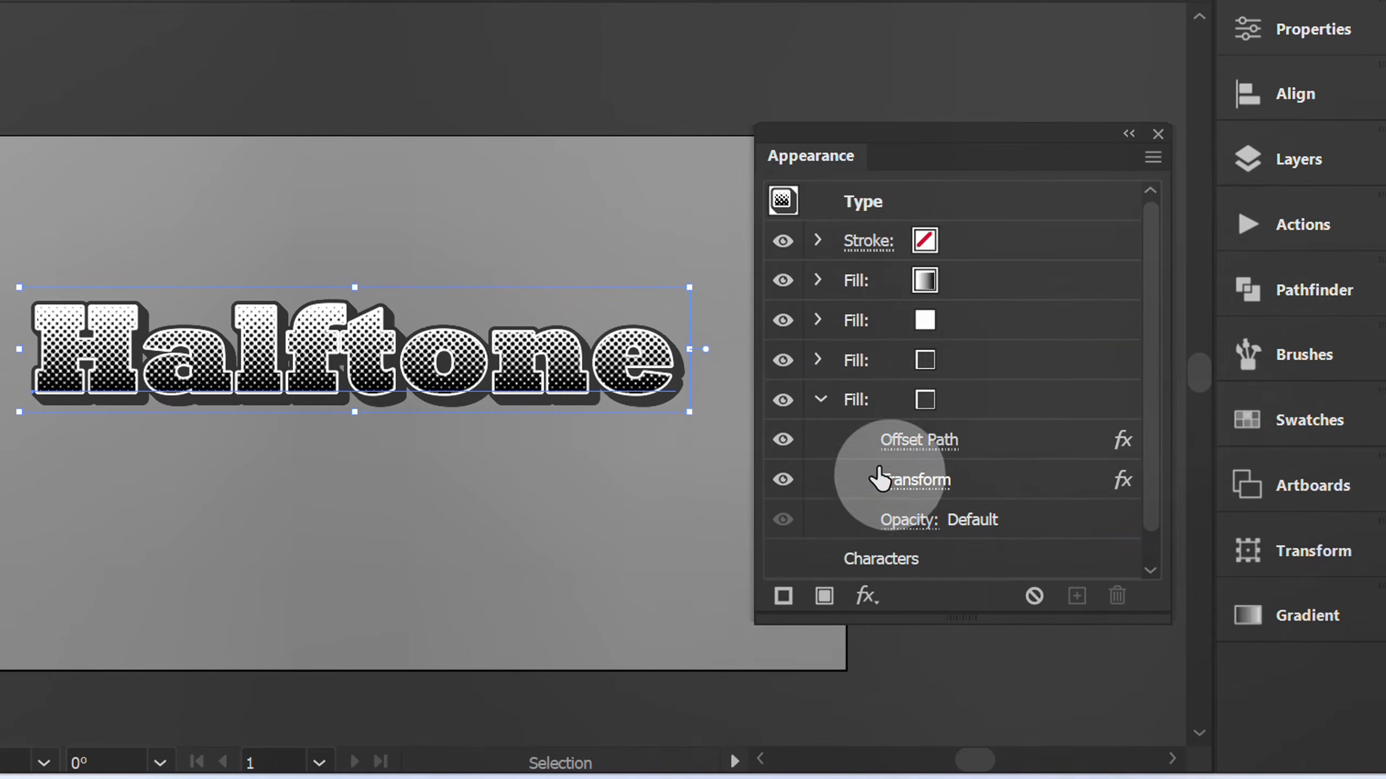
Change the lower of the two dark gray fills to the White swatch
left_click(925, 404)
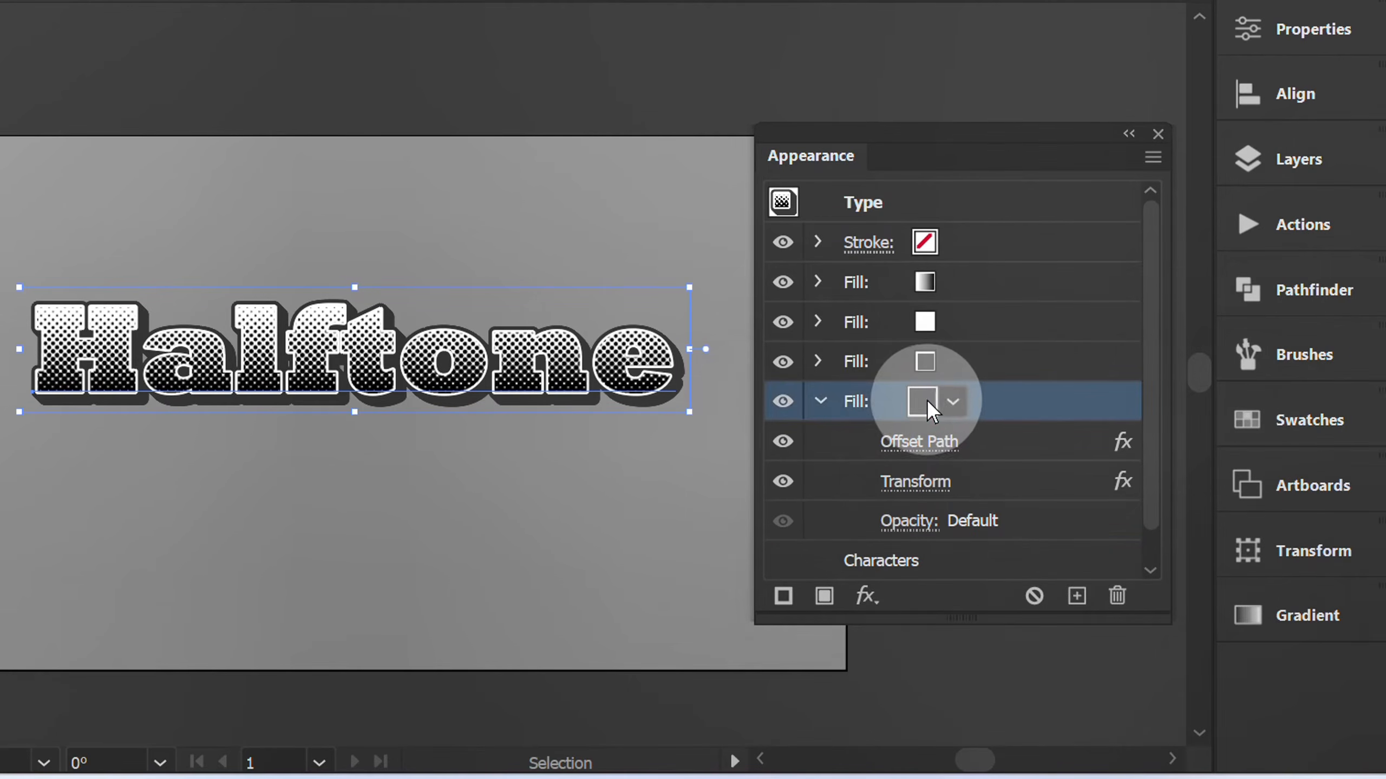
left_click(951, 401)
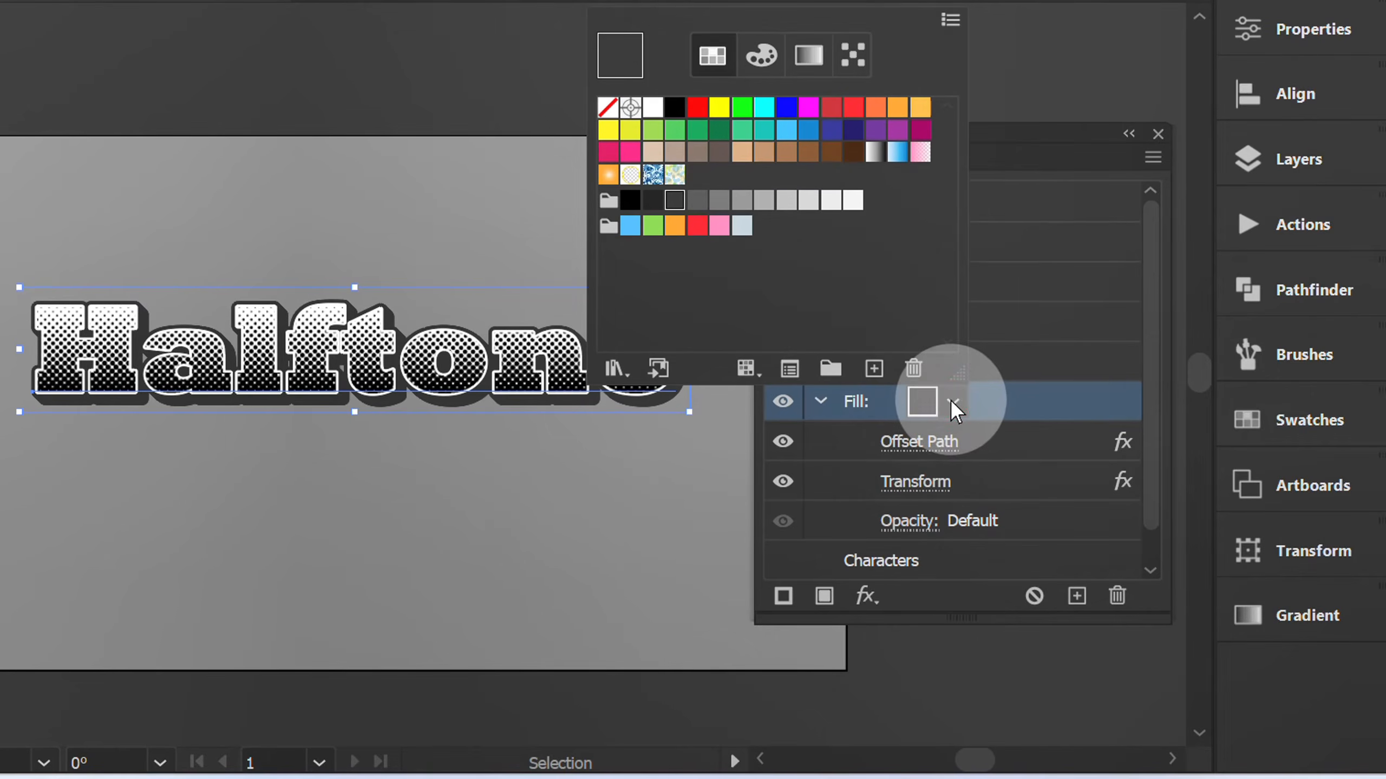
left_click(652, 108)
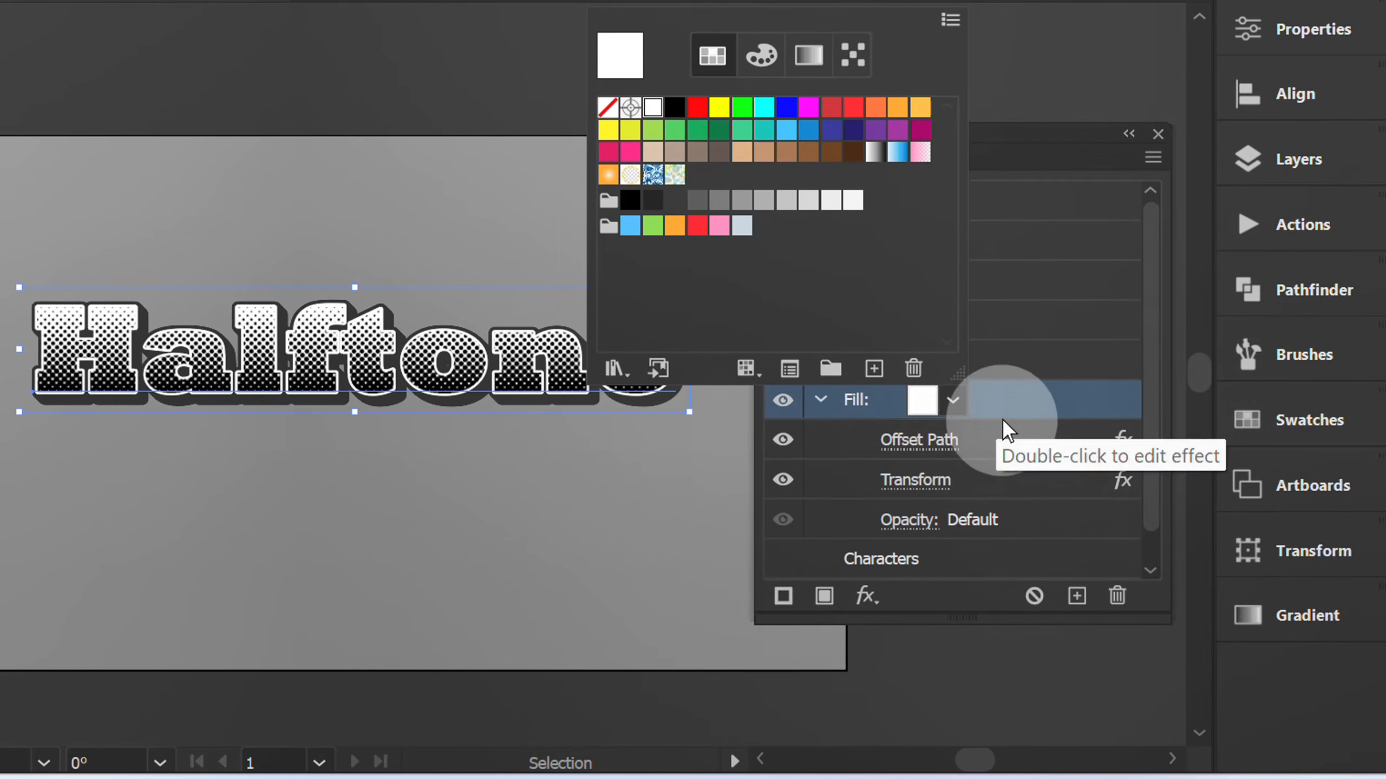
left_click(956, 400)
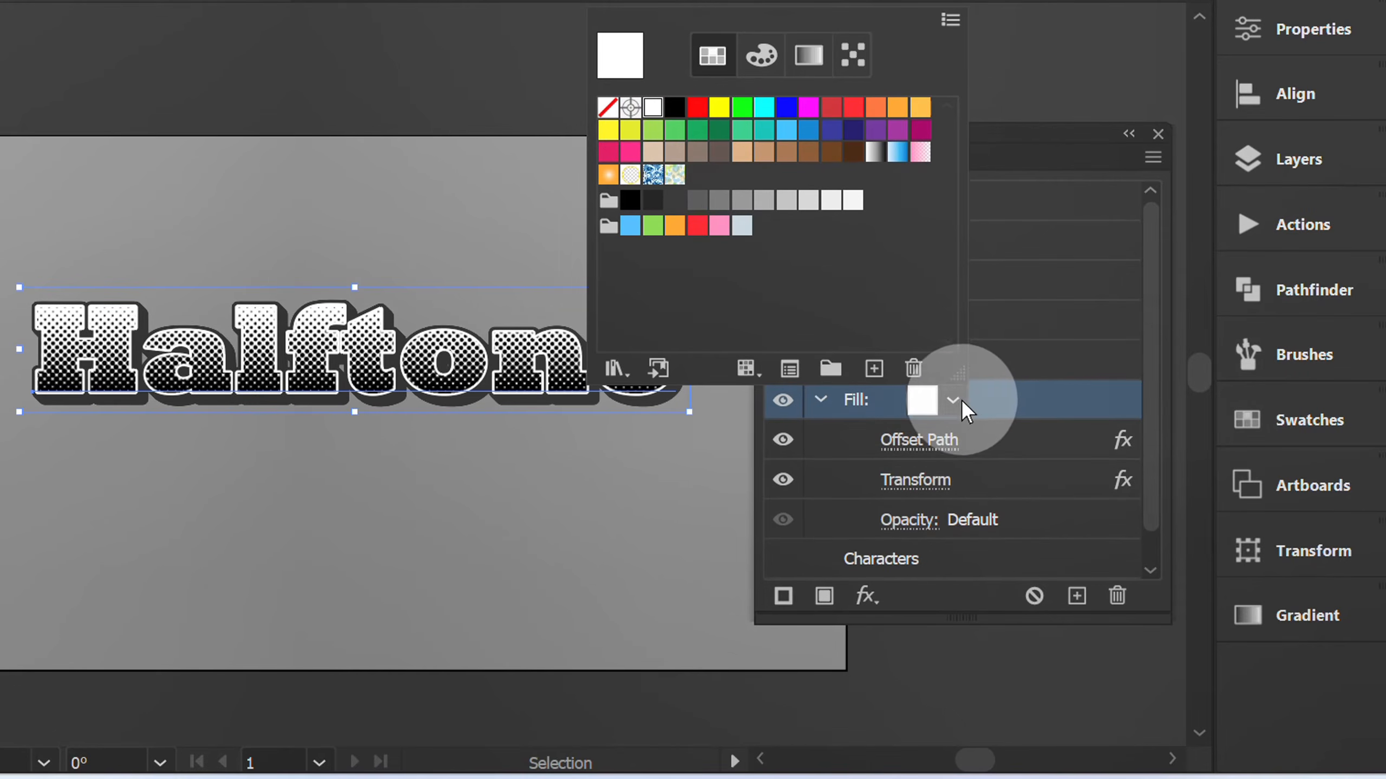
Increase the bottom white fill's Offset Path to 25 px, keeping Round joins, and collapse the fill entry
left_click(921, 442)
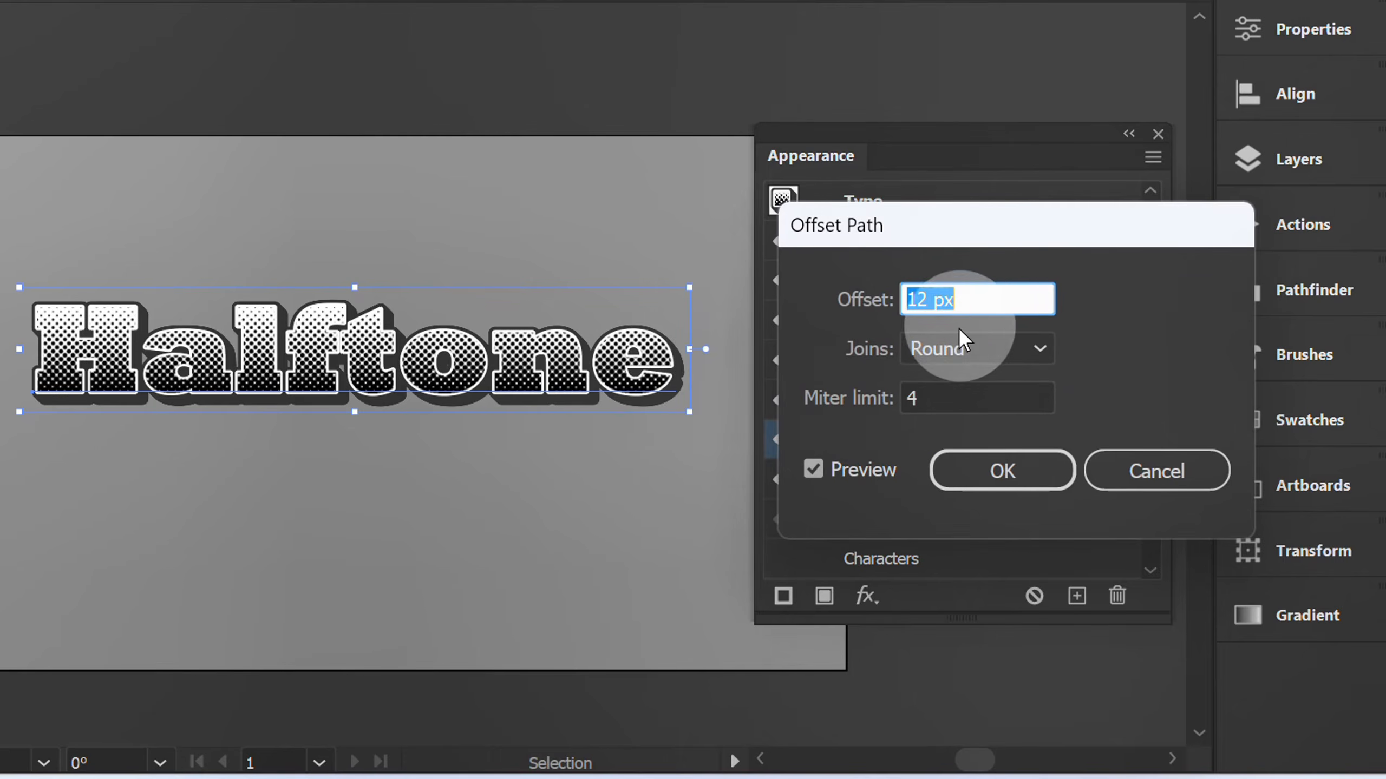
left_click(960, 297)
key("Up")
key("Up")
key("Up")
key("Up")
key("Up")
key("Up")
key("Up")
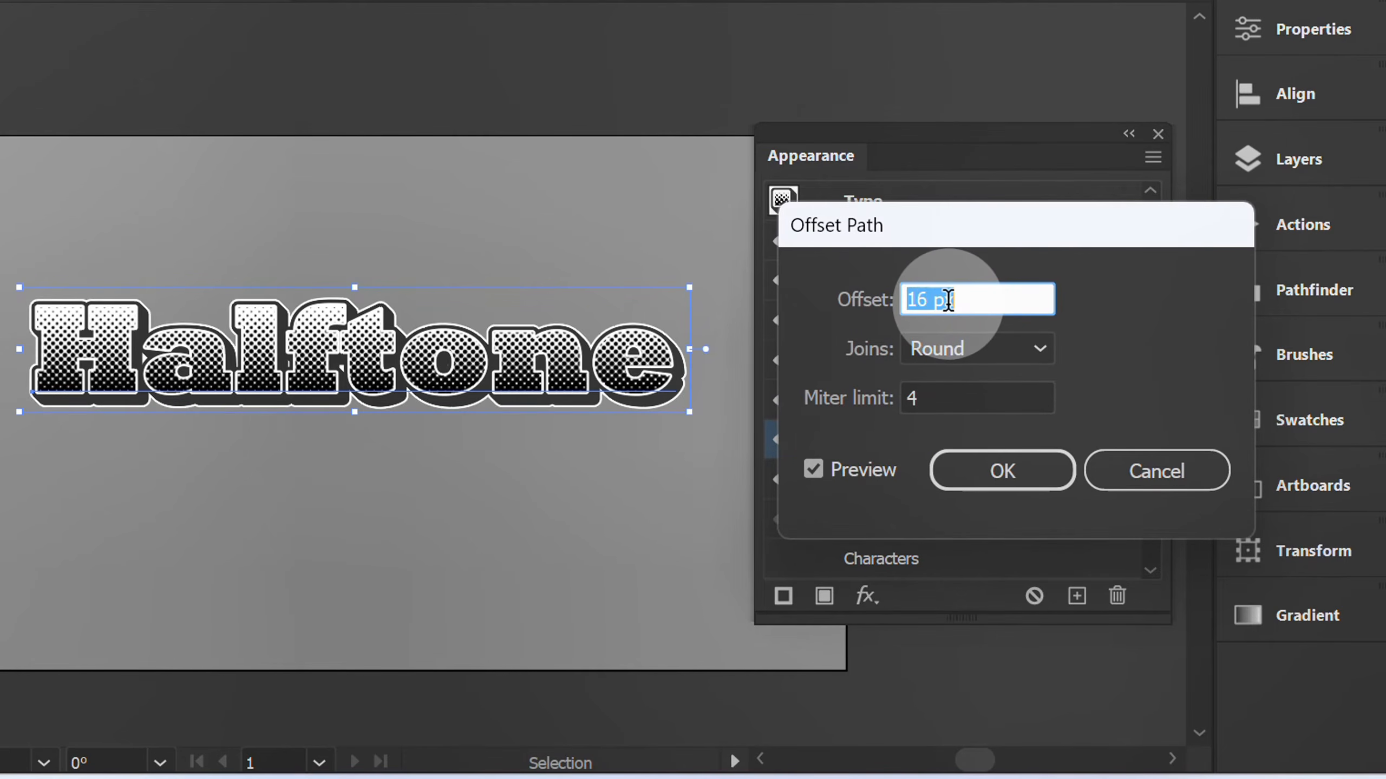
key("Up")
key("Up")
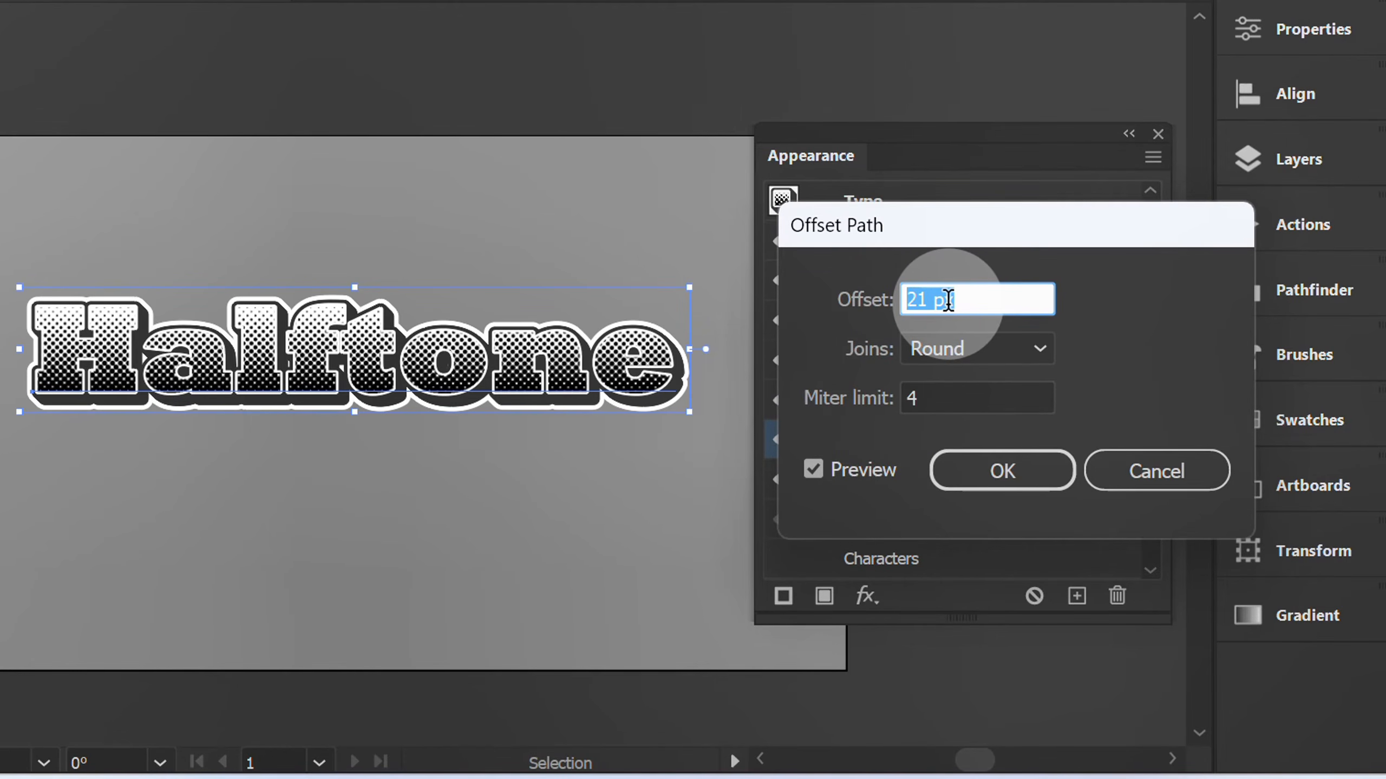
key("Up")
key("Up")
key("Up")
key("Up")
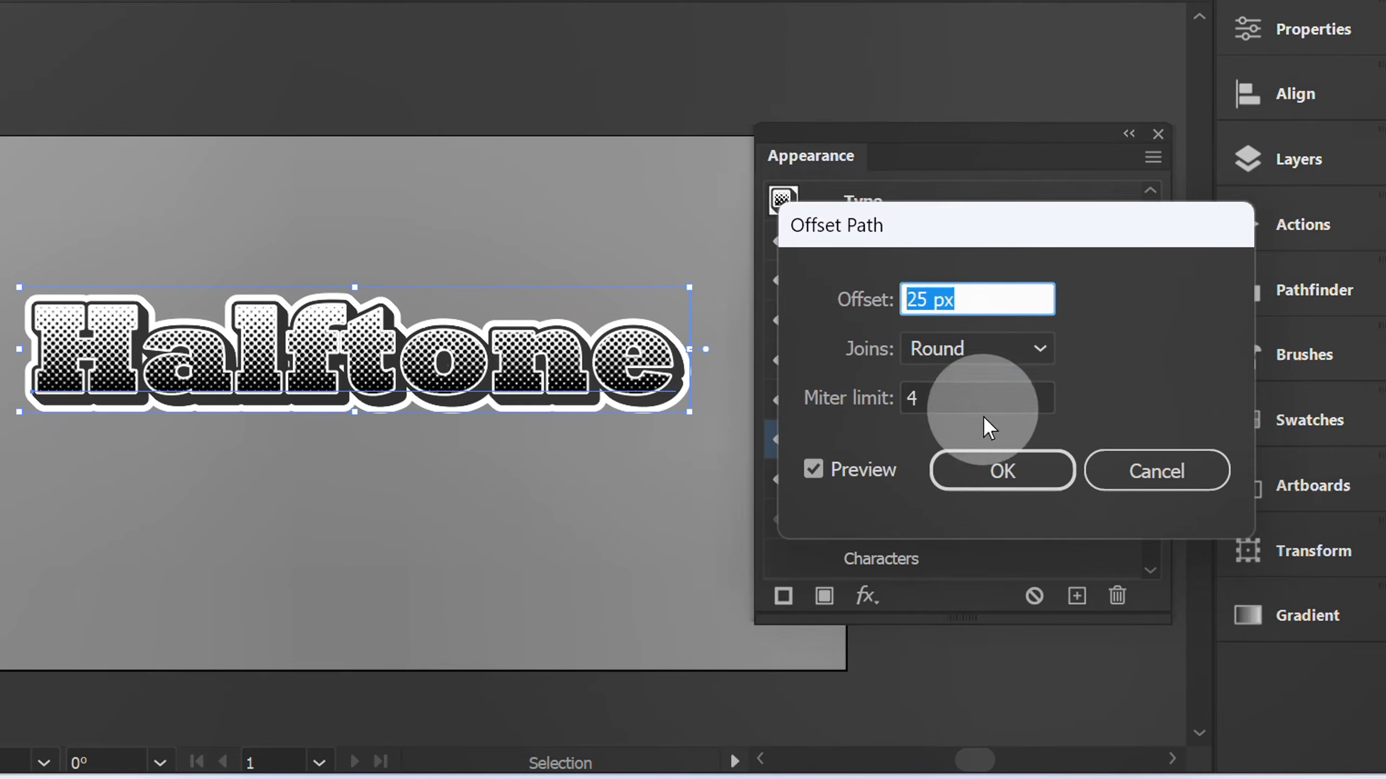
left_click(1000, 470)
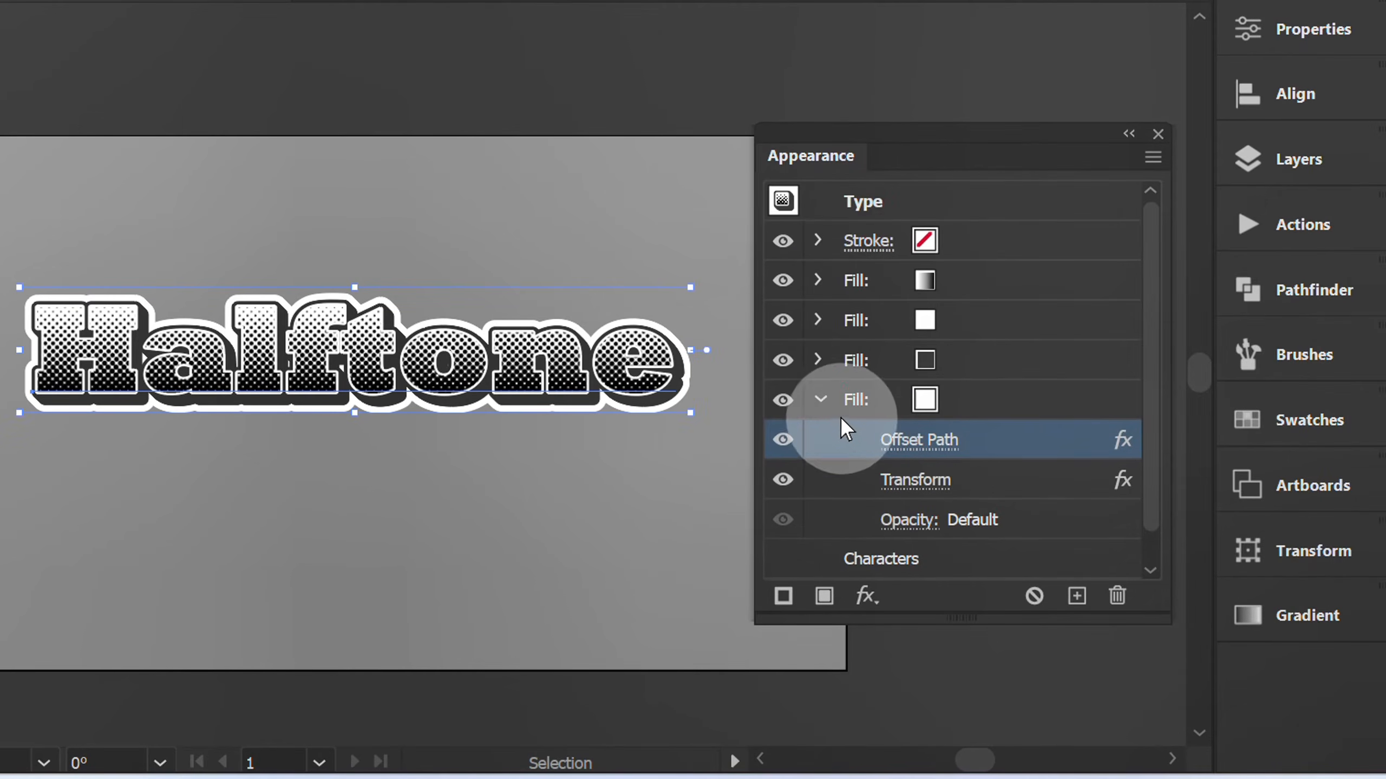
left_click(819, 400)
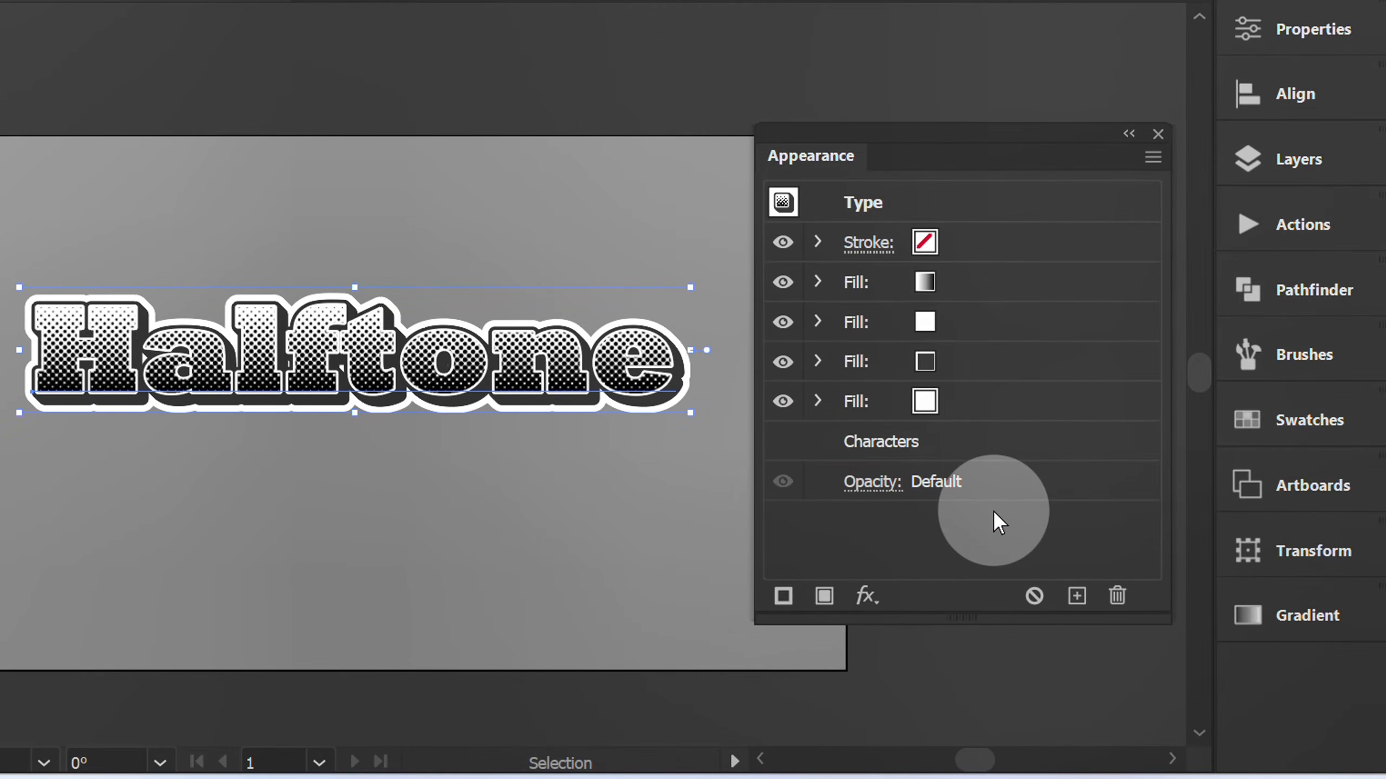
Add a Drop Shadow effect to the bottom white fill with X and Y offsets of 5 px and a 5 px blur
left_click(817, 400)
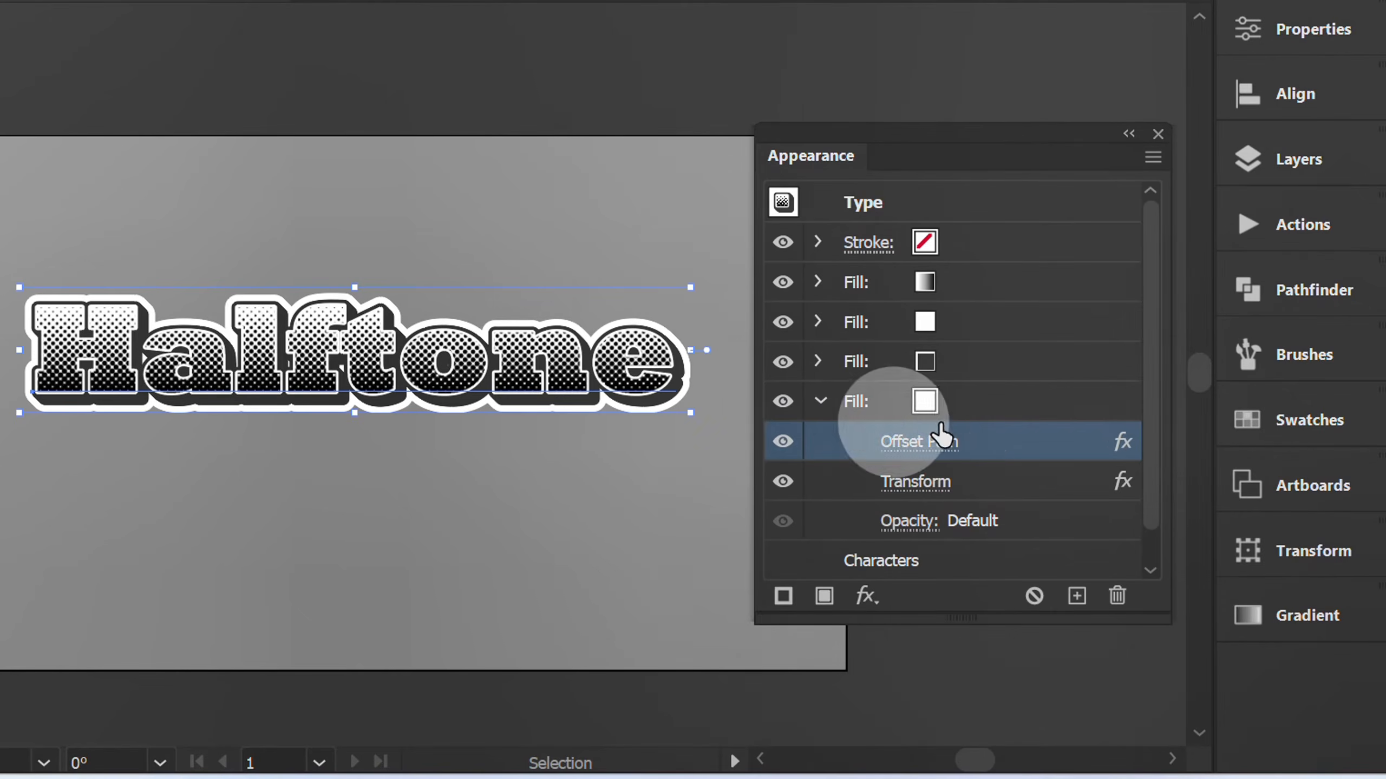
left_click(1045, 404)
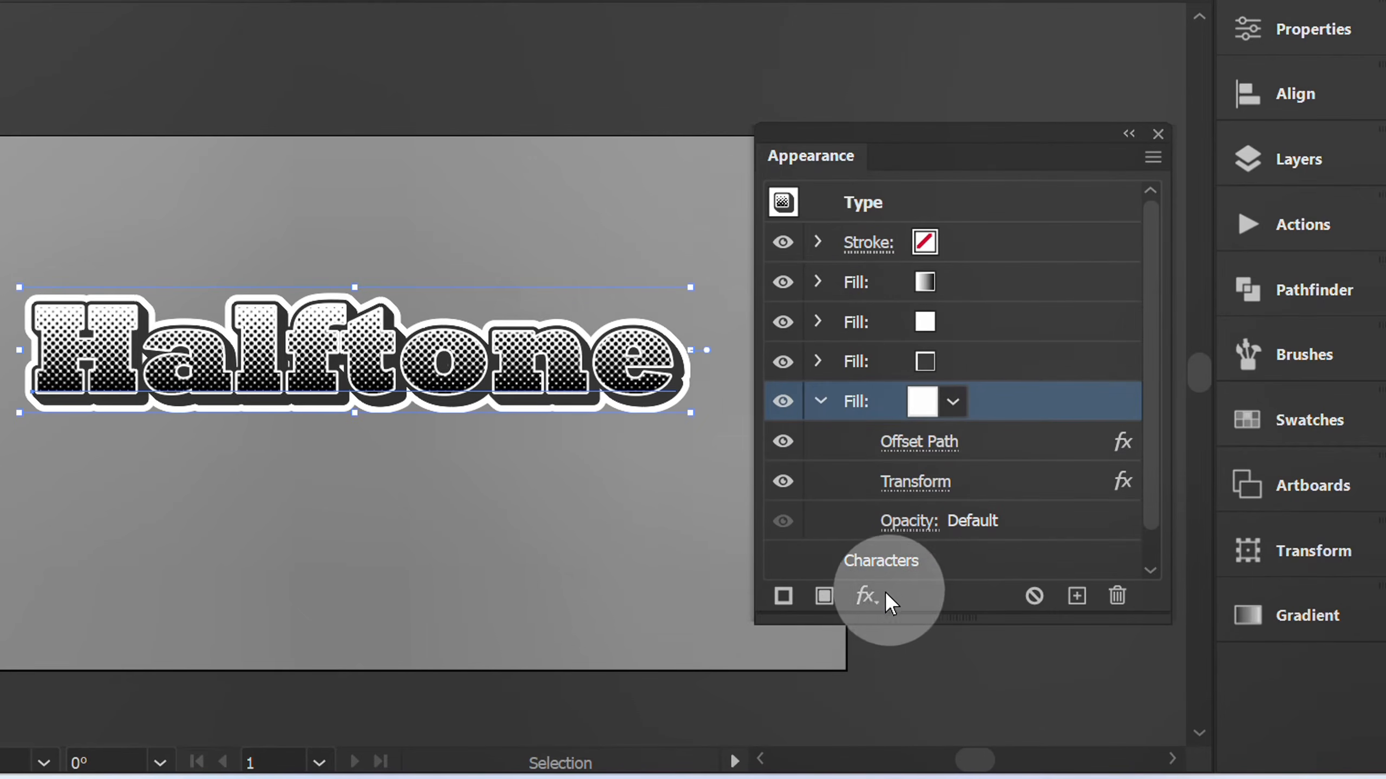
left_click(866, 596)
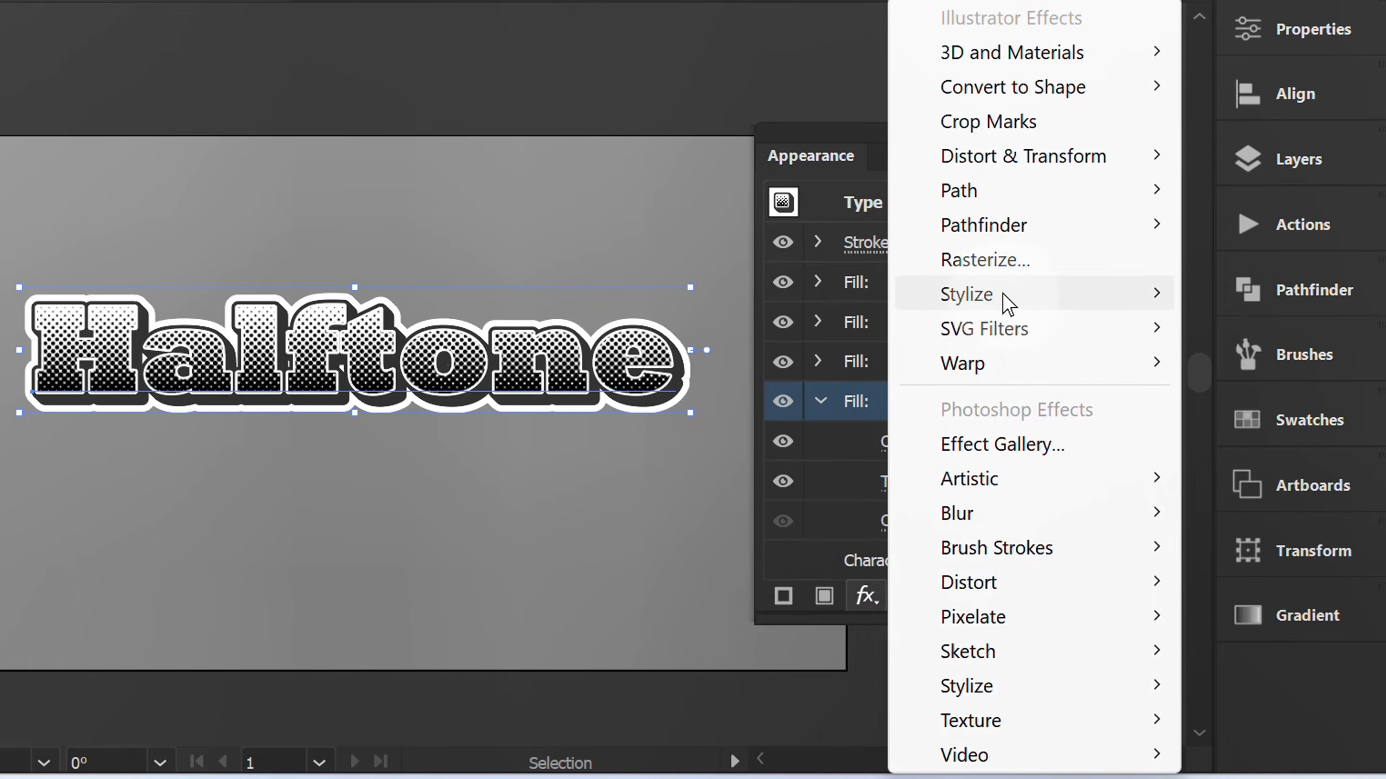
mouse_move(1072, 304)
left_click(1263, 306)
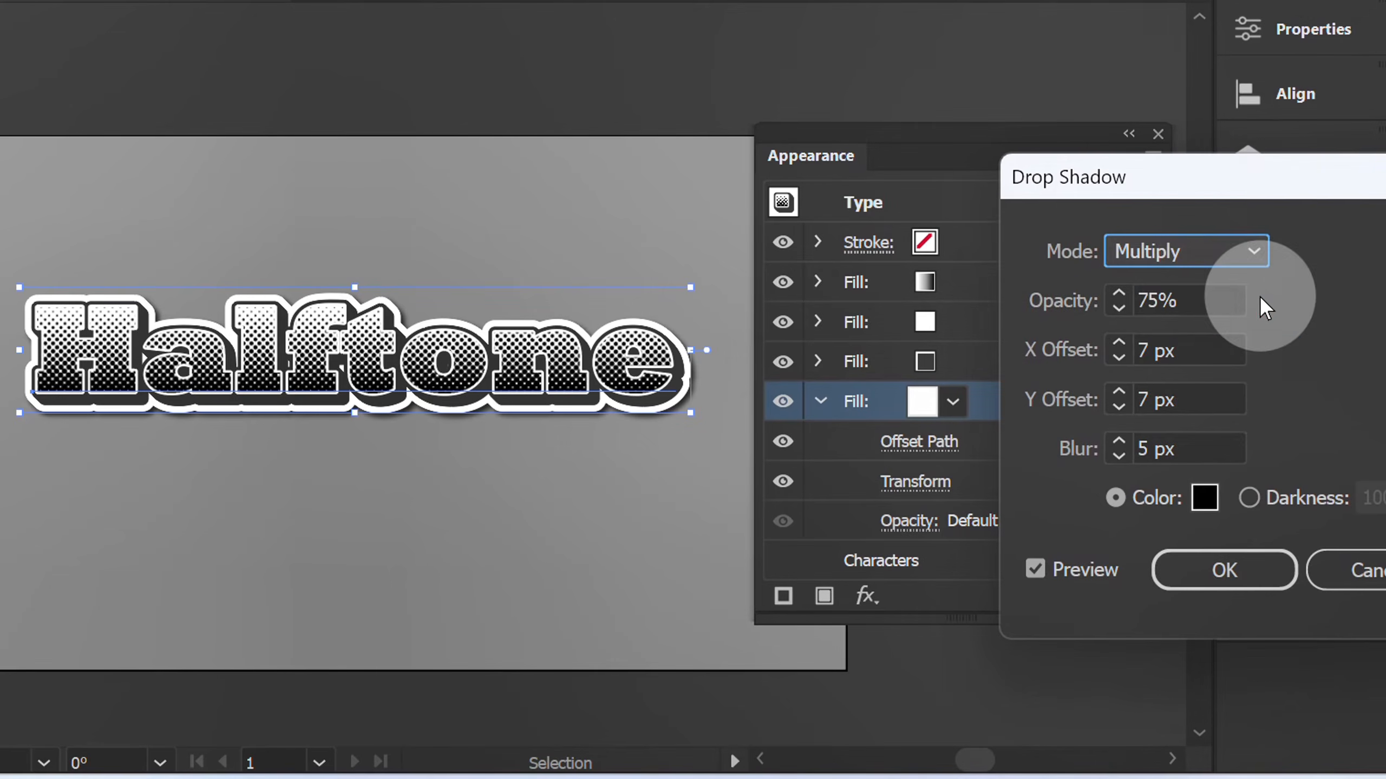
left_click_drag(1228, 192, 960, 170)
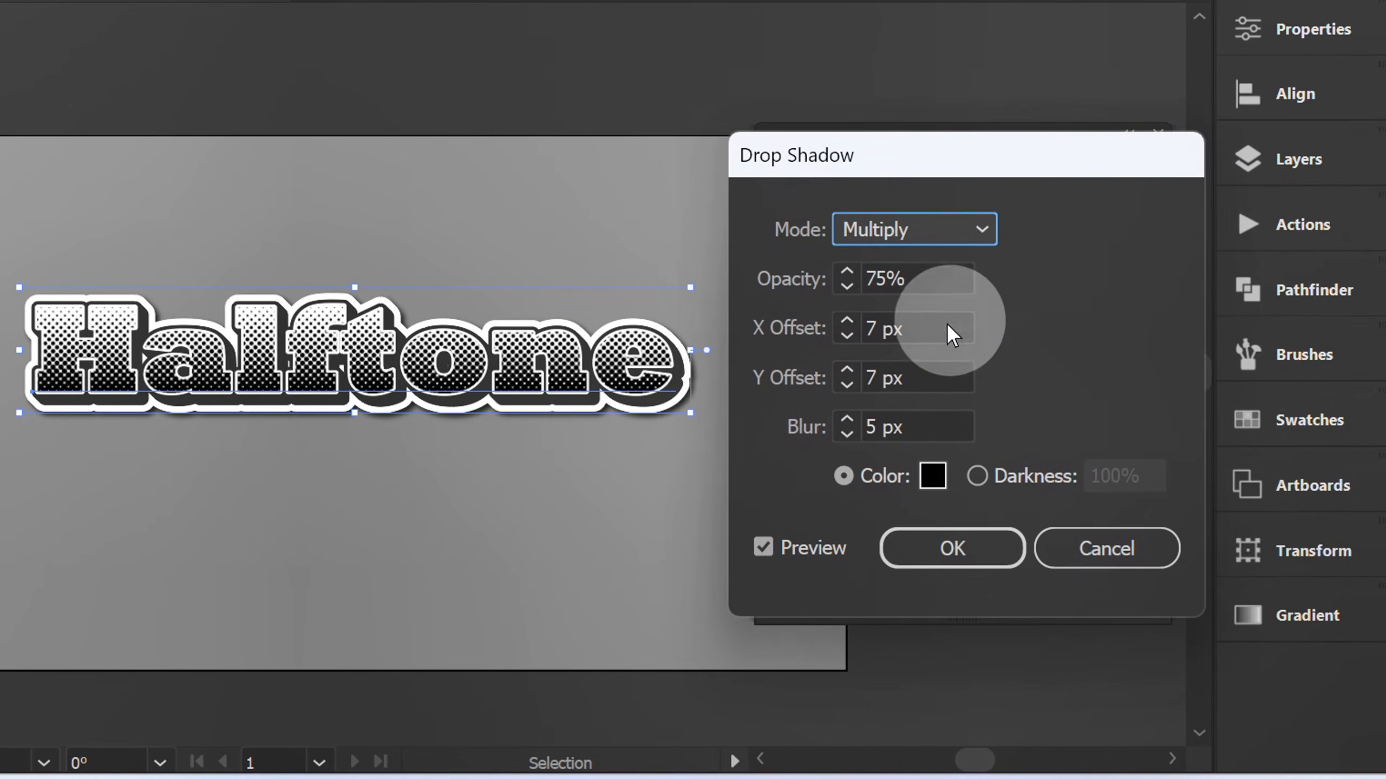
left_click(922, 334)
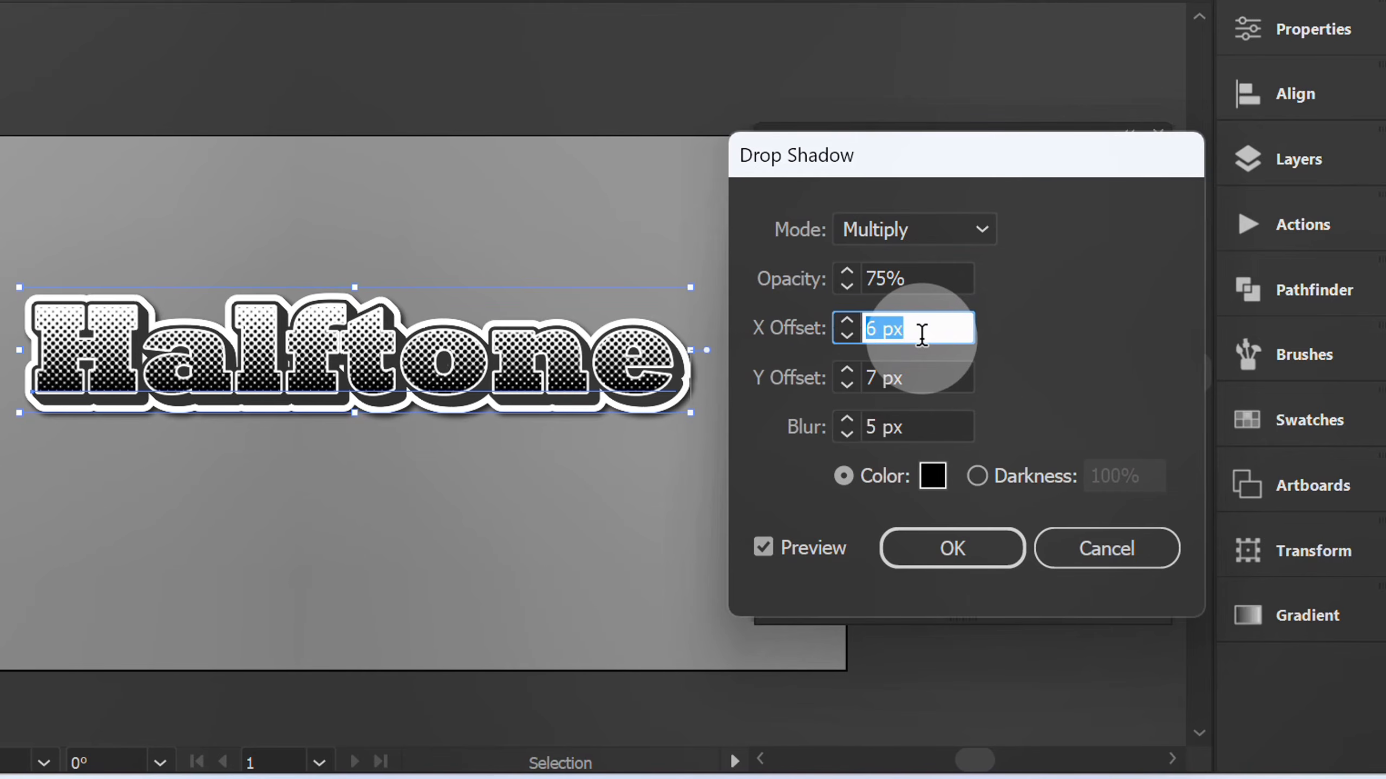
key("Down")
left_click(917, 379)
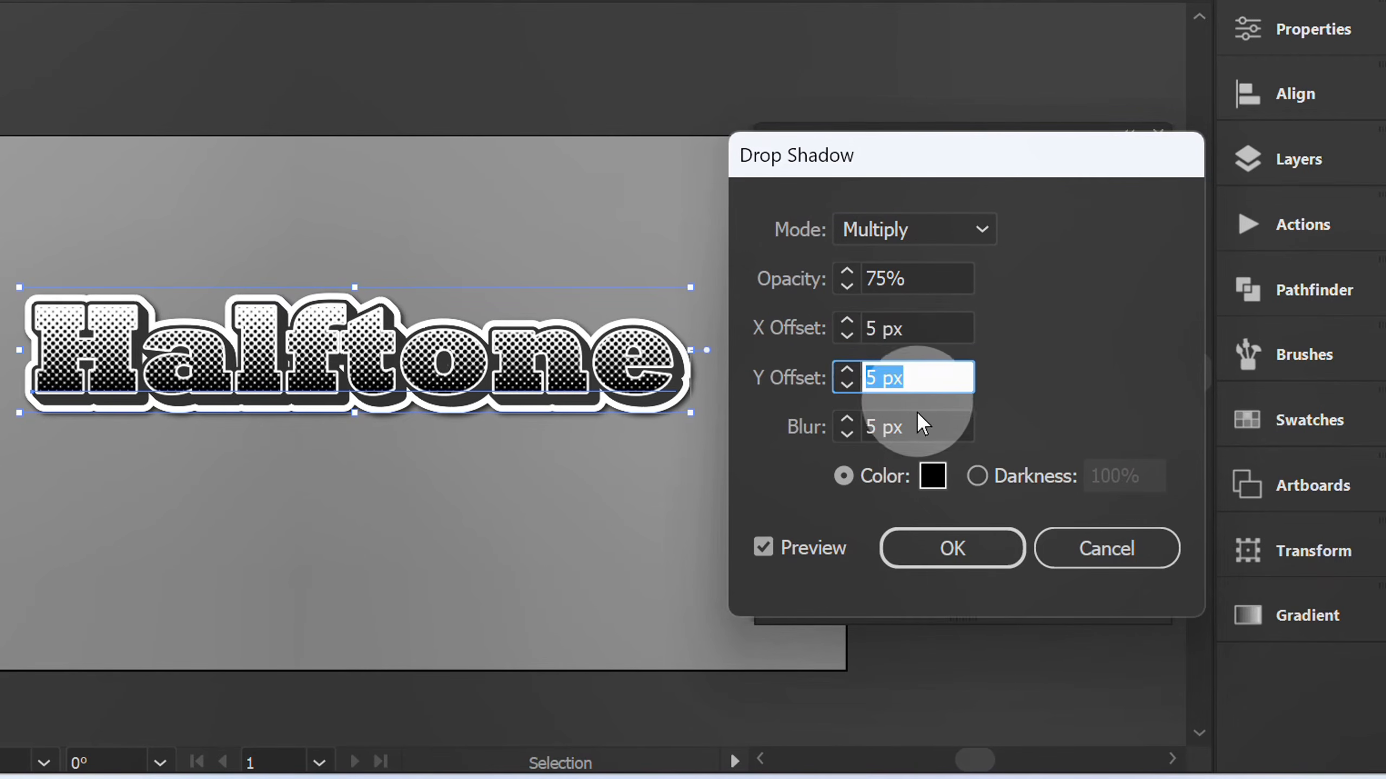
left_click(917, 432)
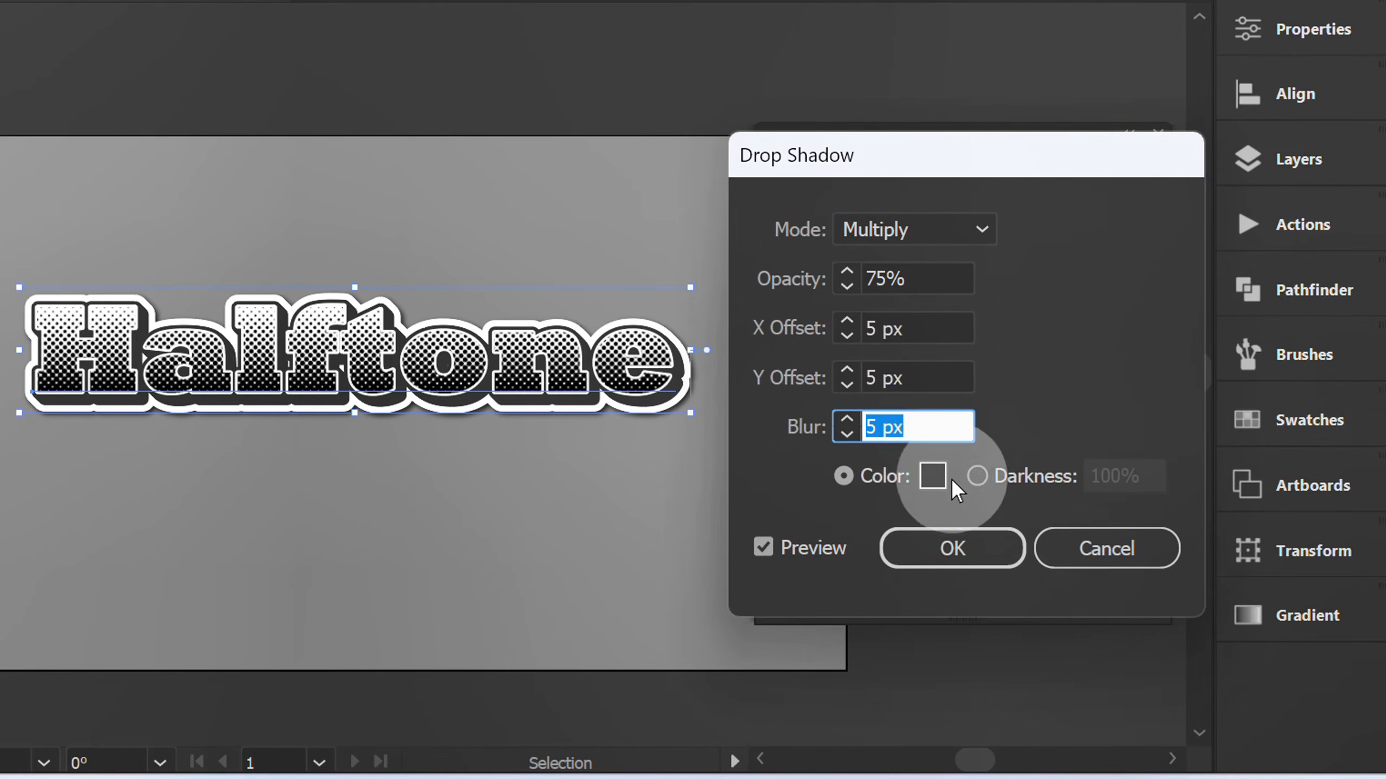
left_click(954, 546)
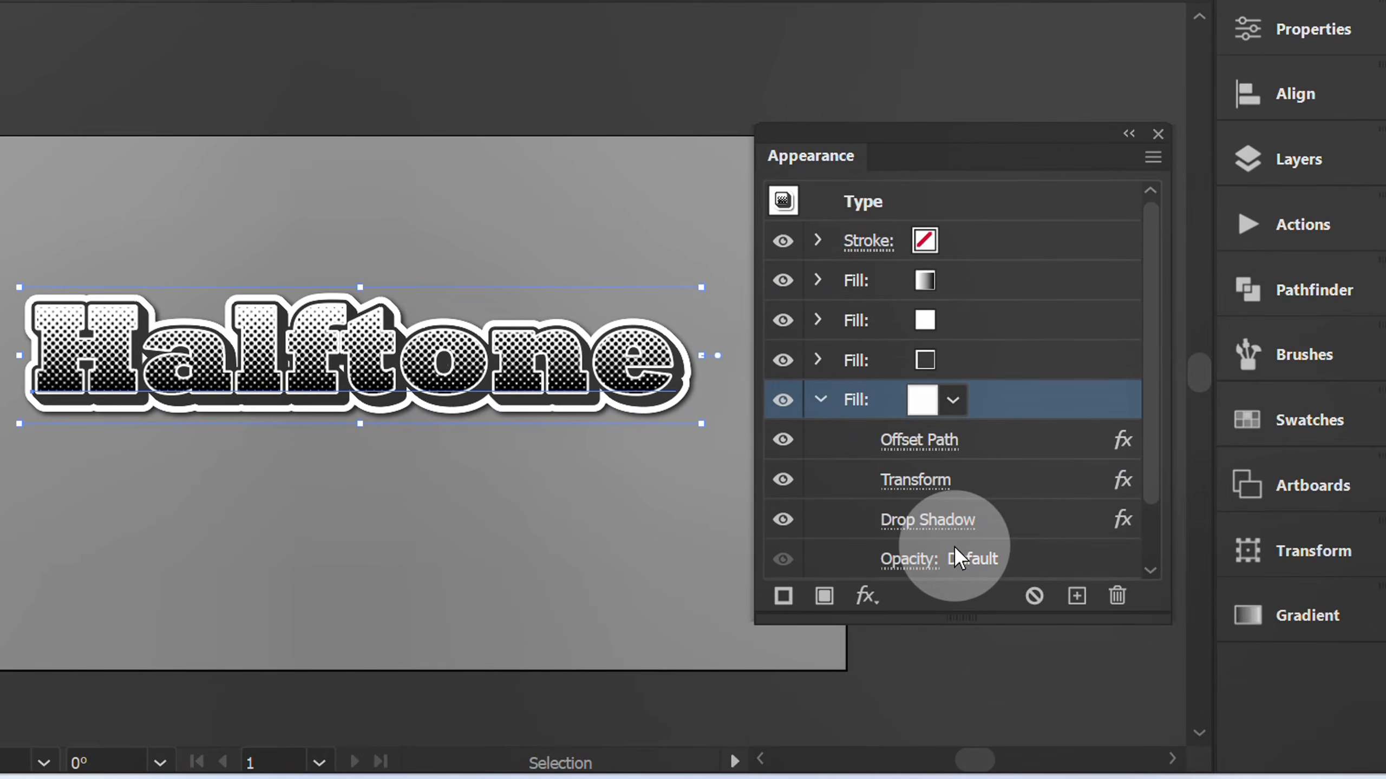
Shift the midpoint of the top gradient fill to a location of 70%
left_click(1008, 289)
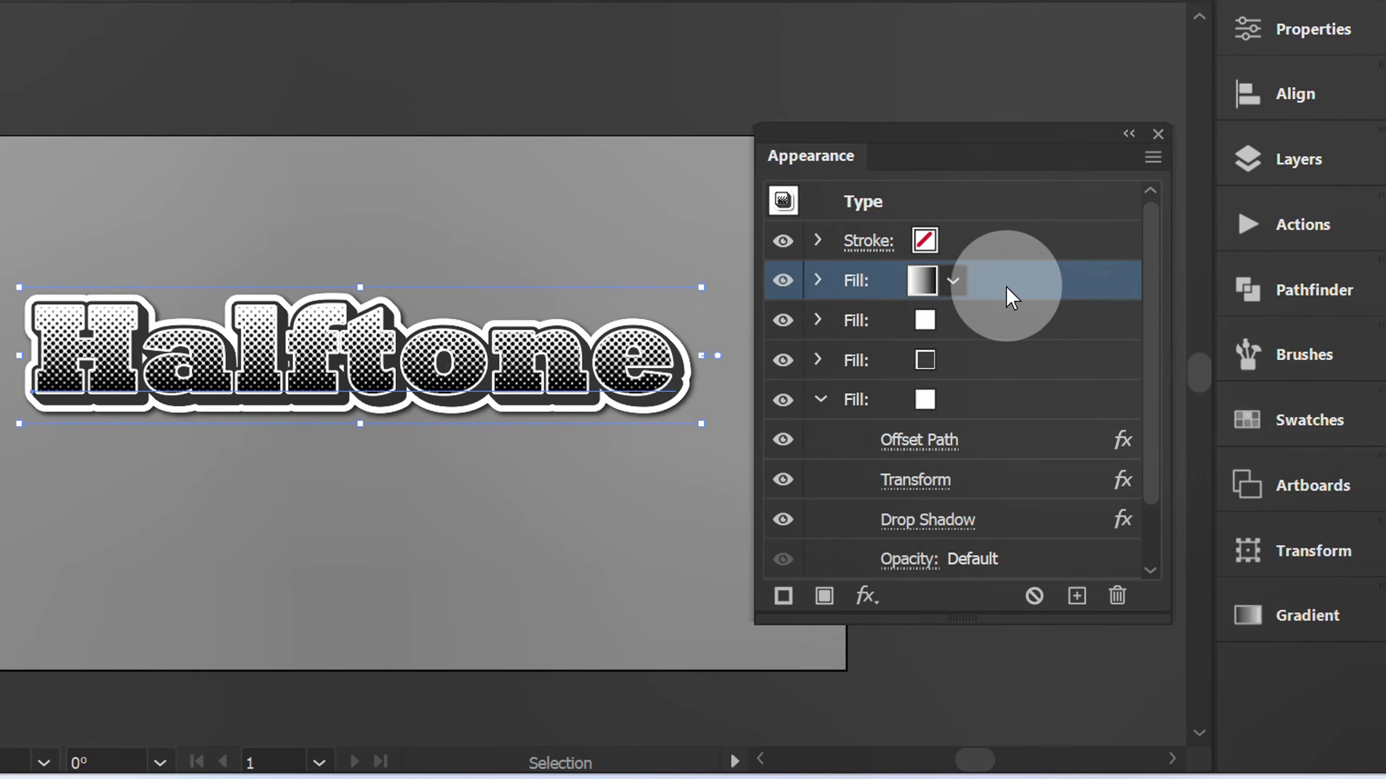
left_click(954, 281)
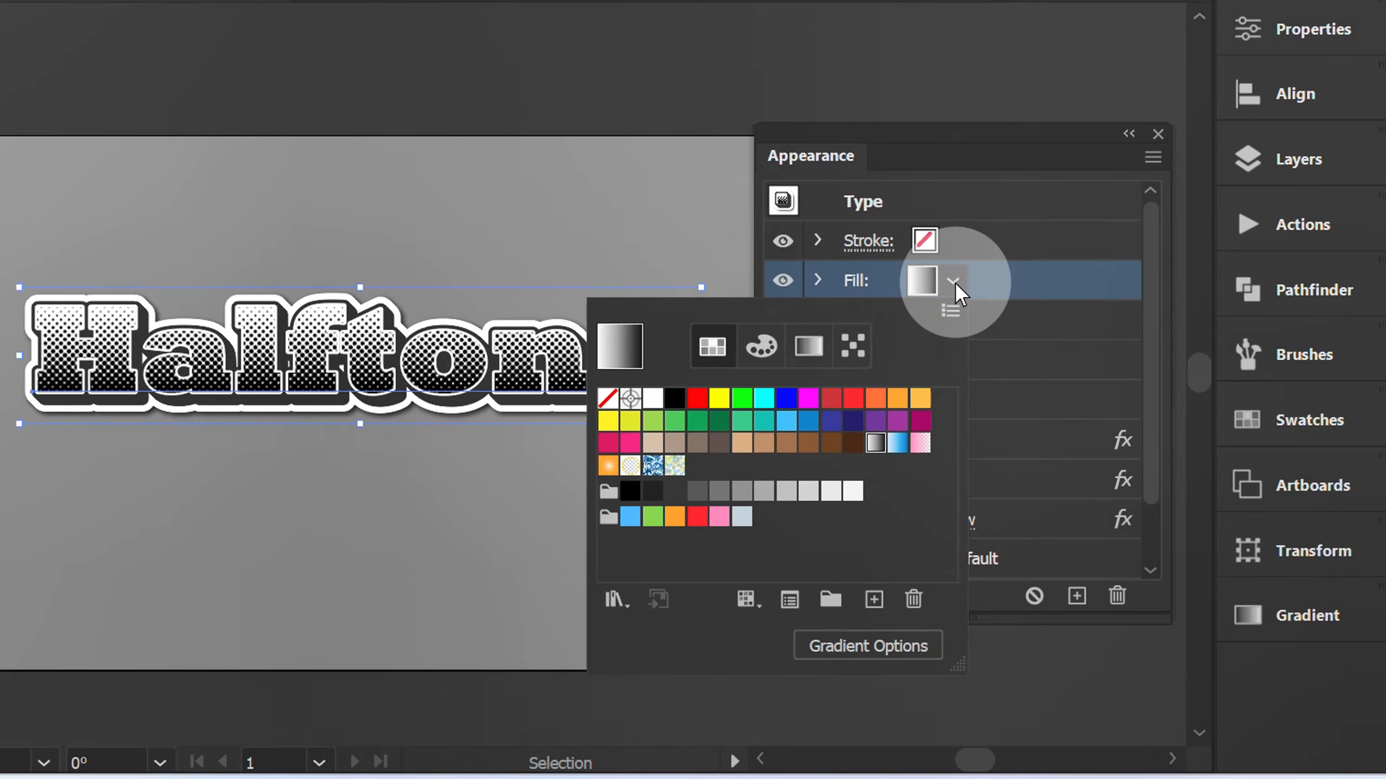
left_click(850, 648)
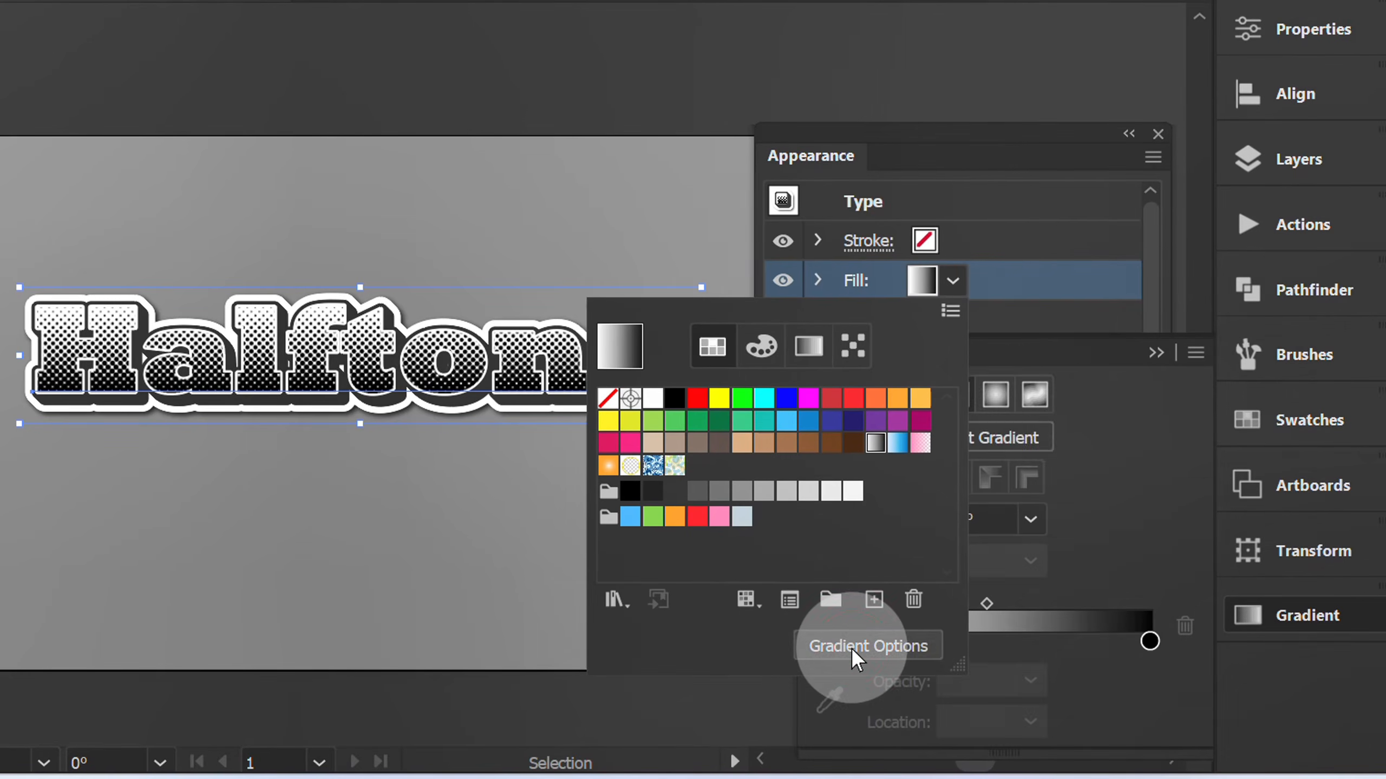
left_click_drag(1054, 358, 950, 217)
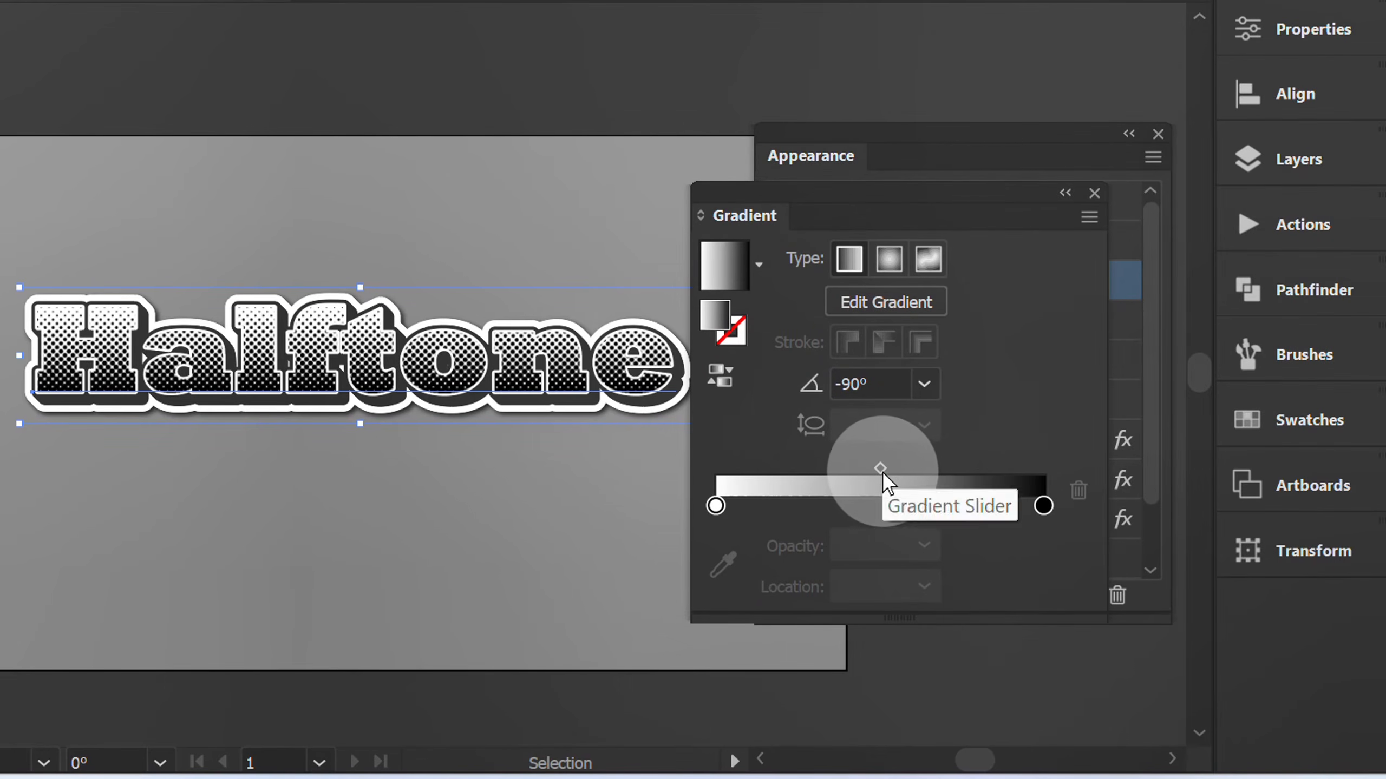
left_click_drag(880, 468, 891, 467)
left_click(880, 585)
type("54")
key("Return")
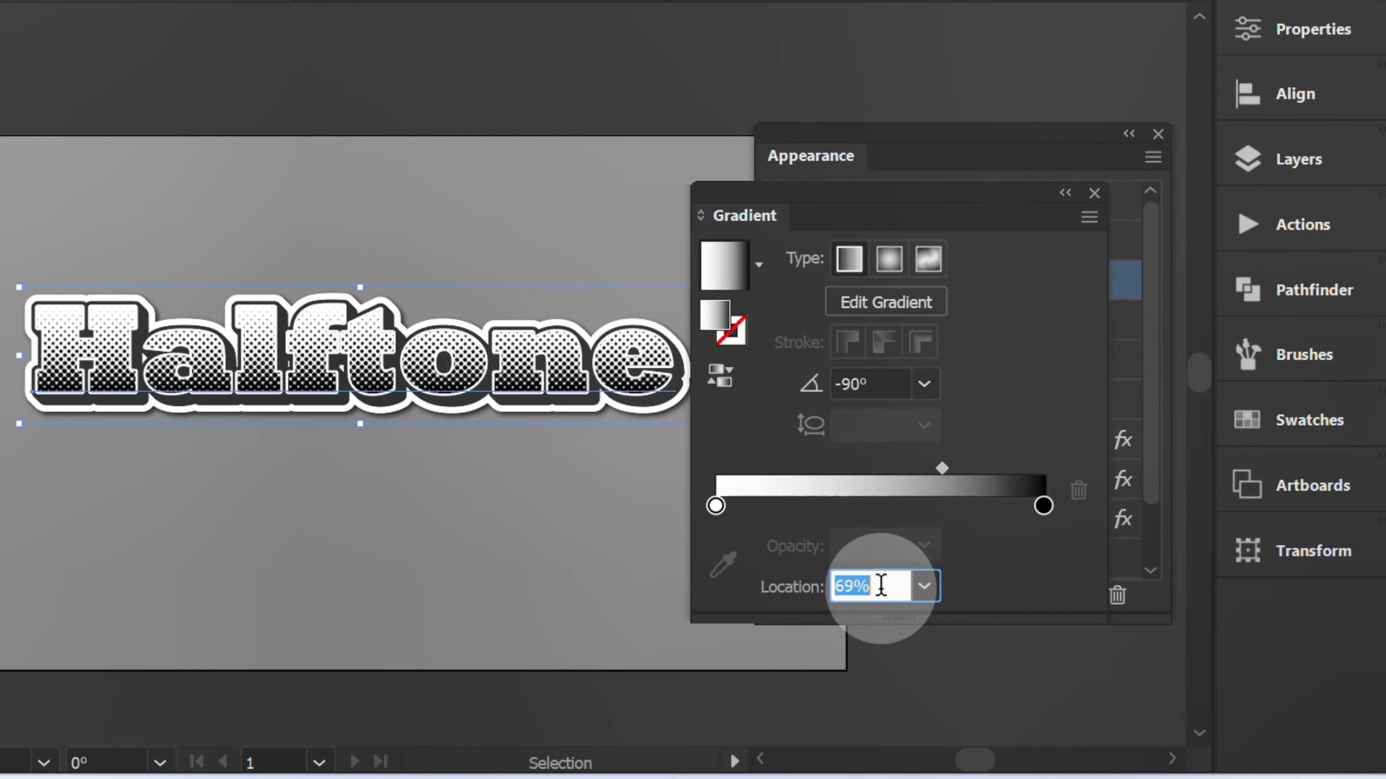
left_click(1070, 416)
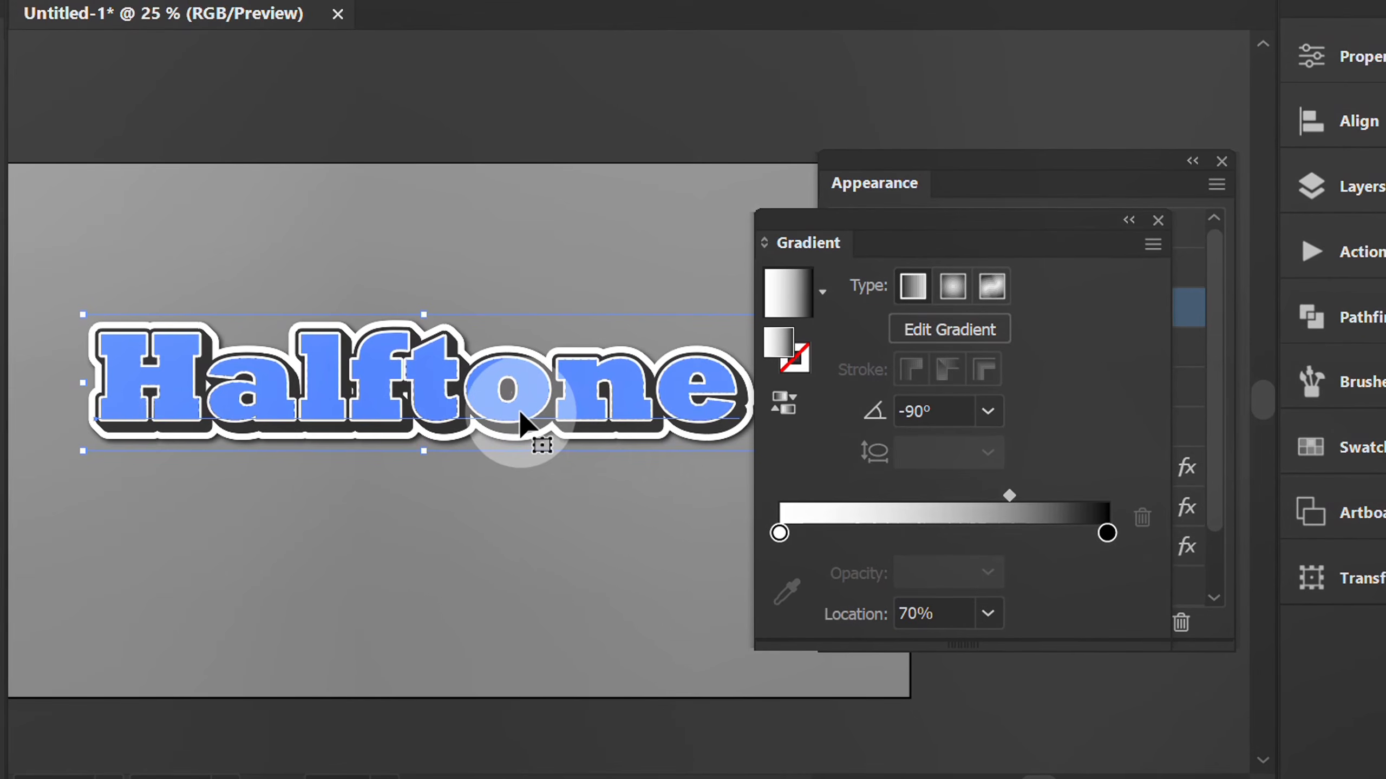
Extend the black end of the gradient slightly further below the lettering with the Gradient tool, and dock the Gradient panel
key("g")
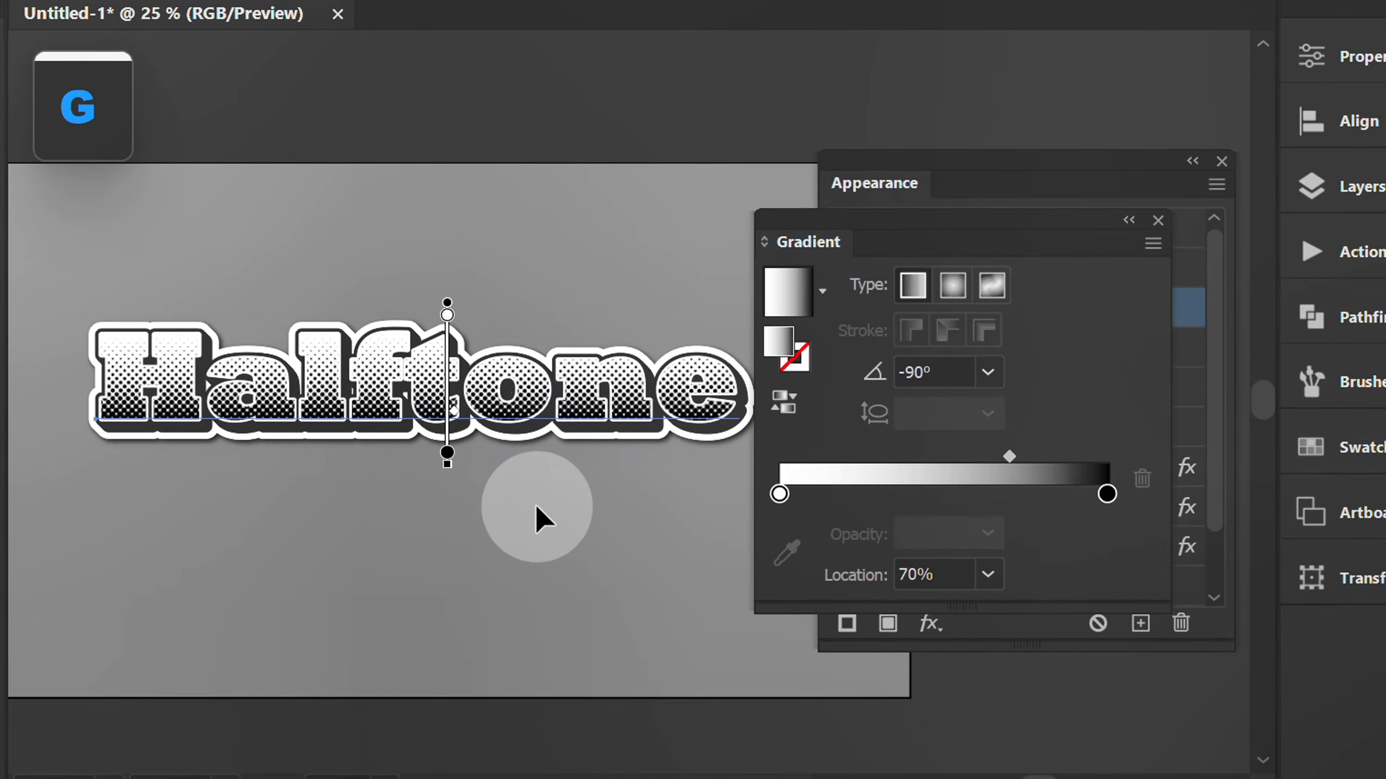
mouse_move(445, 466)
left_mouse_down()
mouse_move(445, 482)
mouse_move(417, 486)
left_mouse_up()
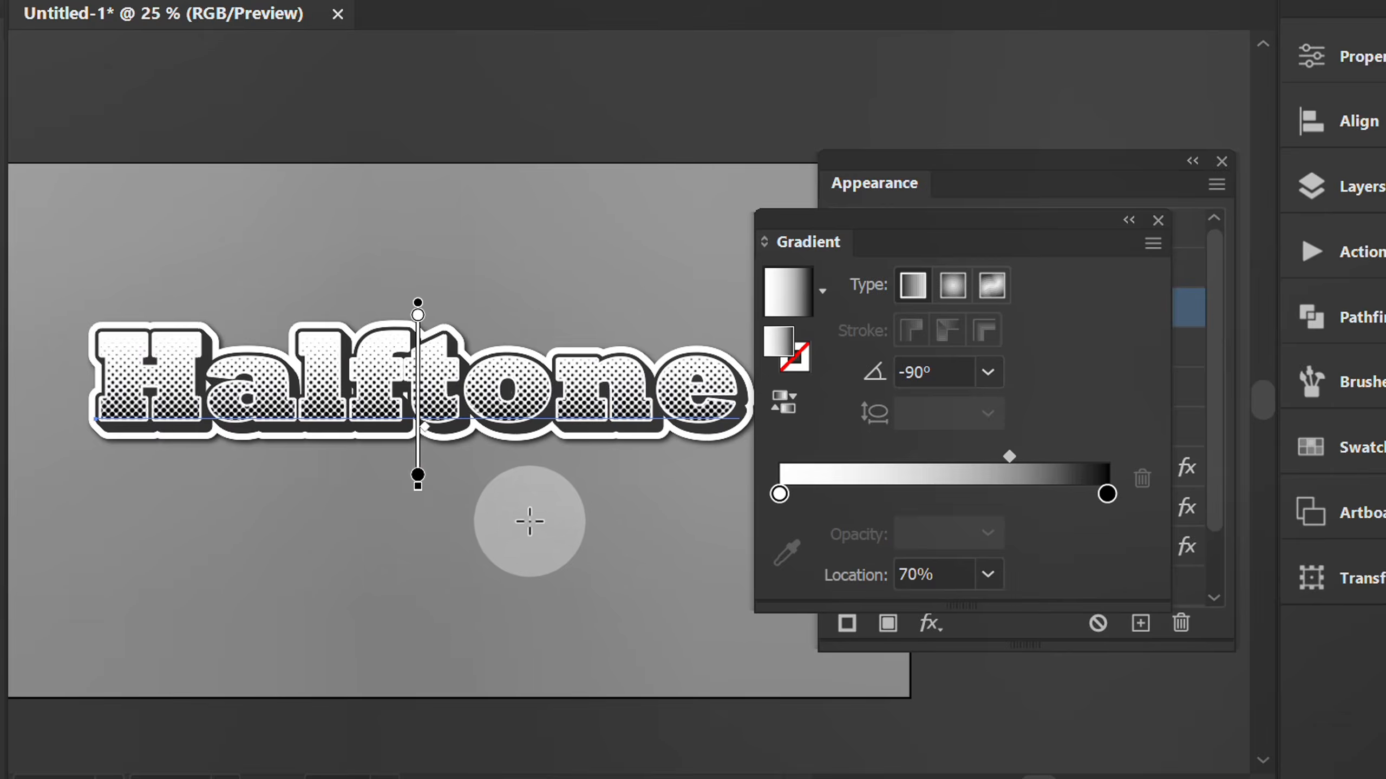
key("v")
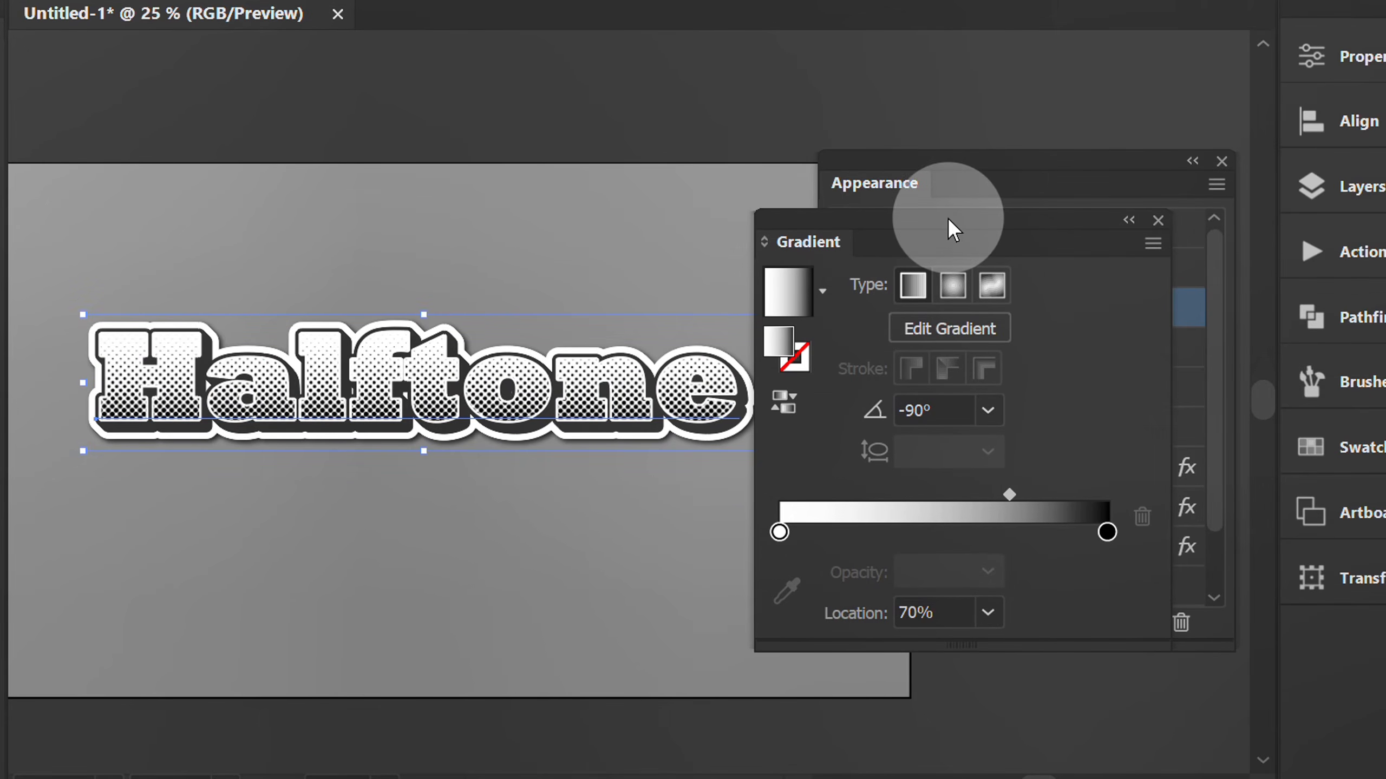
left_click_drag(949, 225, 1339, 611)
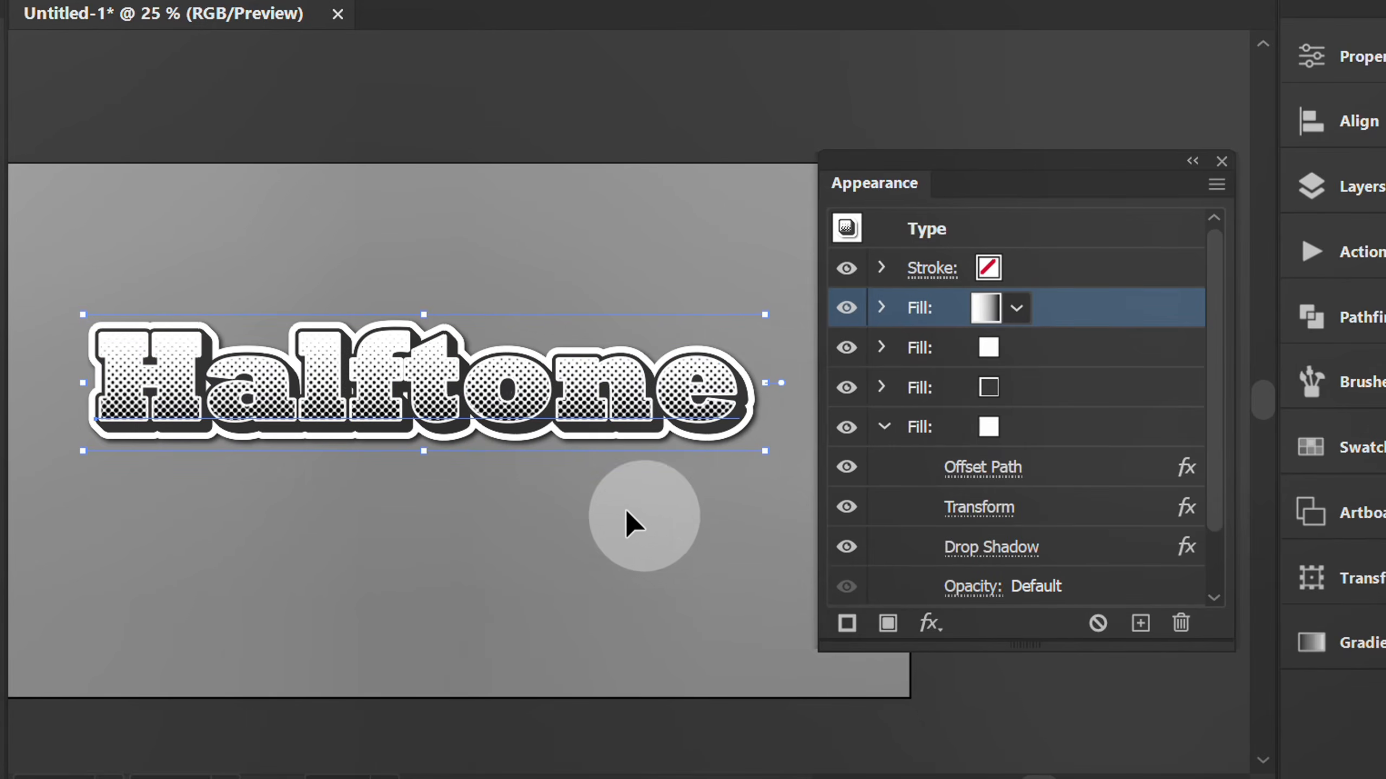
Duplicate the halftone text downward twice at equal spacing to stack three copies, and deselect
left_click_drag(376, 385, 535, 606)
key("ctrl+d")
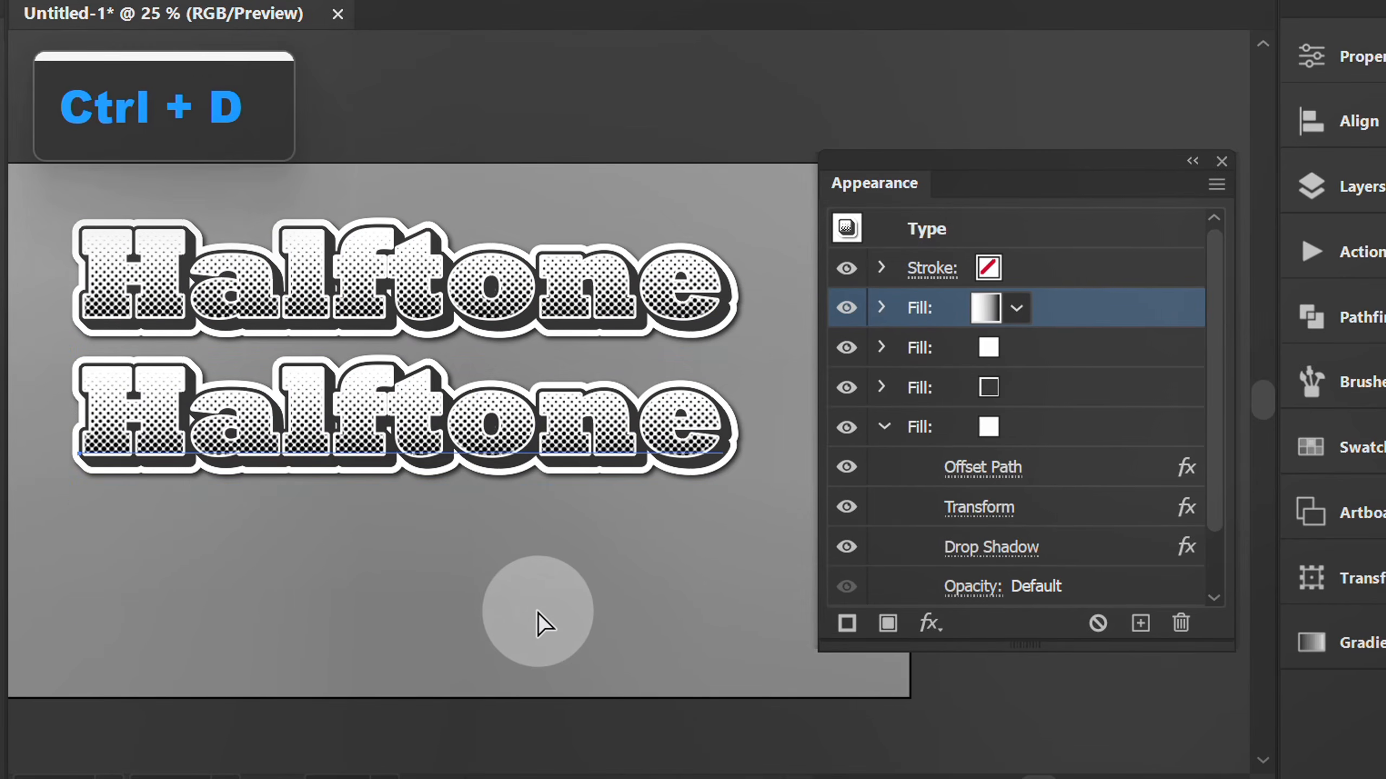
left_click(356, 673)
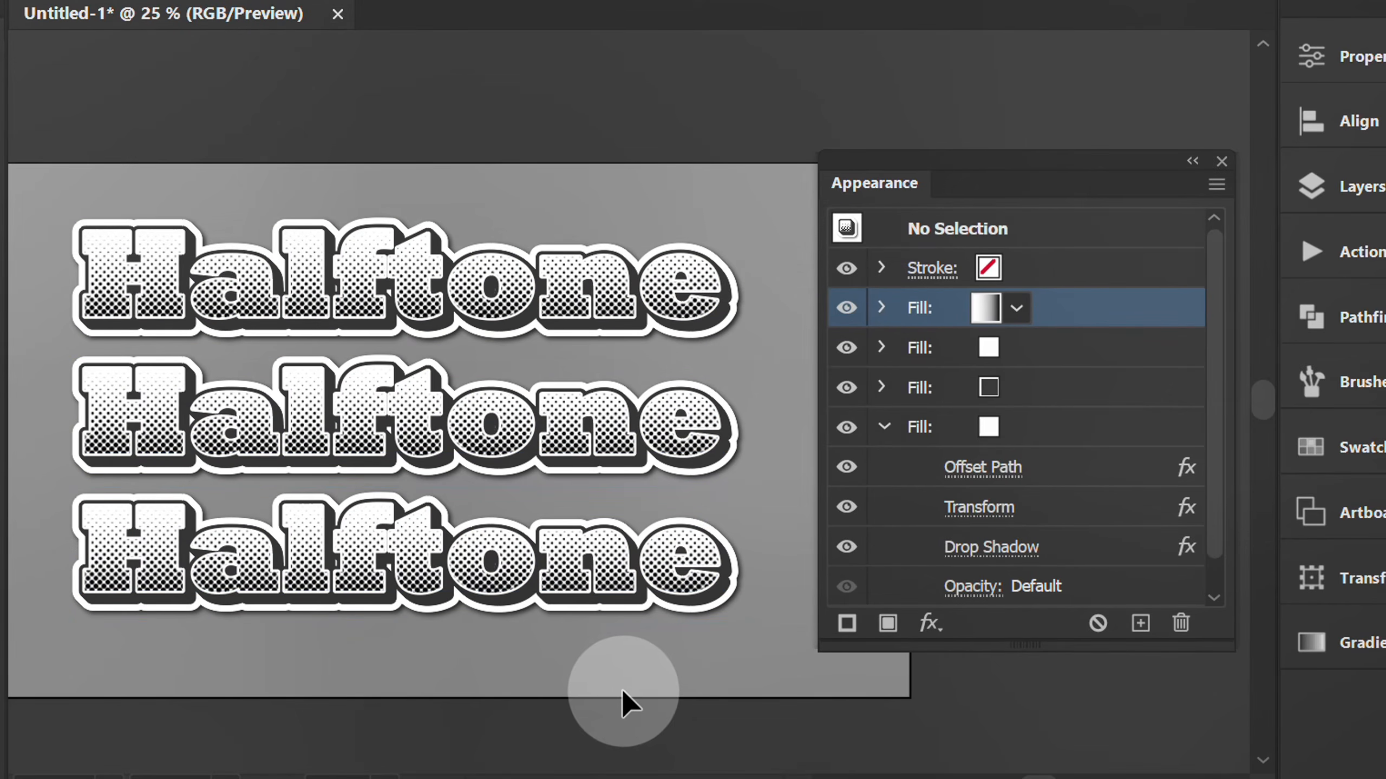
Try yellow and cyan on the middle copy's upper white fill, and settle on the pink swatch R=255 G=123 B=172
left_click(479, 431)
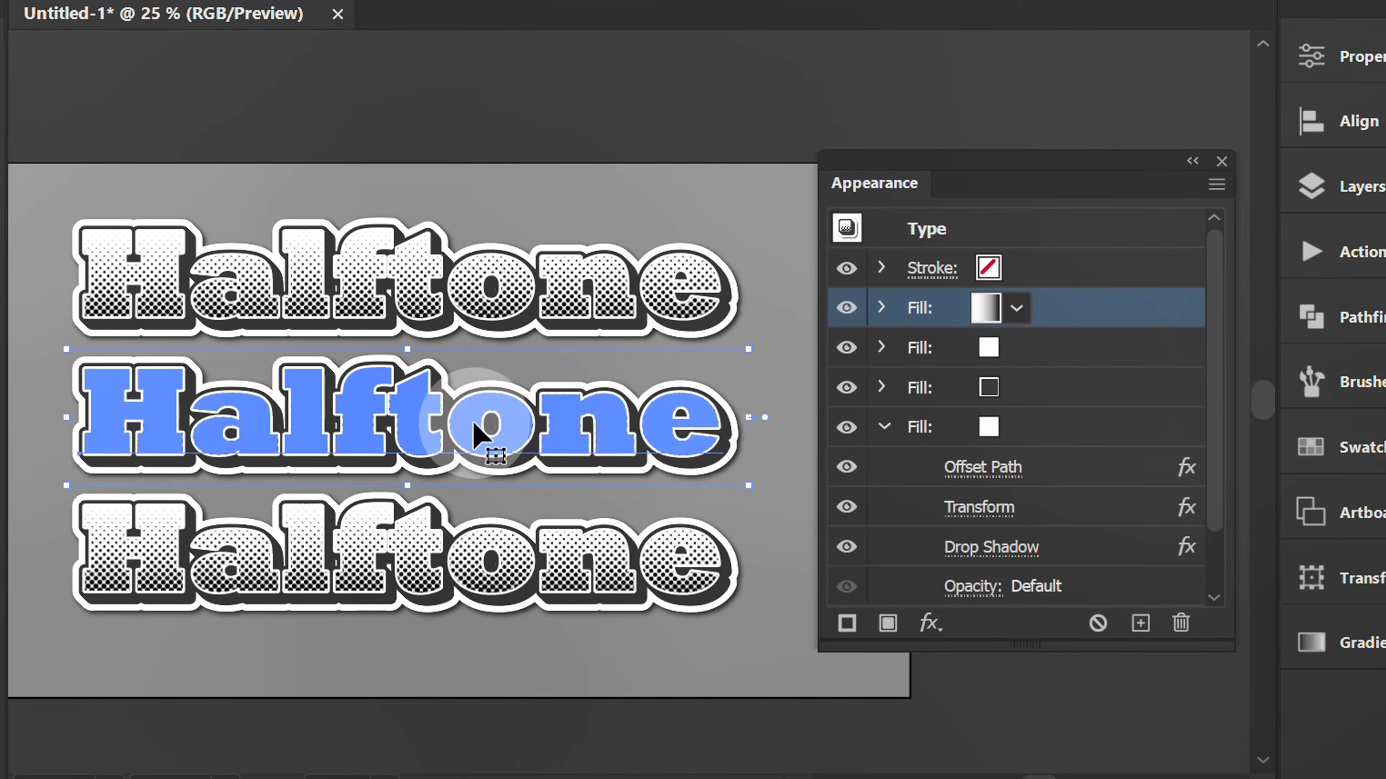
left_click(1007, 352)
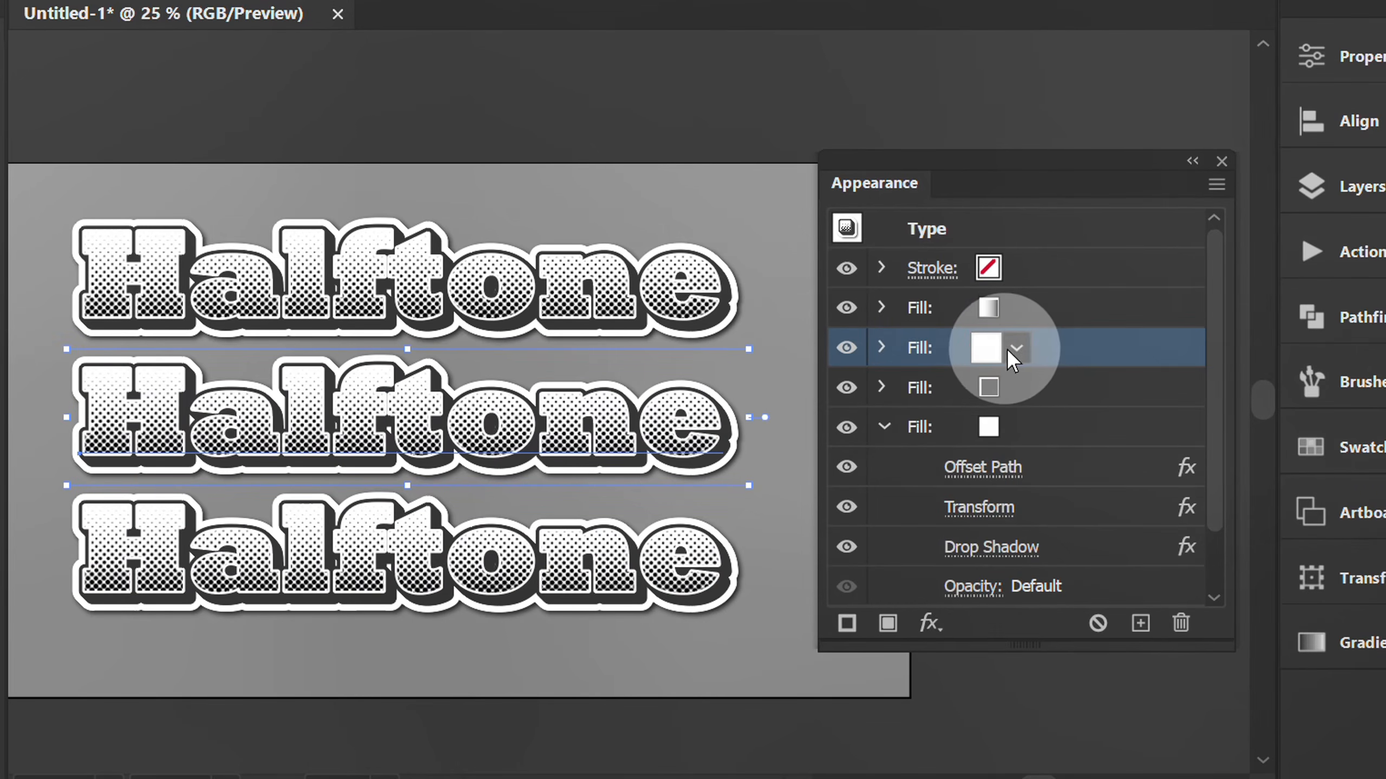
left_click(1015, 349)
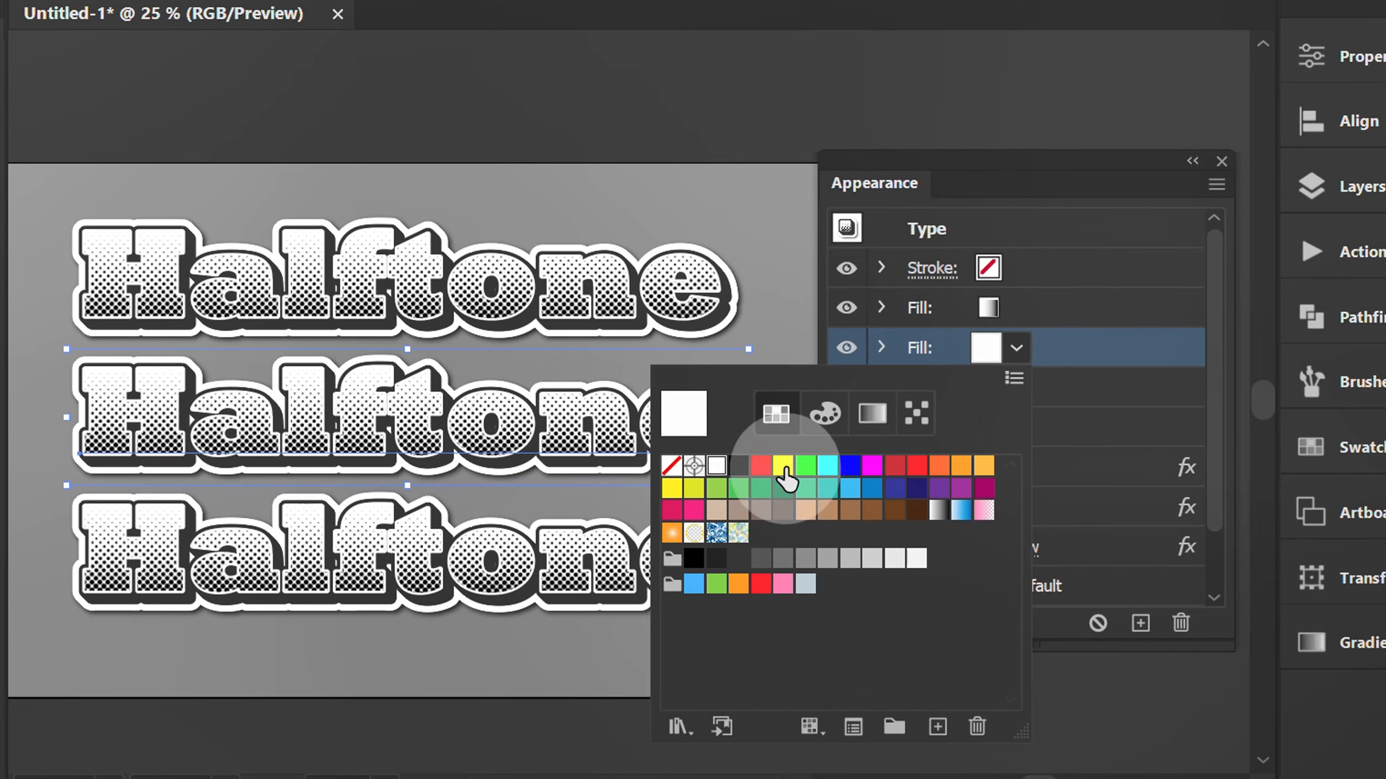
left_click(783, 468)
left_click(828, 469)
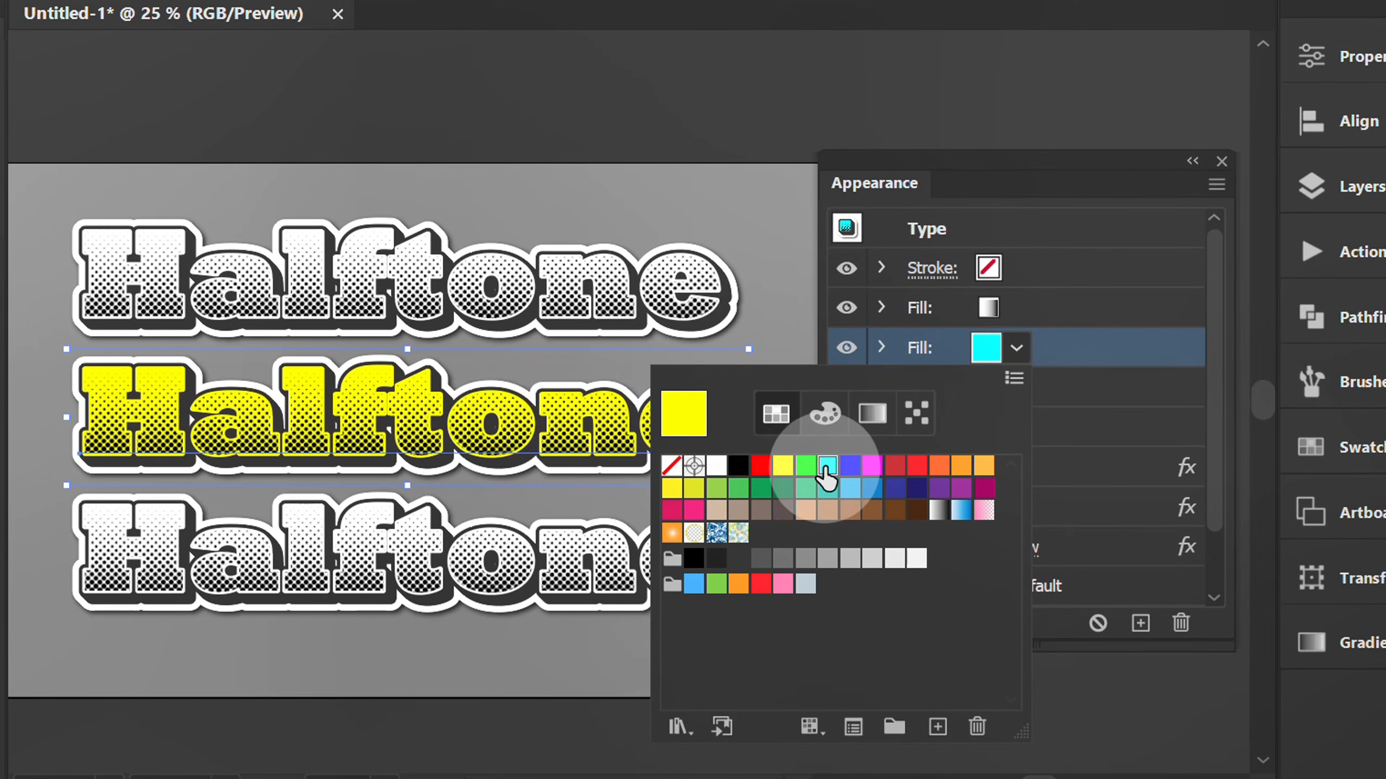
left_click(783, 584)
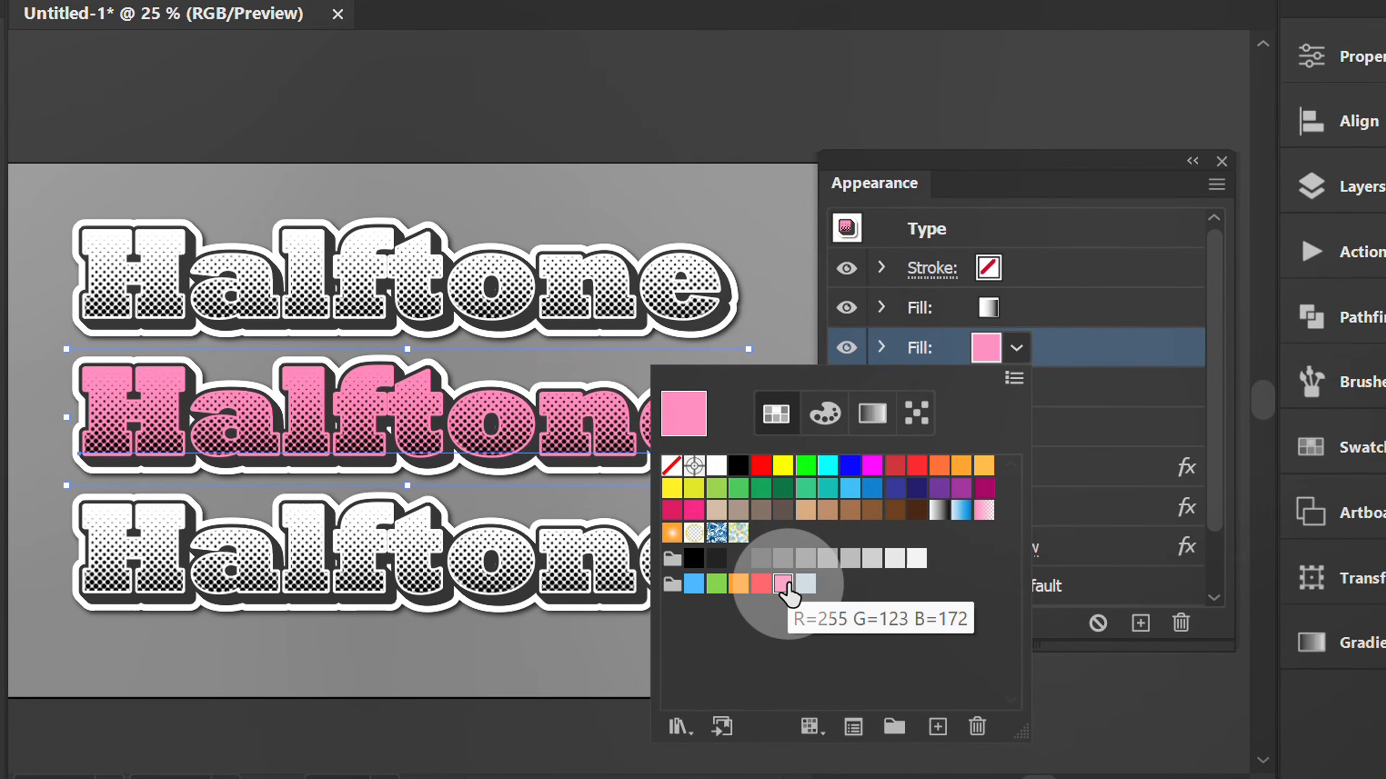
Lower the saturation of the middle copy's pink fill to 25%
left_click(826, 413)
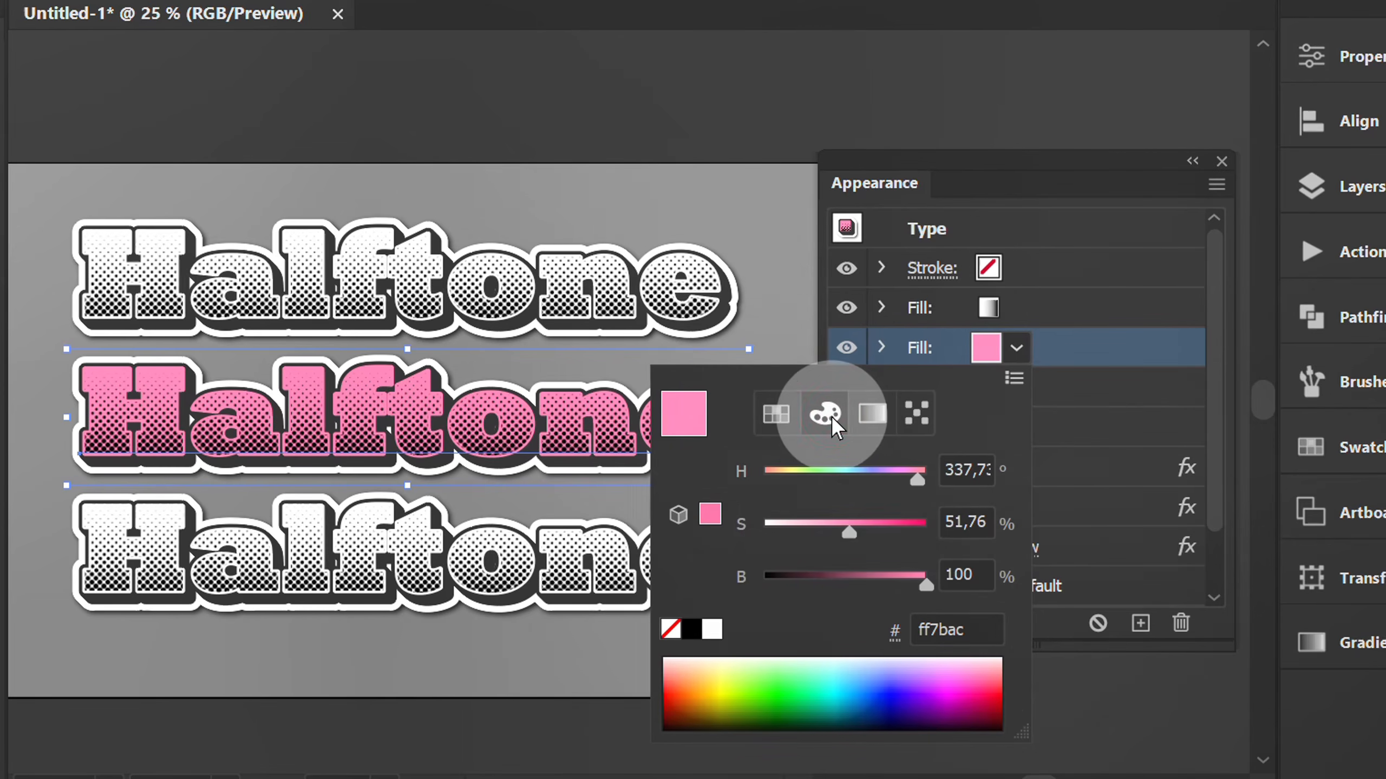
left_click(971, 521)
type("38")
key("Return")
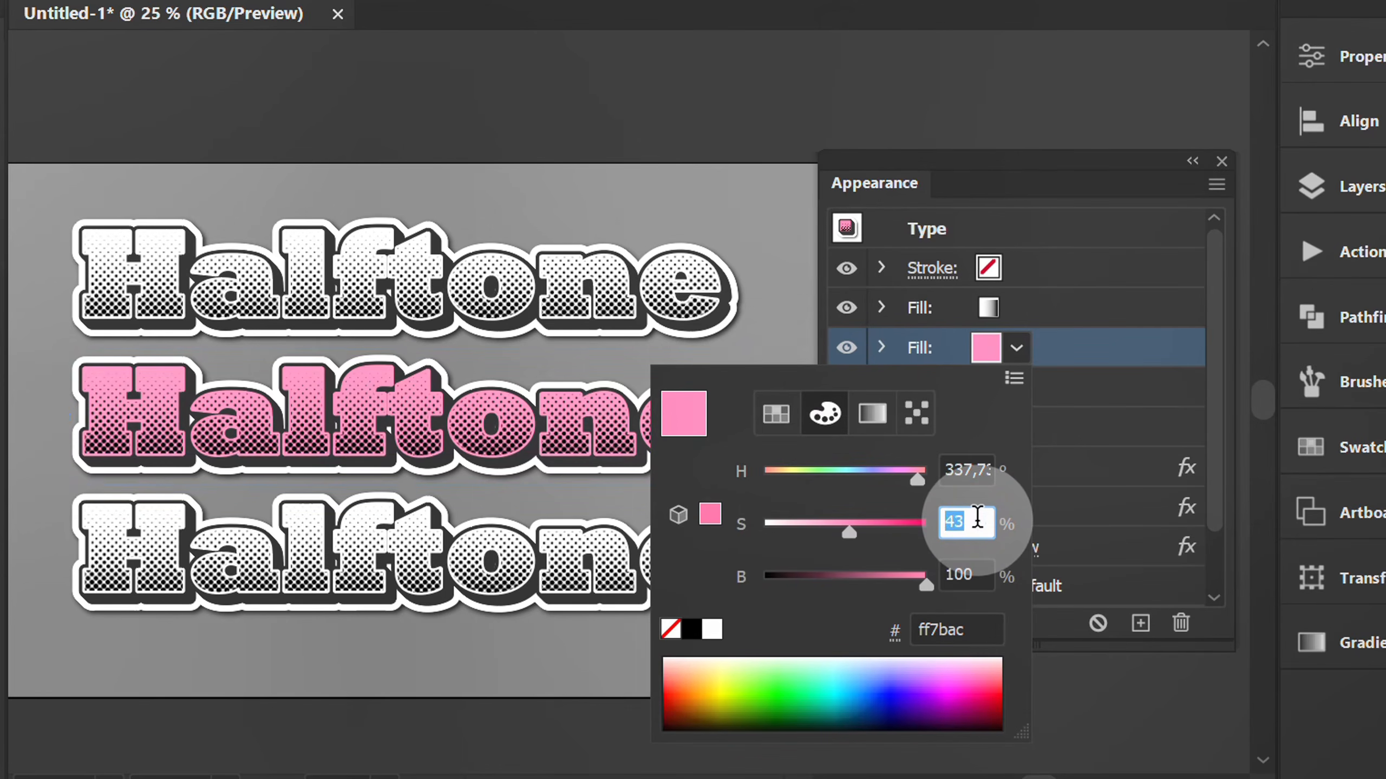
type("32")
key("Return")
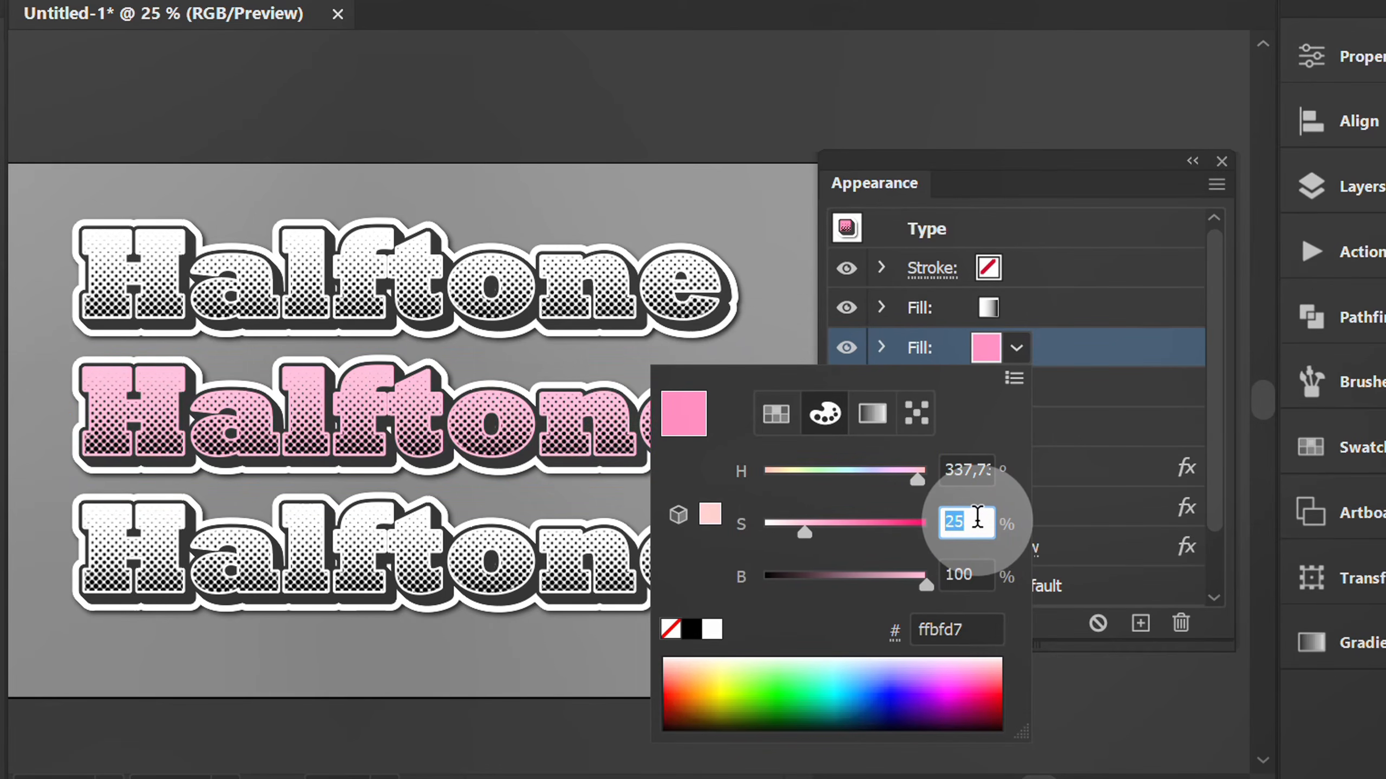
left_click(1100, 387)
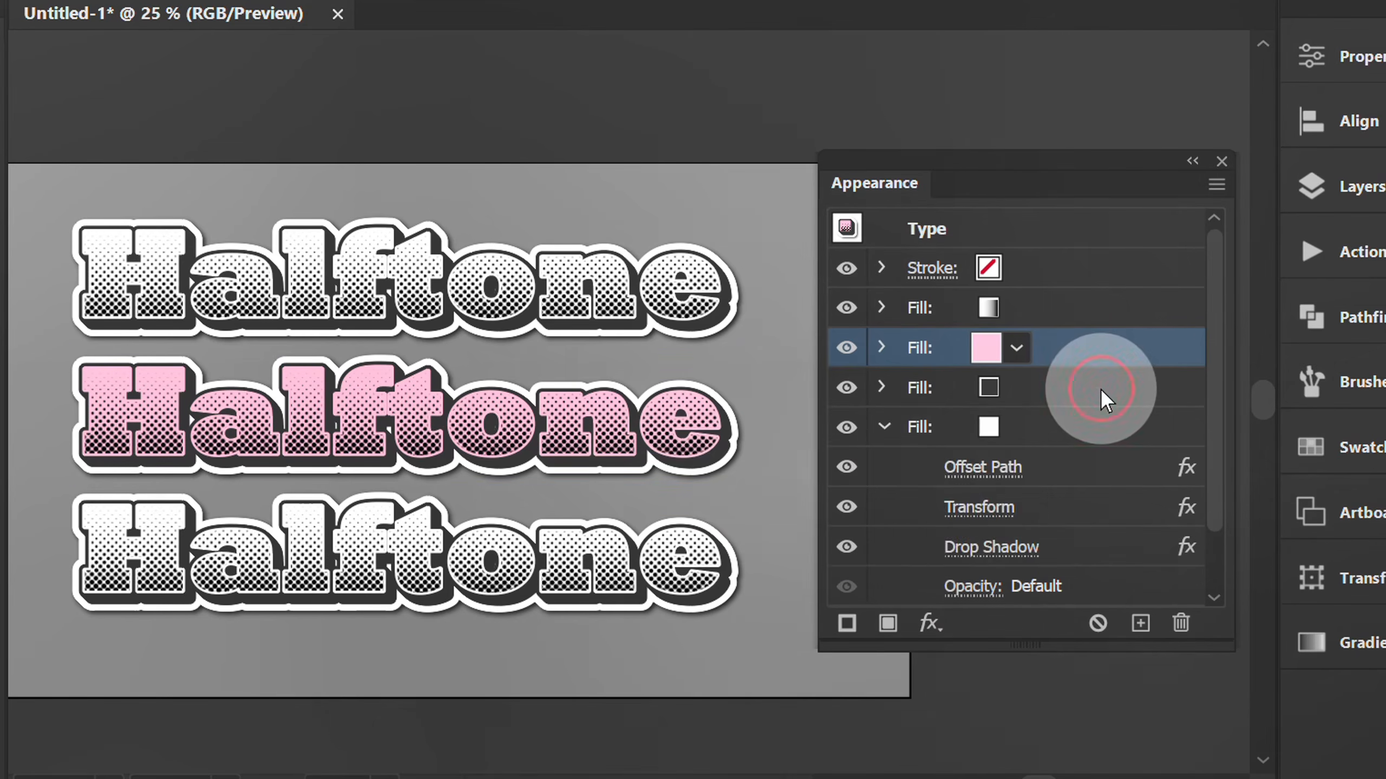
Apply the White, Black gradient to the bottom copy's upper white fill and set its angle to -90°
left_click(416, 563)
left_click(1012, 350)
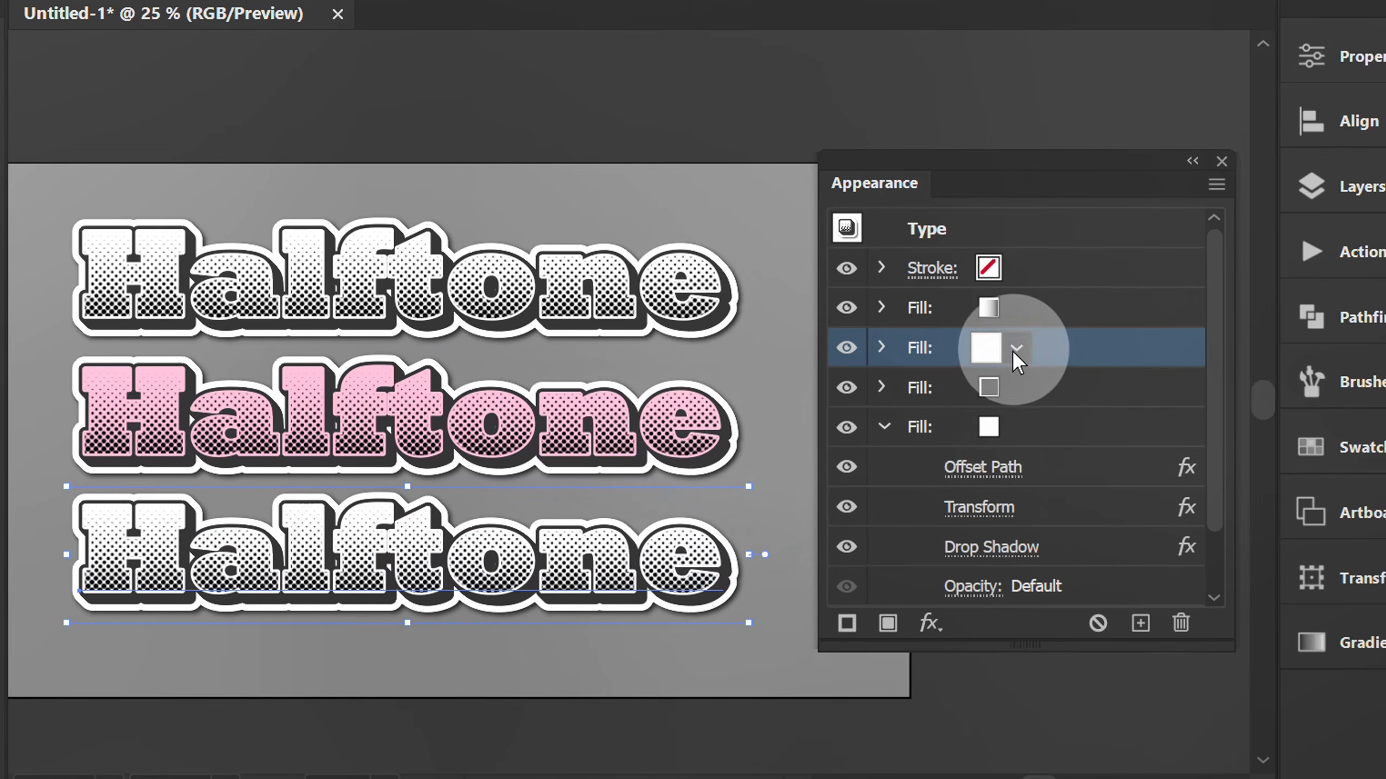
left_click(775, 415)
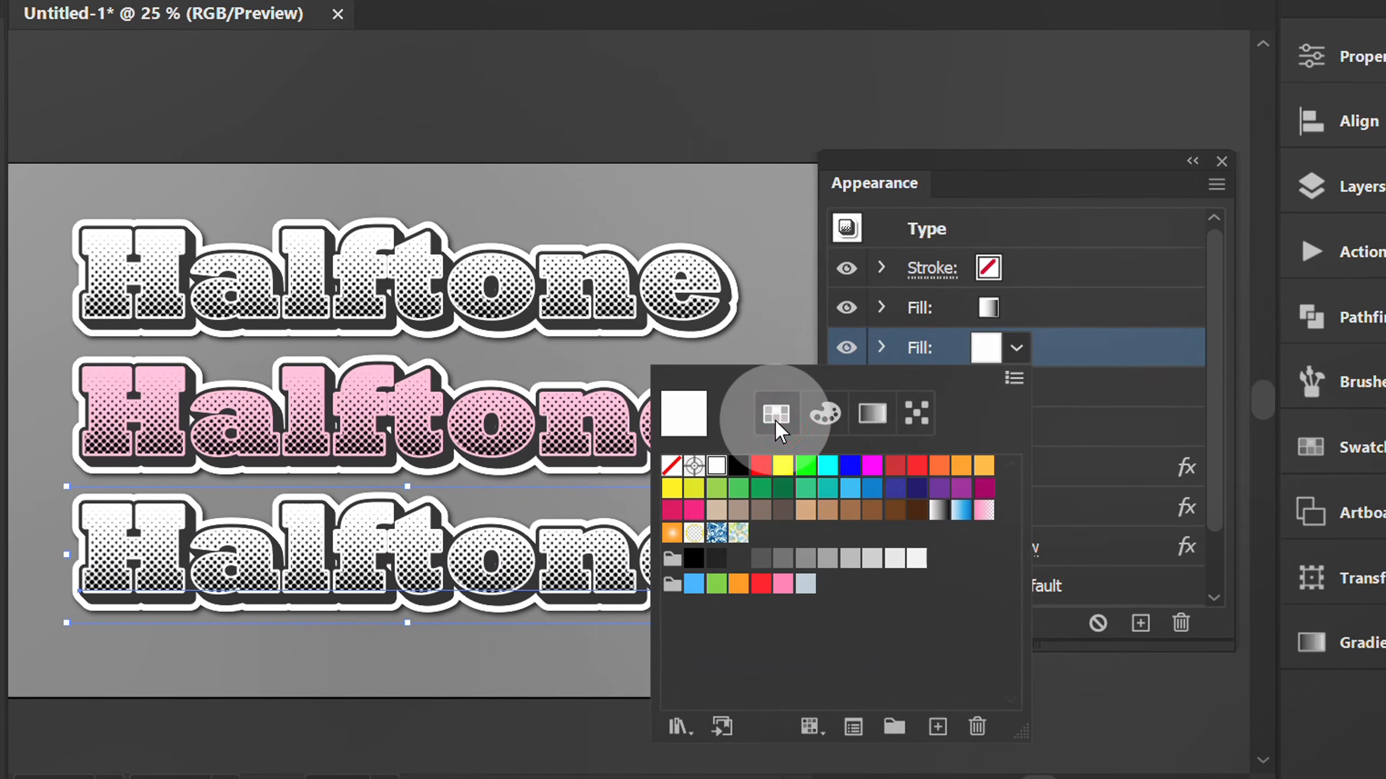
left_click(938, 510)
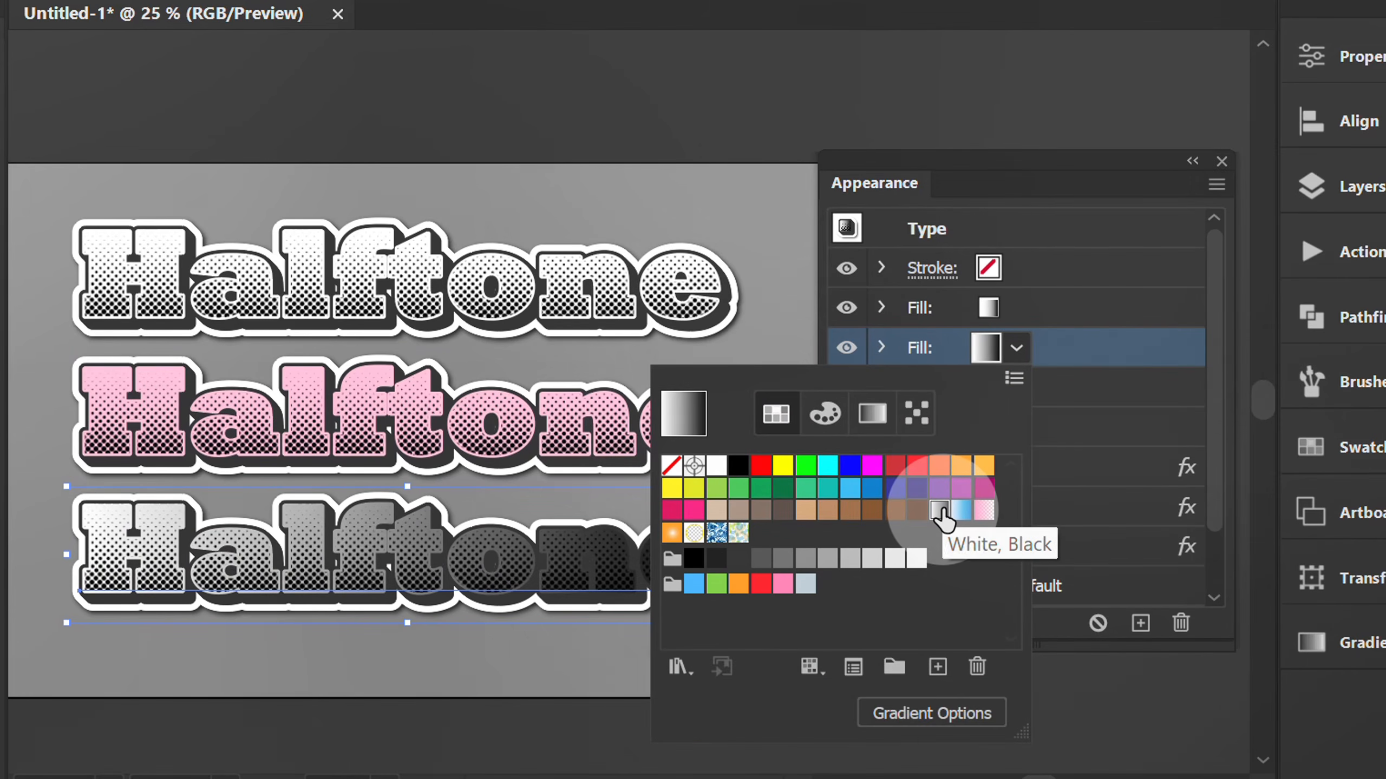
left_click(917, 712)
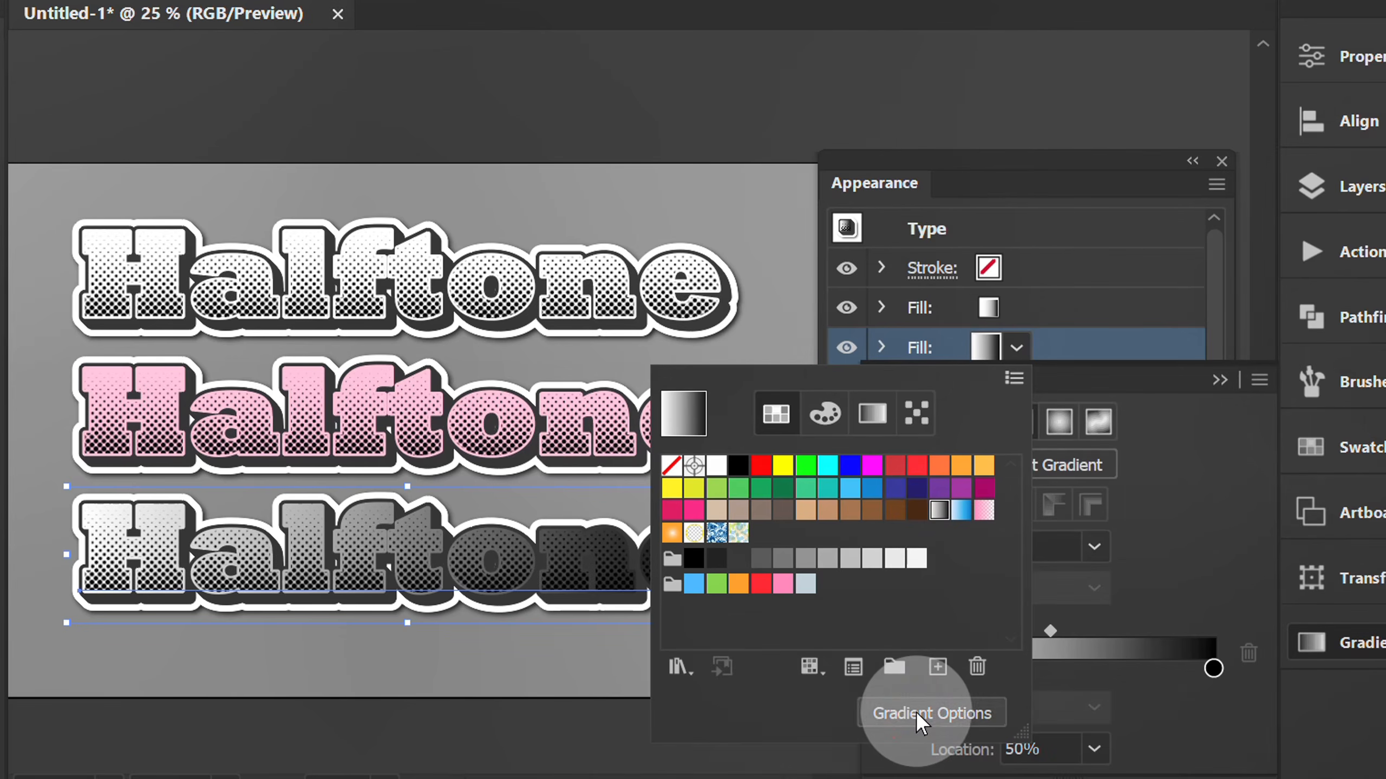
left_click(1234, 521)
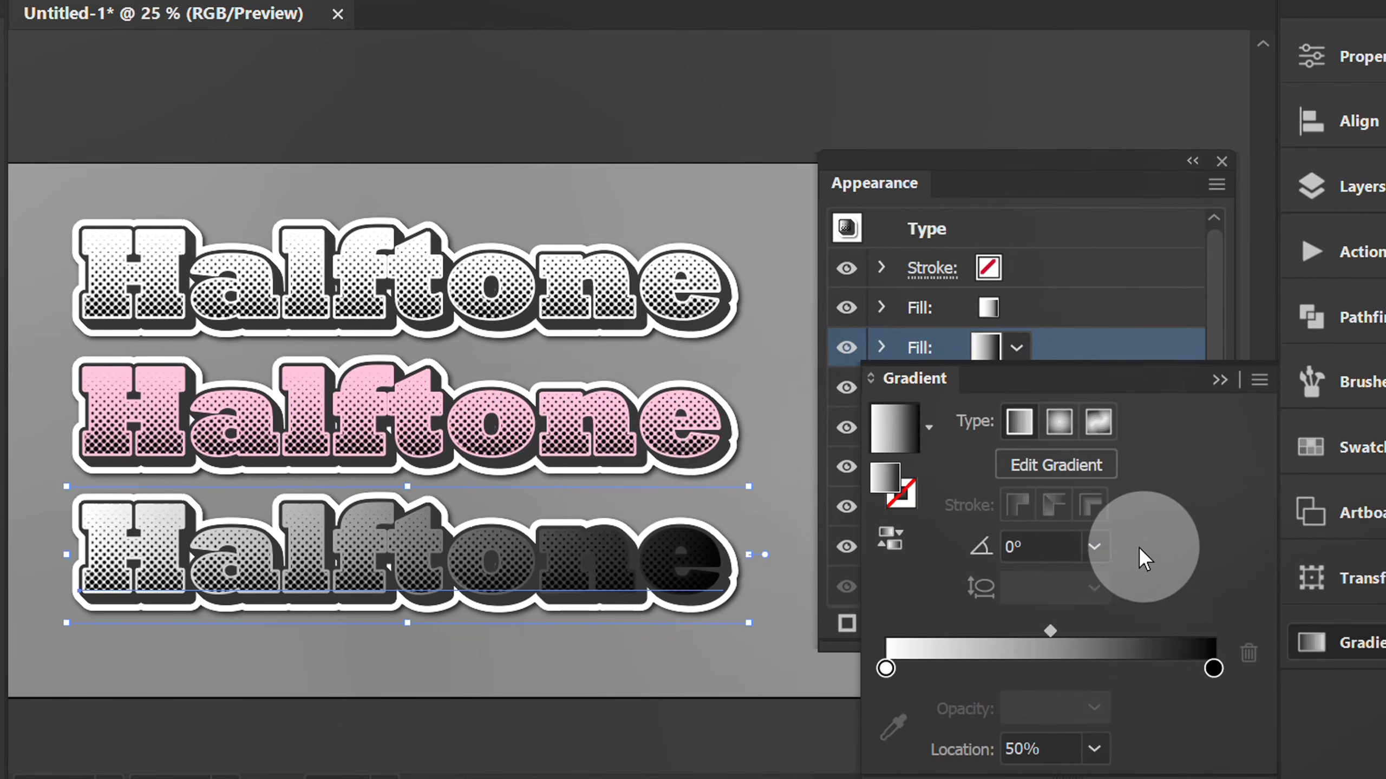
left_click(1094, 547)
left_click(1136, 388)
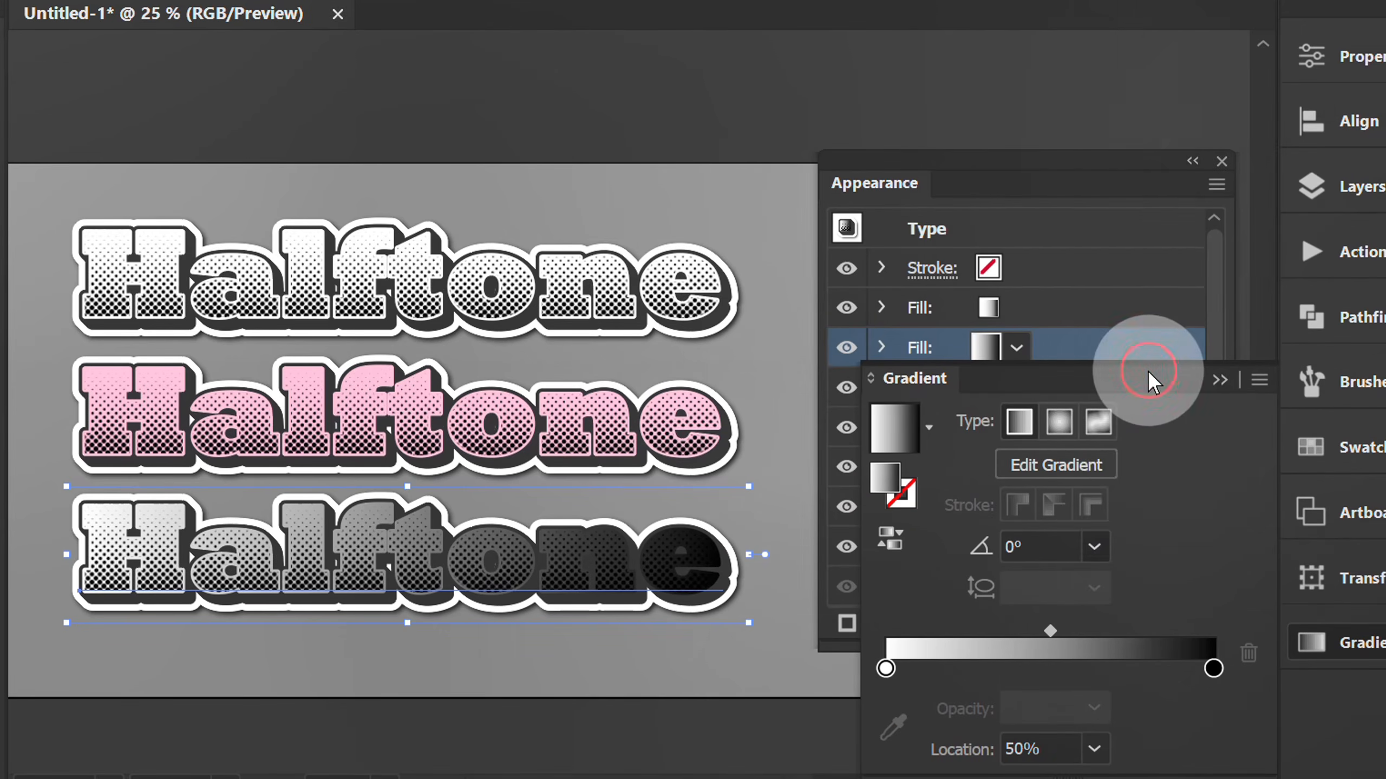
Try red on the black stop of the bottom copy's gradient, and recolour the stop with the cyan swatch
double_click(1214, 668)
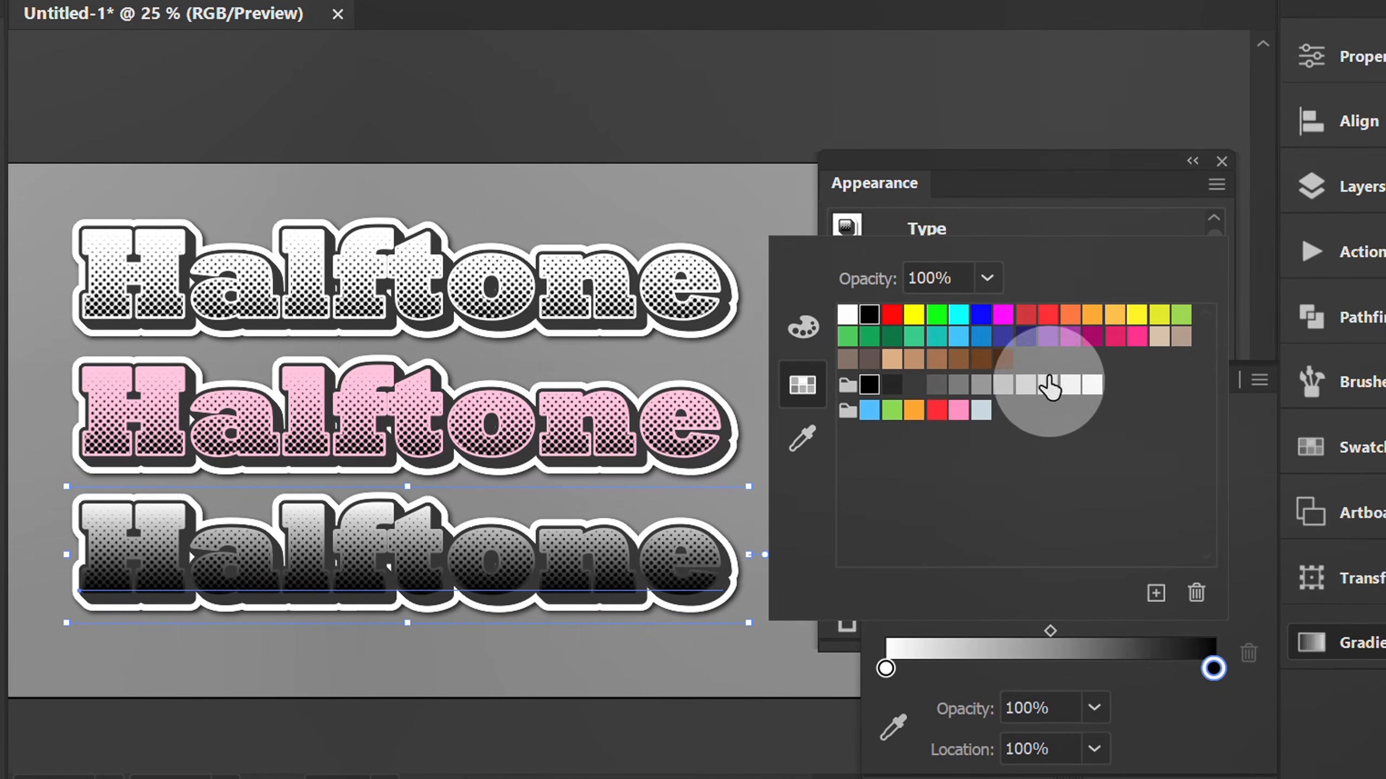
left_click(1047, 314)
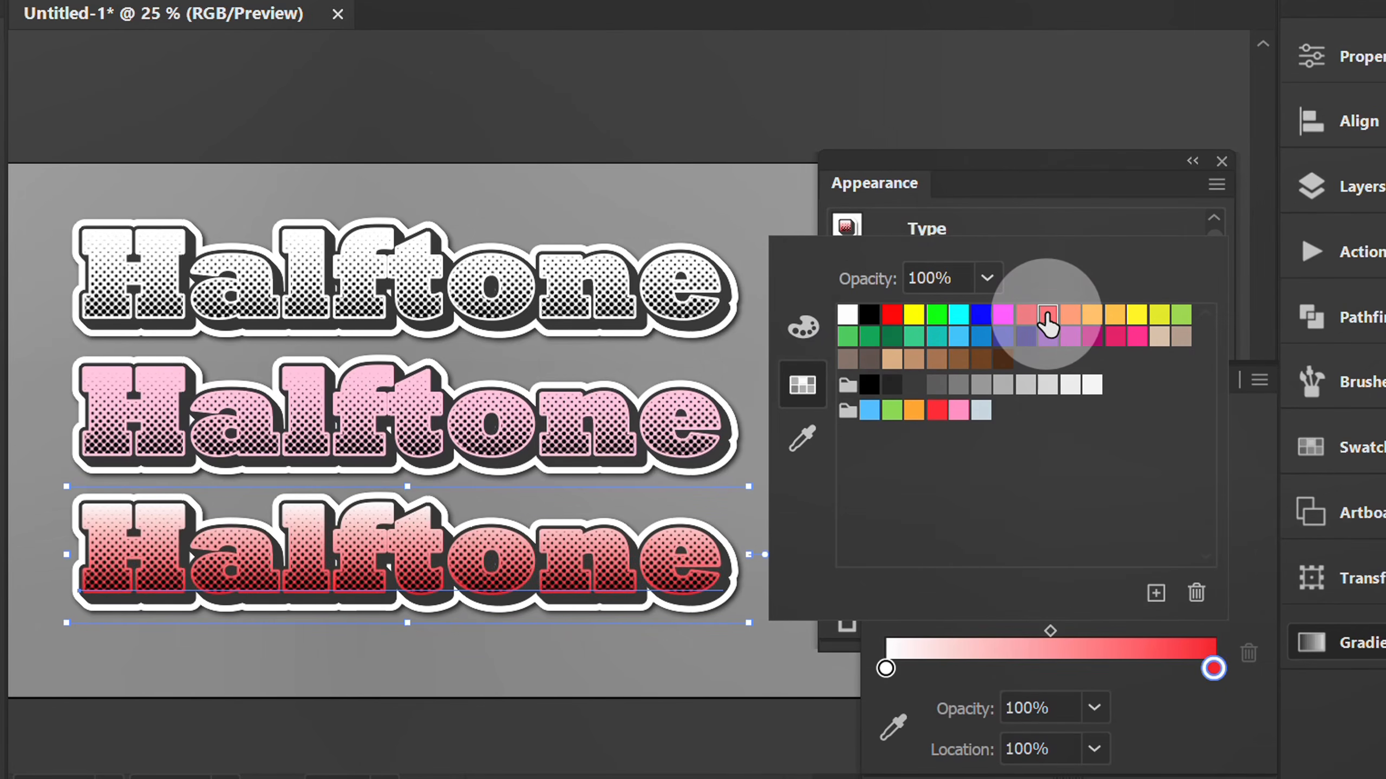
left_click(959, 313)
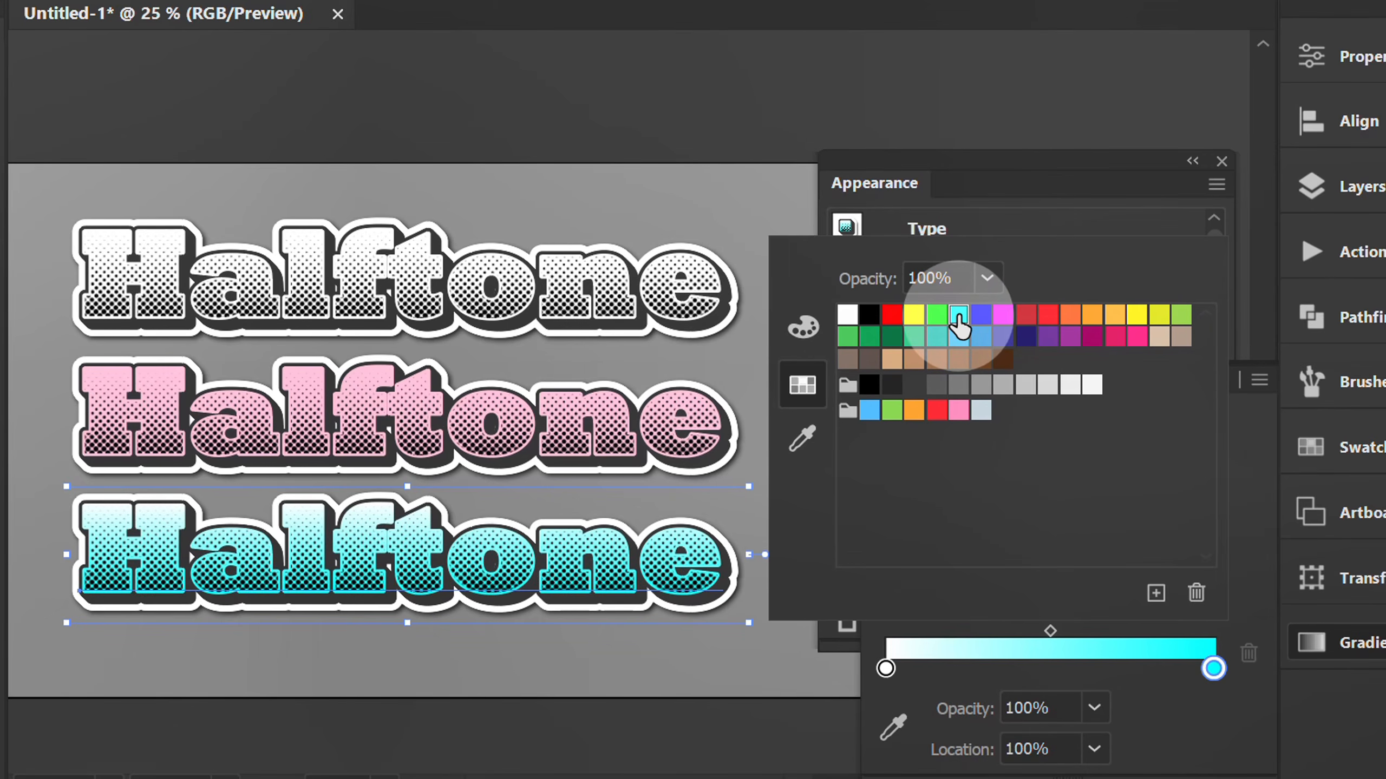
left_click(1201, 726)
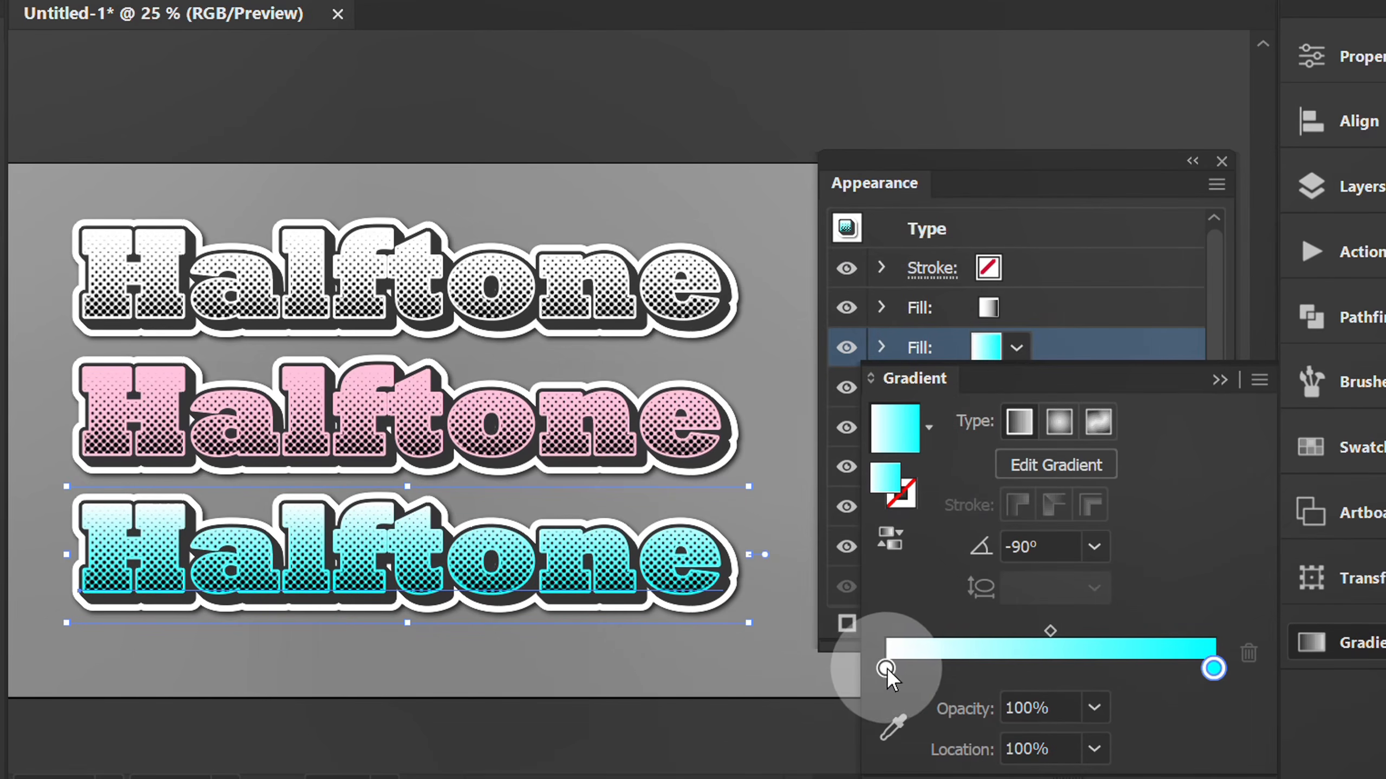
Move the gradient's cyan stop inward and shift the midpoint to about 83% between the white and cyan stops
left_click_drag(1052, 634, 1112, 633)
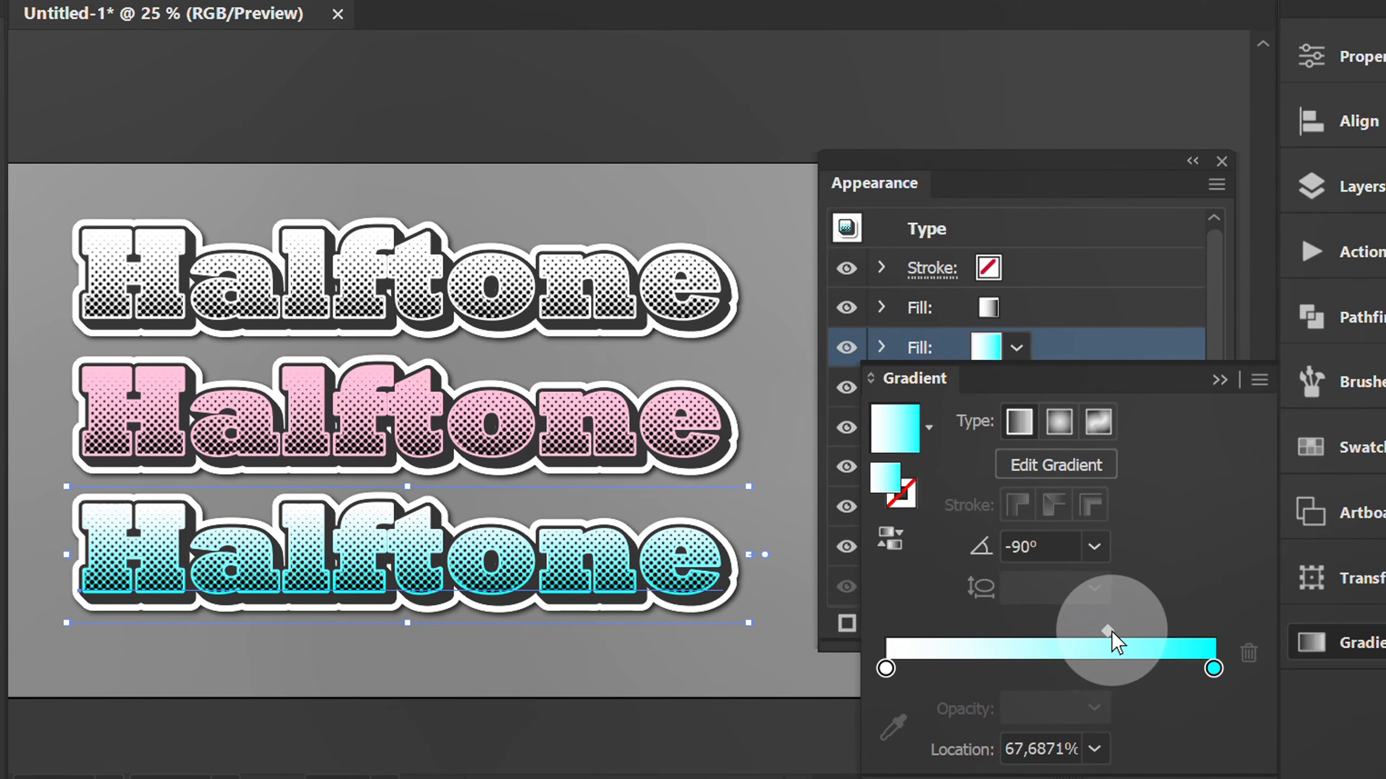
left_click_drag(1212, 669, 1164, 670)
mouse_move(1074, 634)
left_mouse_down()
mouse_move(1113, 635)
mouse_move(1102, 636)
left_mouse_up()
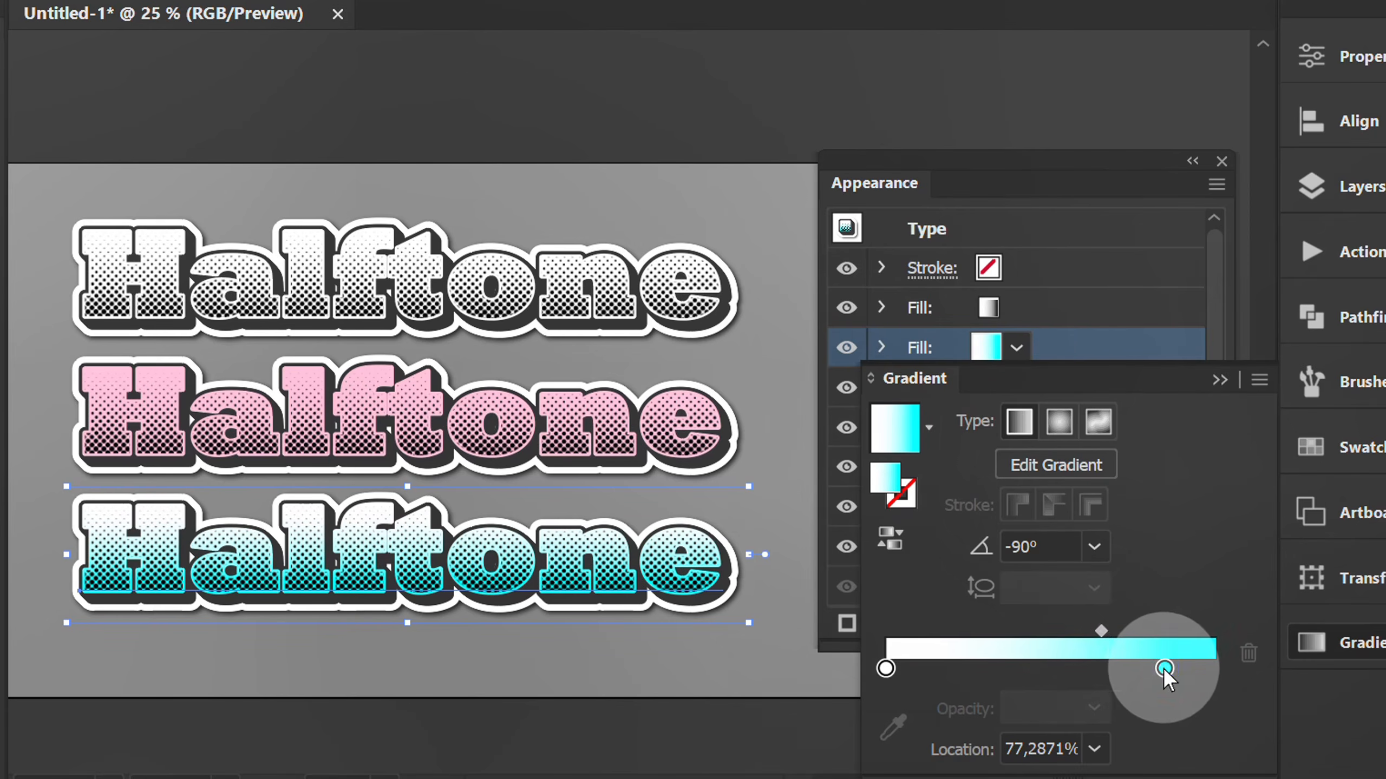
left_click_drag(1164, 669, 1139, 669)
left_click(1098, 634)
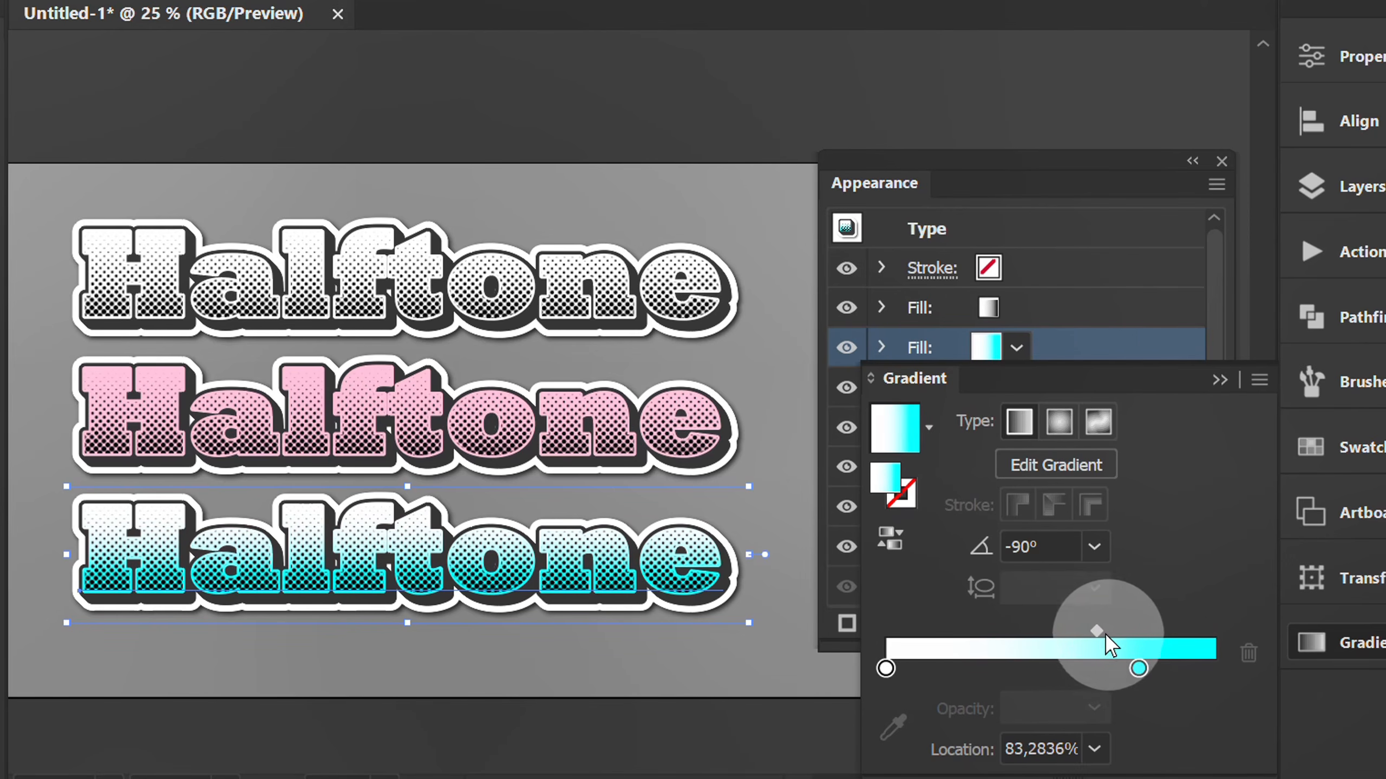
Collapse the Gradient panel, dock the Appearance panel, fit the artboard in the window and deselect the text
left_click(1220, 380)
left_click_drag(1015, 163, 1361, 709)
key("ctrl+0")
left_click(1173, 346)
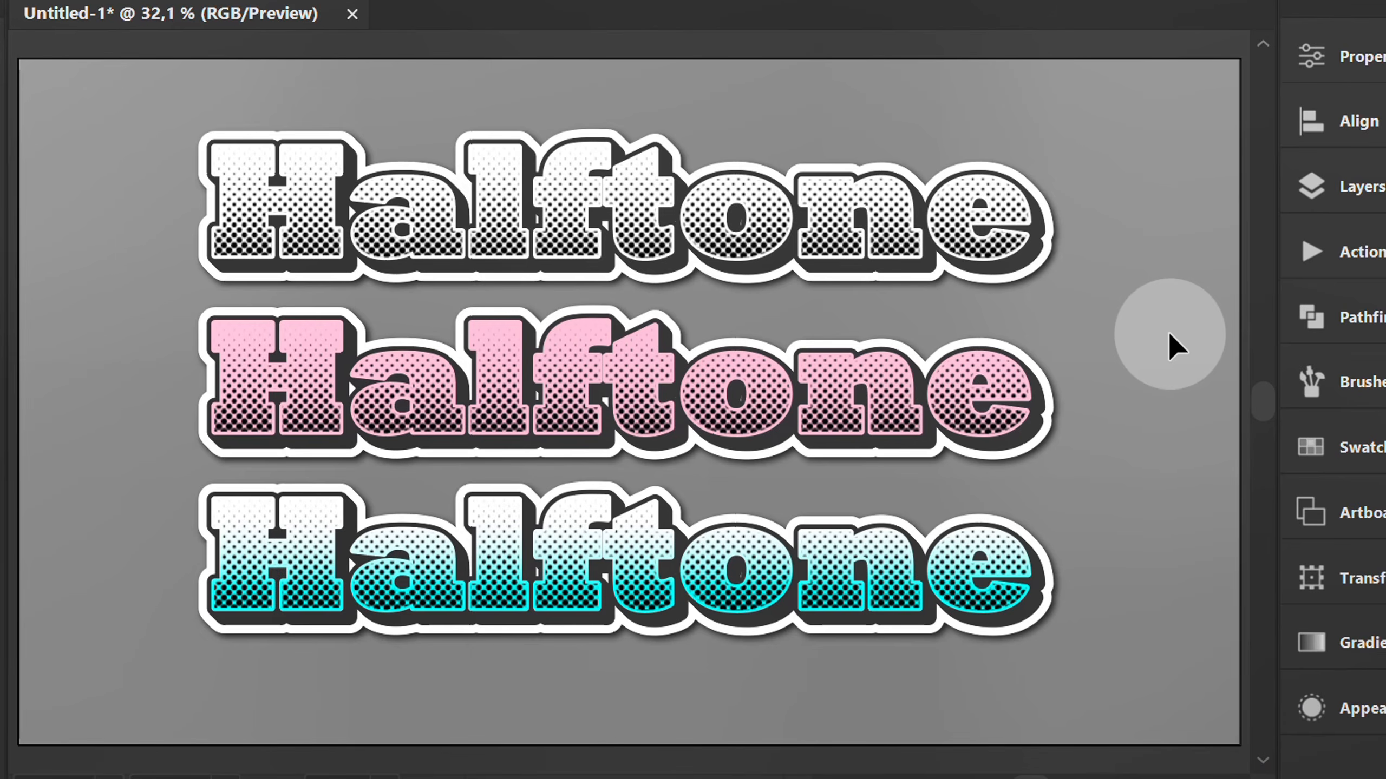